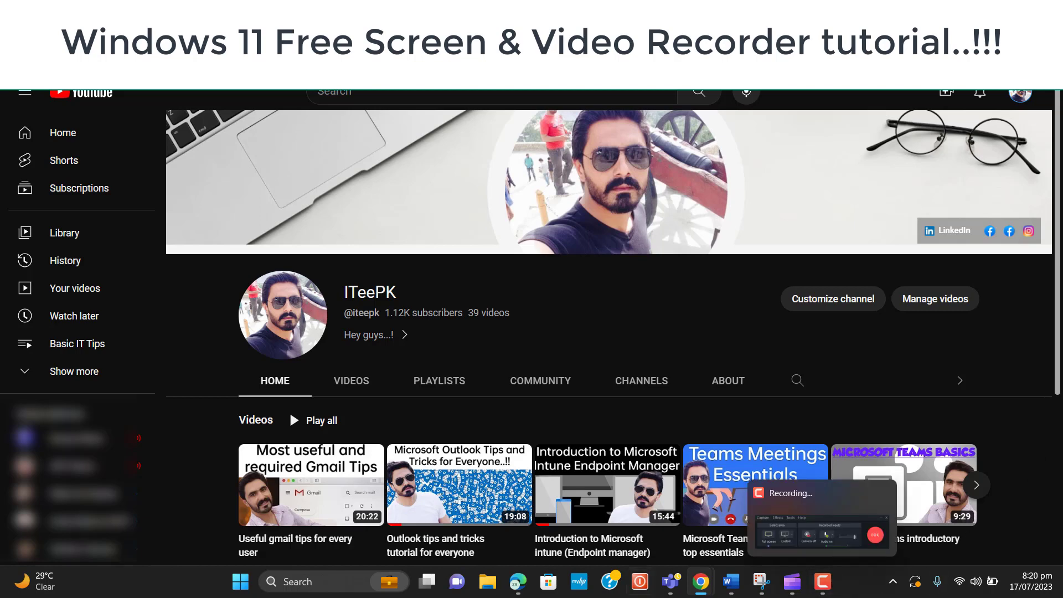
Search Windows for 'clipchamp' and launch the Microsoft Clipchamp best match
{"action": "left_click", "coordinate": [335, 582]}
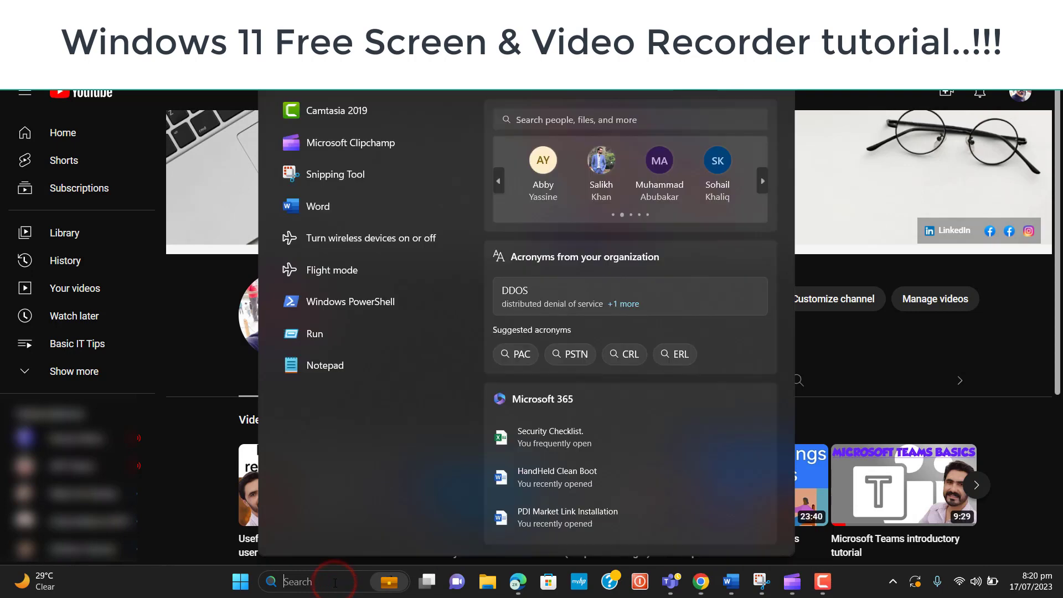
{"action": "type", "text": "clickc"}
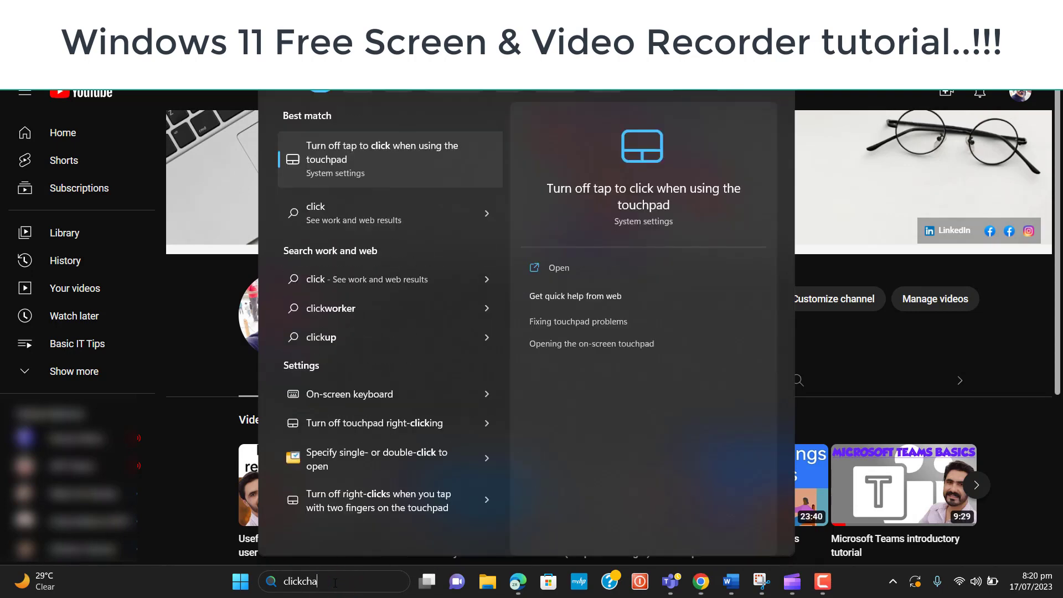
{"action": "type", "text": "ha"}
{"action": "key", "text": "BackSpace"}
{"action": "key", "text": "BackSpace"}
{"action": "key", "text": "BackSpace"}
{"action": "key", "text": "BackSpace"}
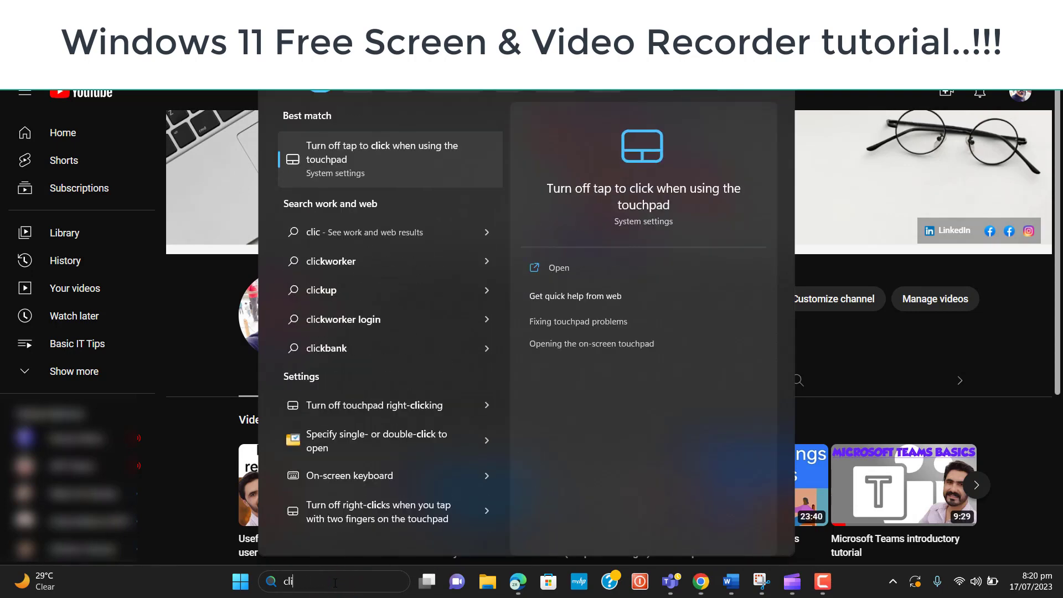
{"action": "type", "text": "pchamp"}
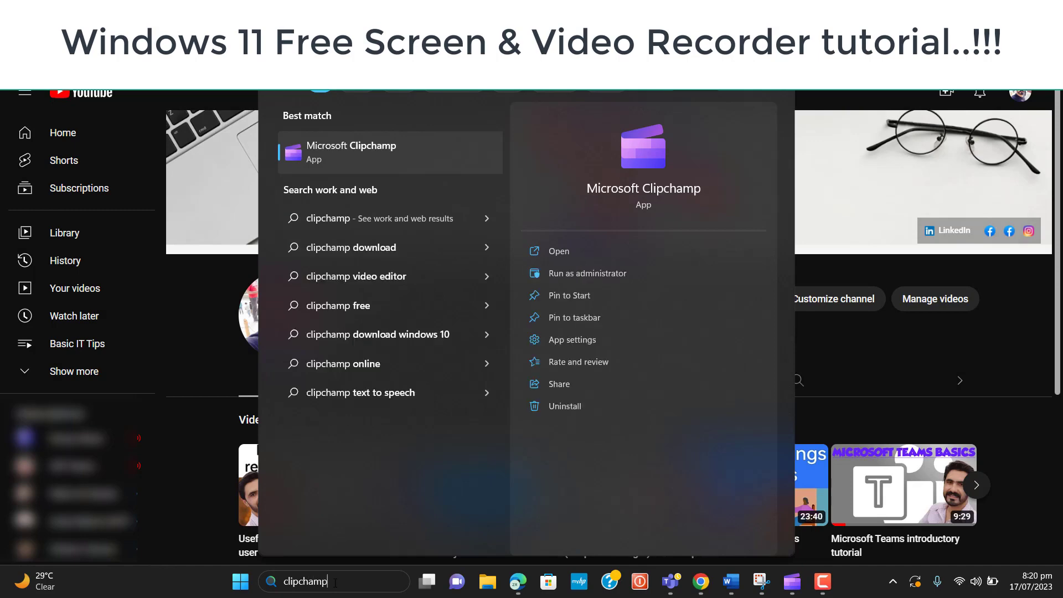
{"action": "left_click", "coordinate": [392, 165]}
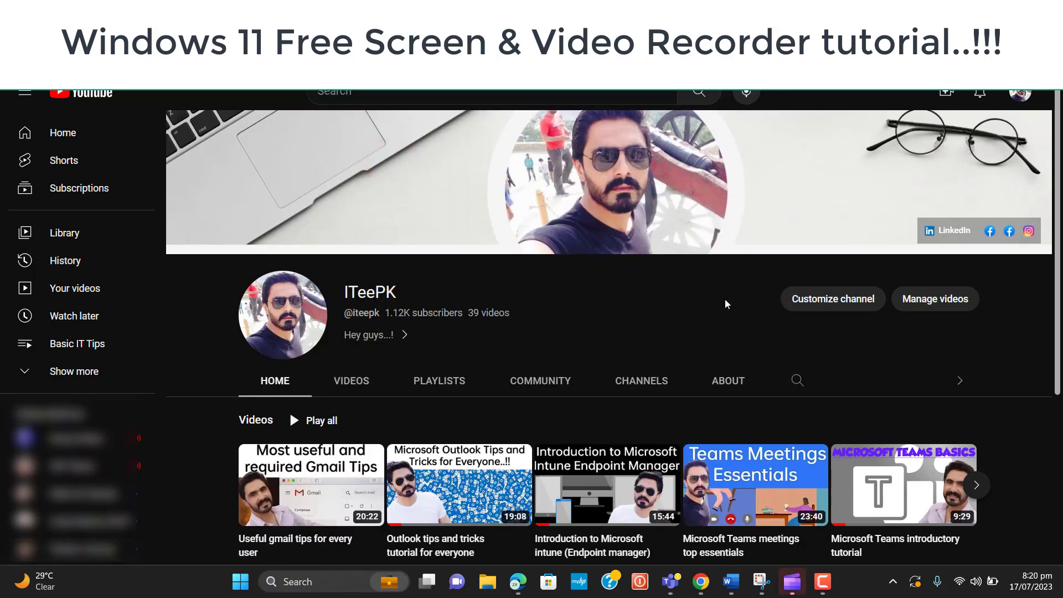
Bring the Clipchamp editor forward and go back to its home page from the main menu
{"action": "left_click", "coordinate": [802, 583]}
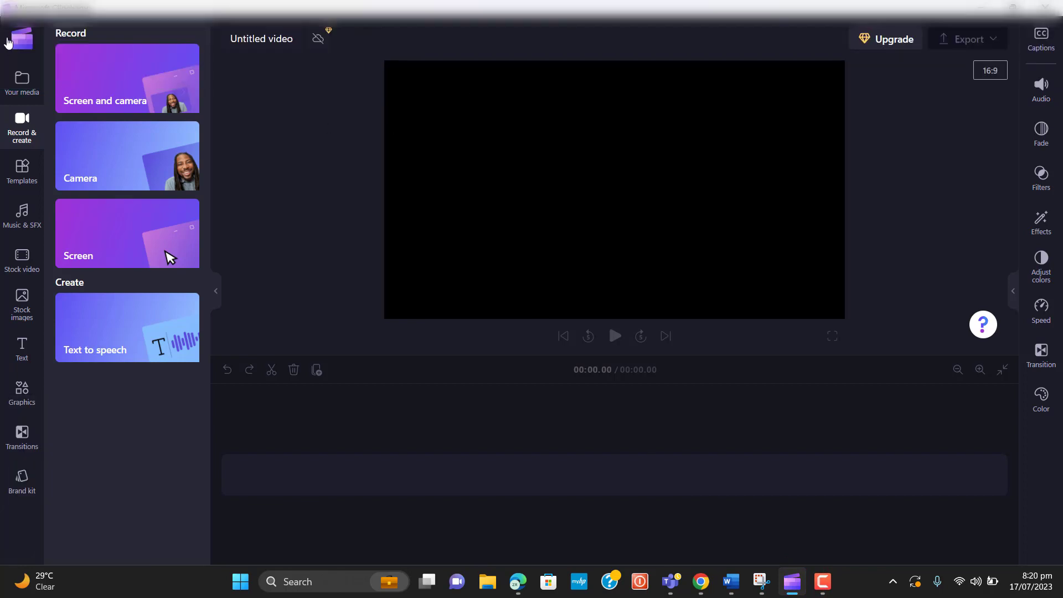
{"action": "left_click", "coordinate": [32, 40]}
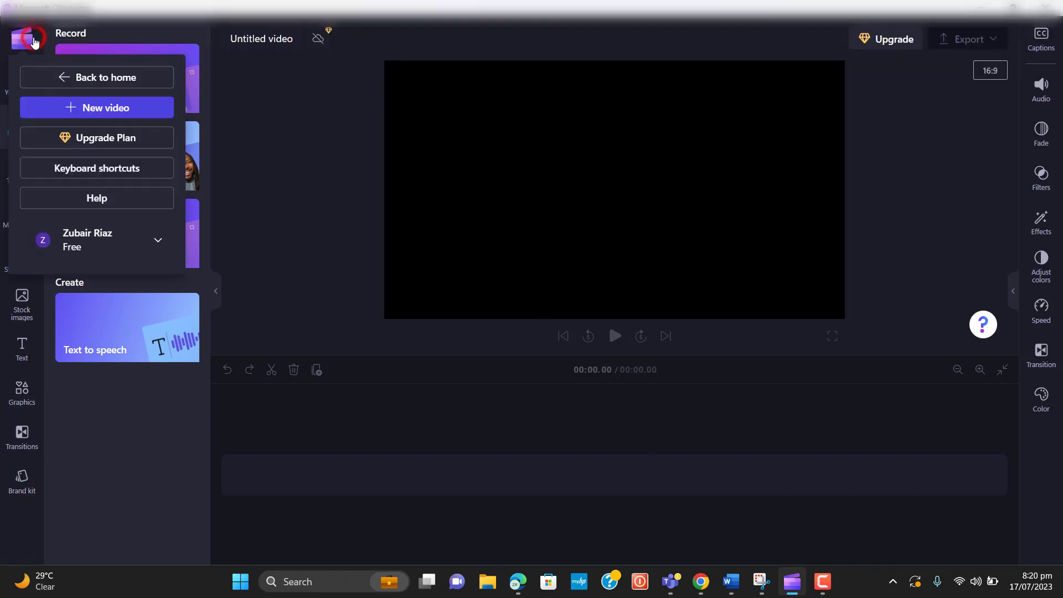
{"action": "left_click", "coordinate": [58, 77]}
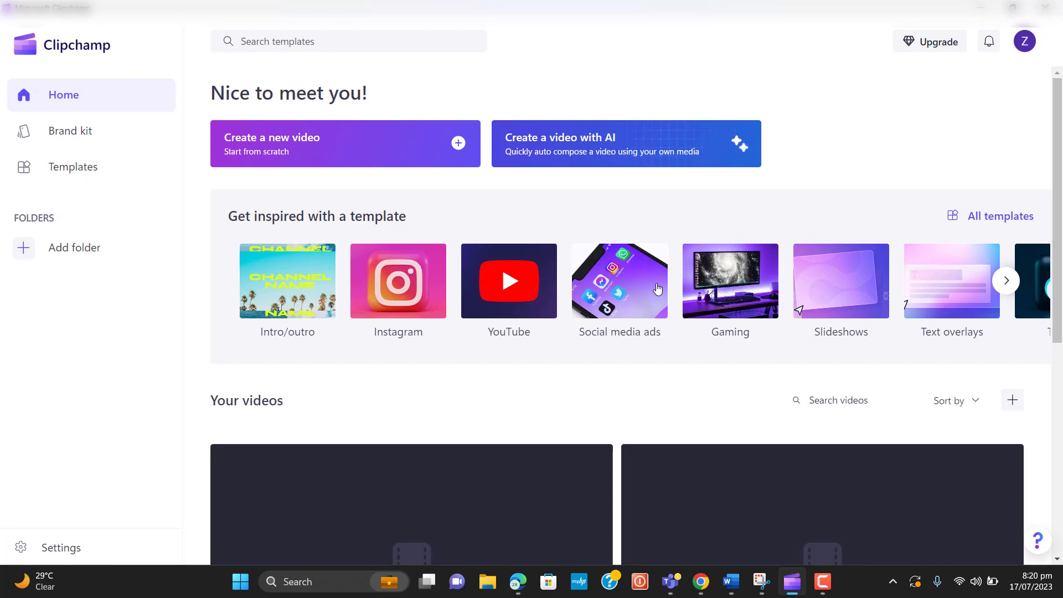
Check the account menu, then switch back to the Chrome YouTube window
{"action": "left_click", "coordinate": [1025, 42]}
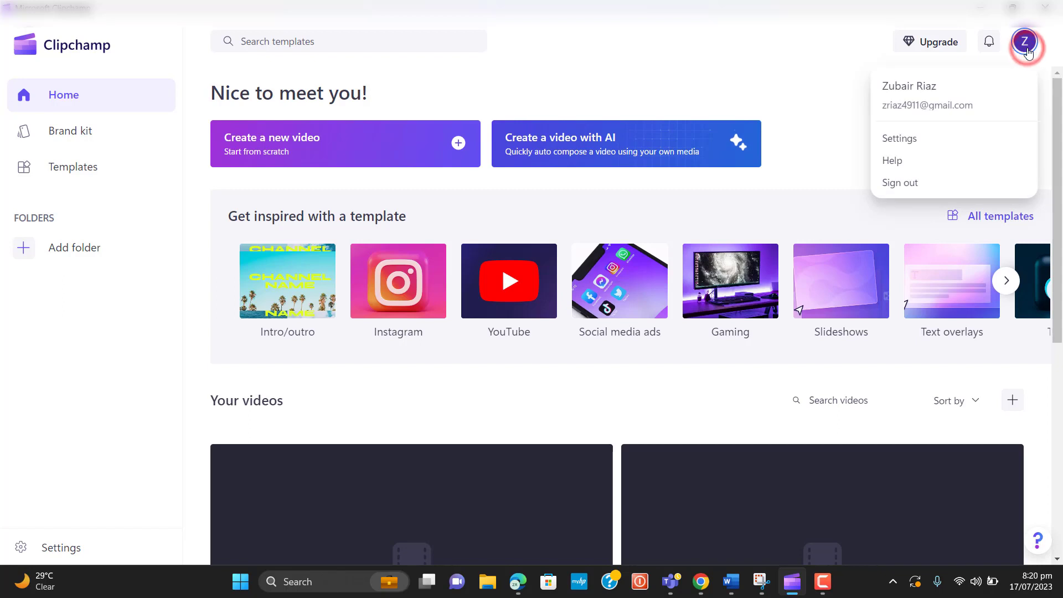
{"action": "left_click", "coordinate": [836, 140]}
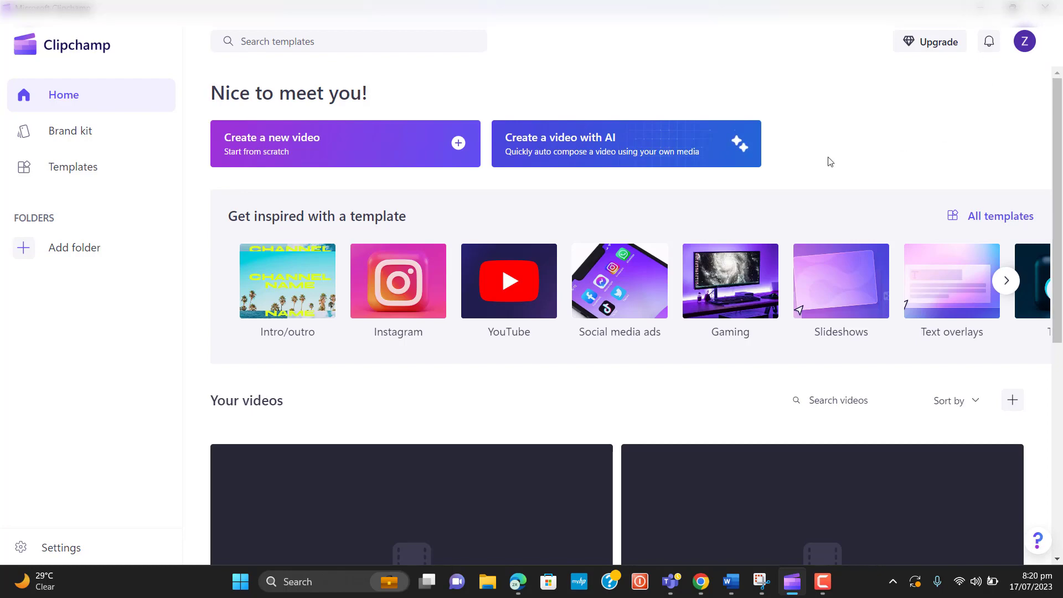
{"action": "key", "text": "alt+Tab"}
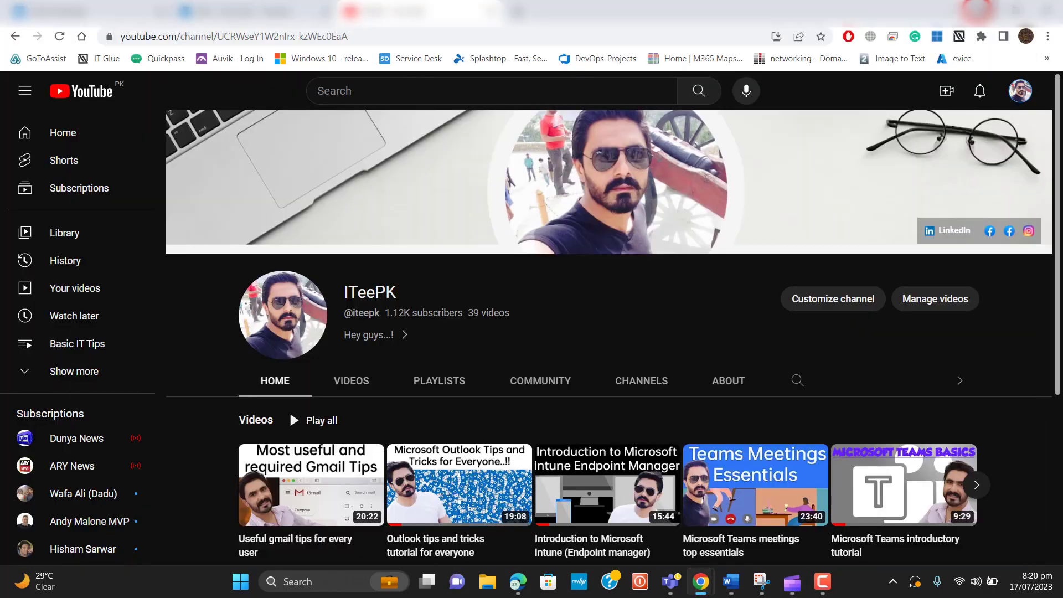
Search Google for 'clipchamp' in a new tab and reach clipchamp.com's Try for free sign-up
{"action": "left_click", "coordinate": [519, 11]}
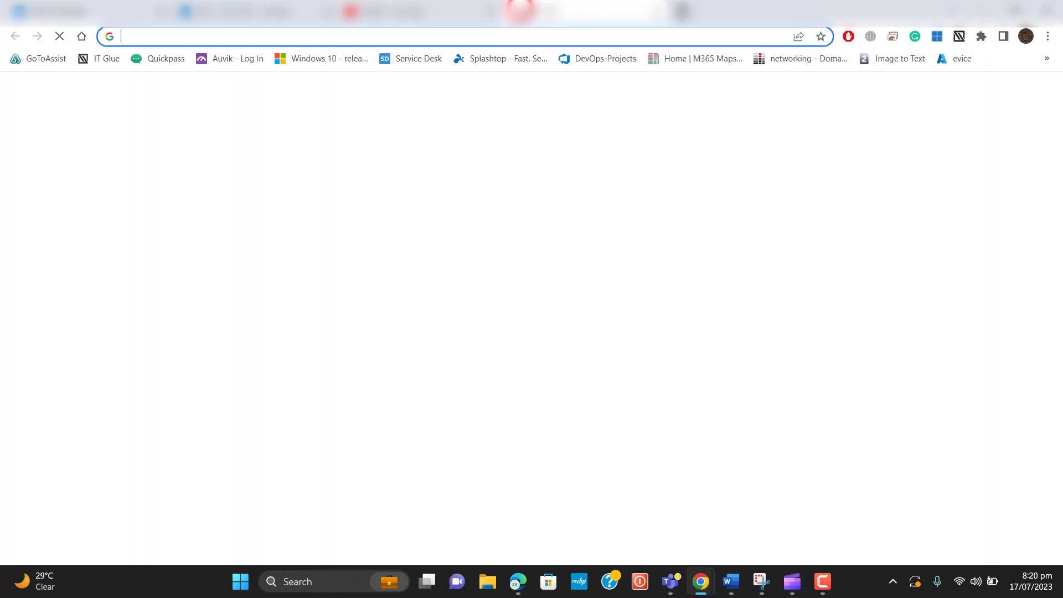
{"action": "left_click", "coordinate": [520, 31]}
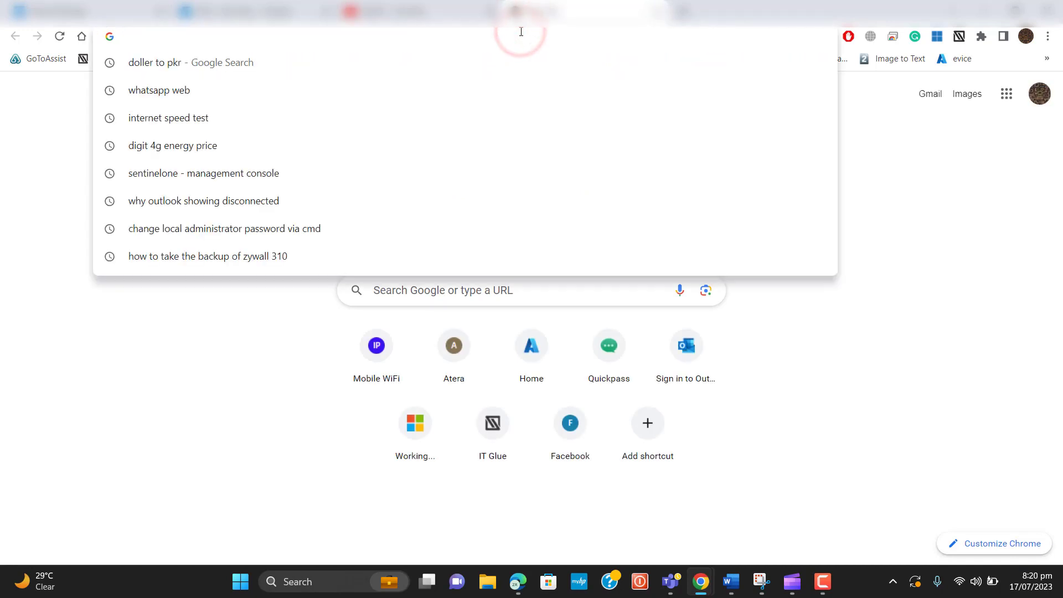
{"action": "type", "text": "click"}
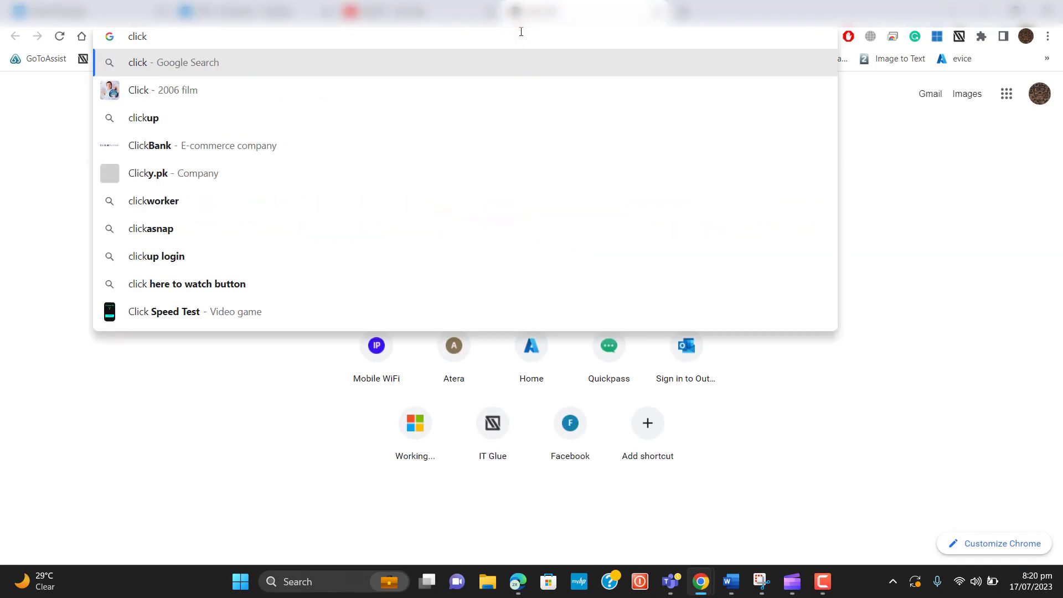
{"action": "key", "text": "BackSpace"}
{"action": "key", "text": "BackSpace"}
{"action": "type", "text": "pchamp"}
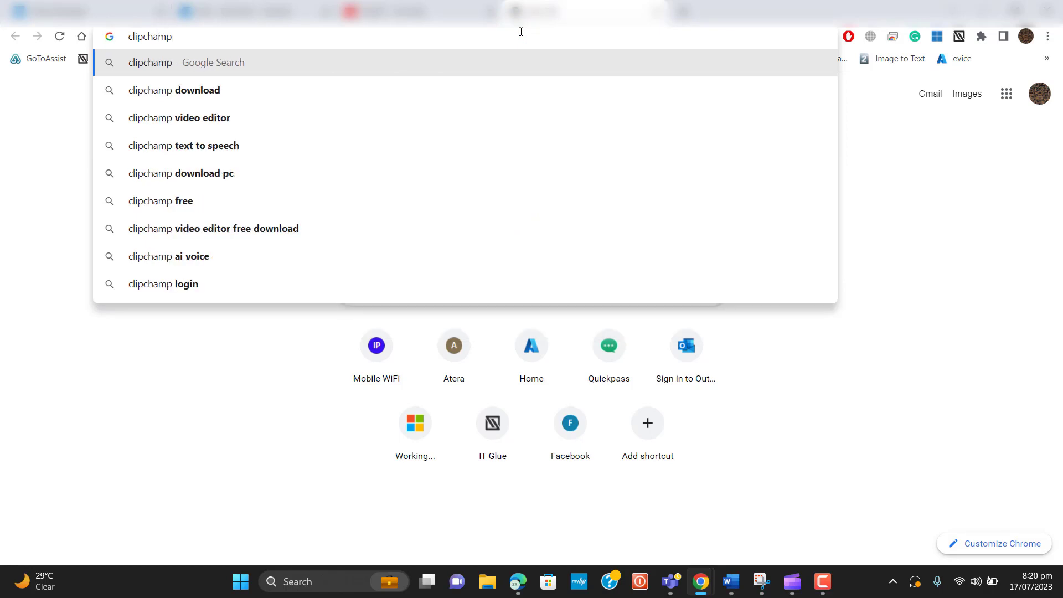
{"action": "key", "text": "Return"}
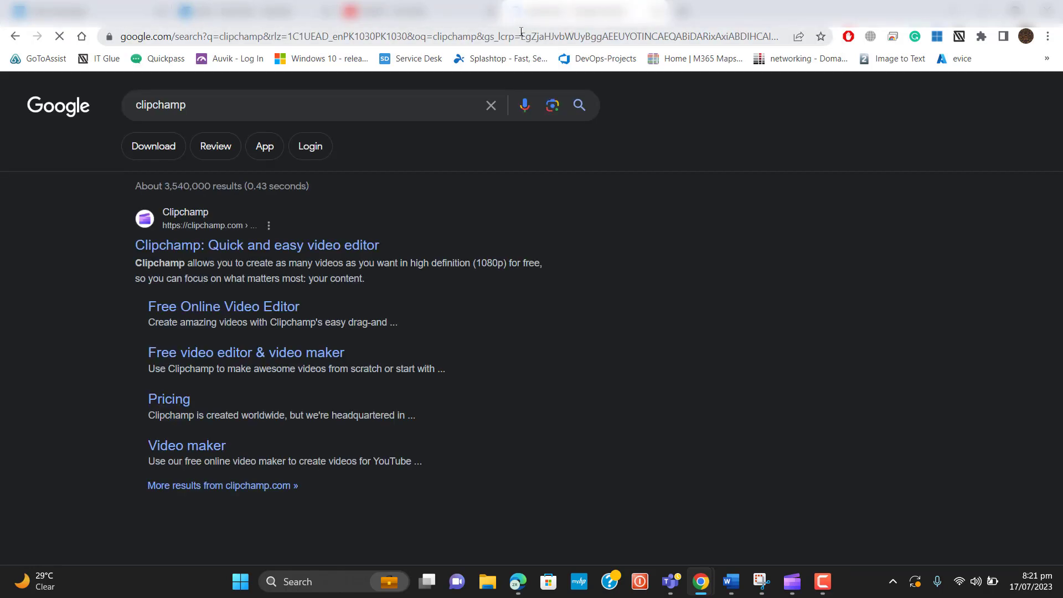
{"action": "left_click", "coordinate": [313, 247]}
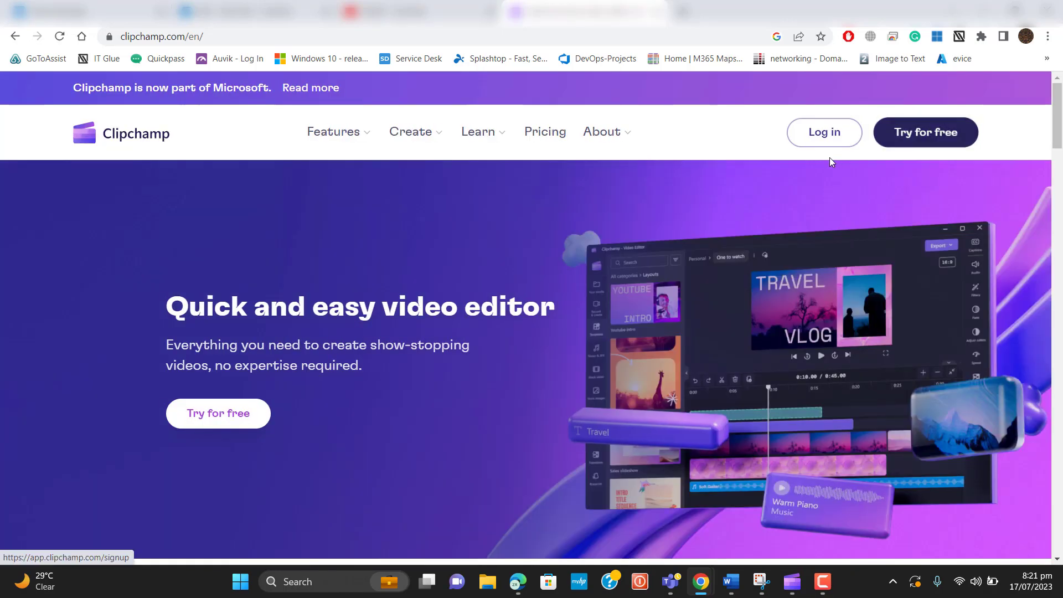
{"action": "left_click", "coordinate": [939, 136]}
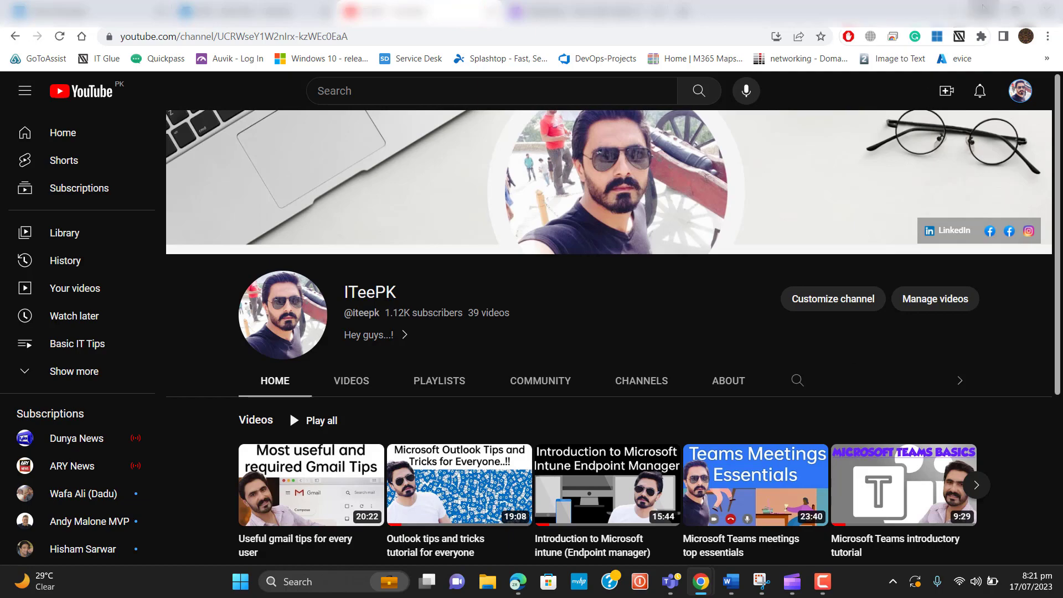
Minimize Chrome, create a new video in Clipchamp and show the Record & create options
{"action": "left_click", "coordinate": [985, 9]}
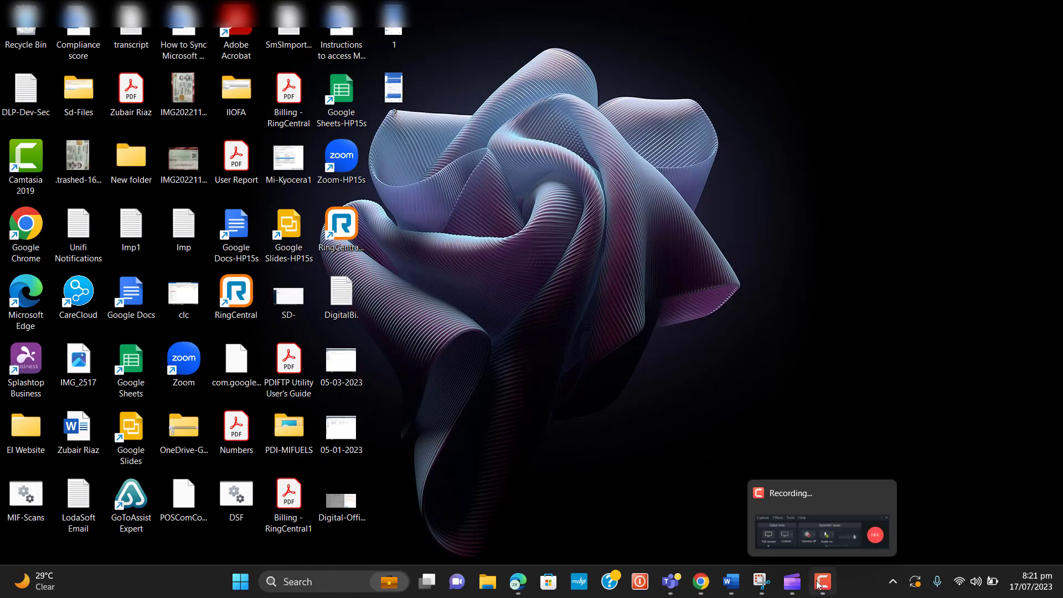
{"action": "left_click", "coordinate": [793, 581]}
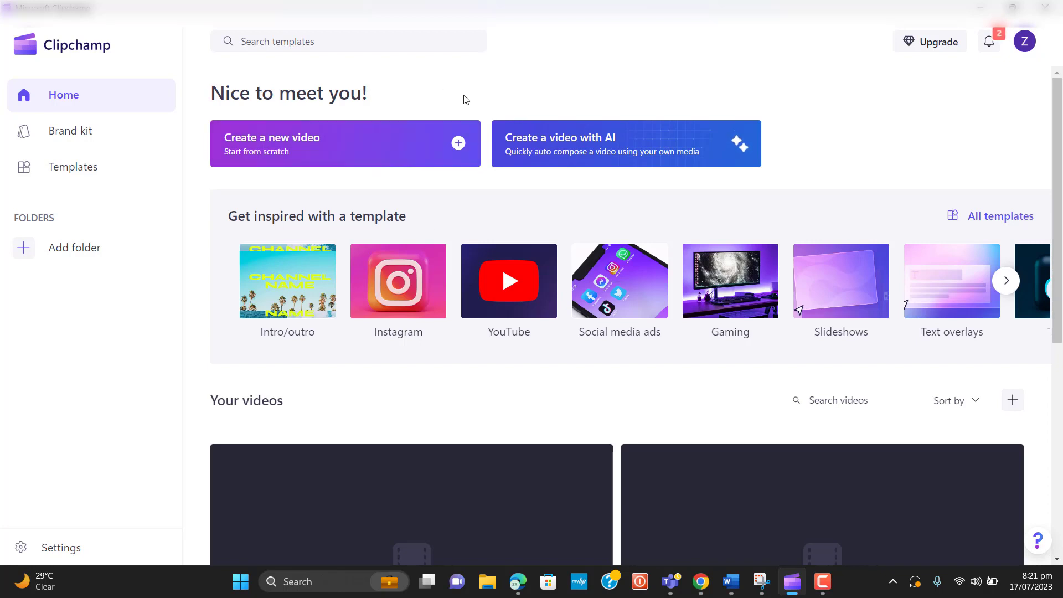
{"action": "left_click", "coordinate": [270, 152]}
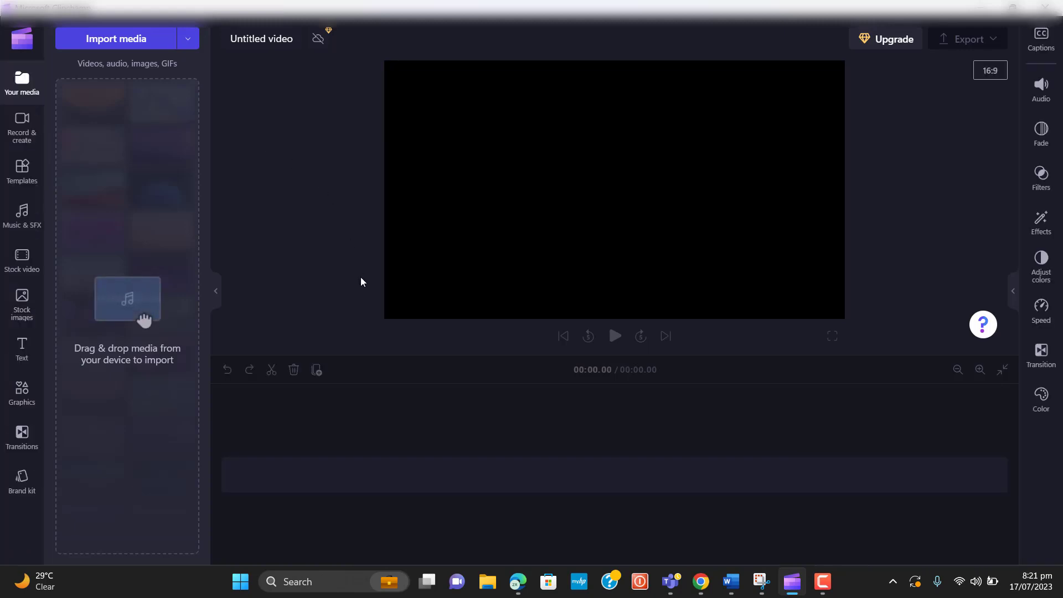
{"action": "left_click", "coordinate": [24, 125]}
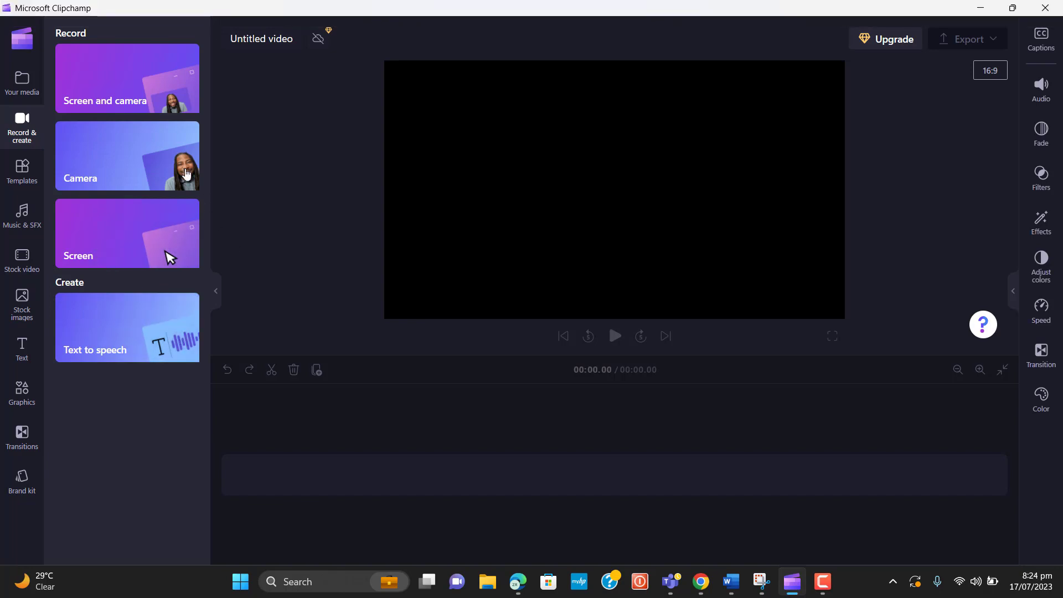
Choose the Screen and camera recorder and start recording to bring up the share picker
{"action": "left_click", "coordinate": [147, 102]}
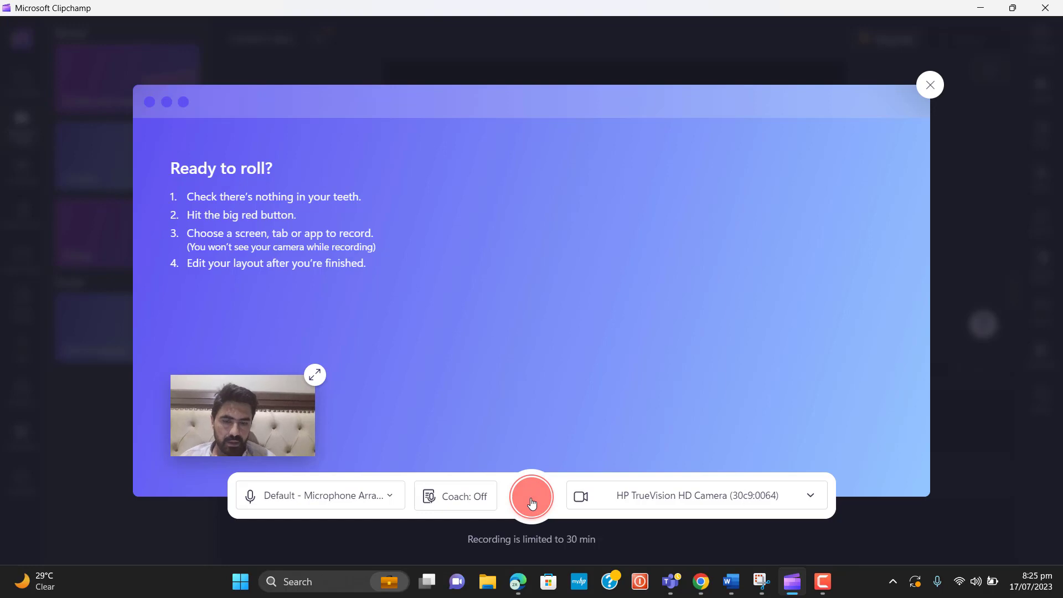
{"action": "left_click", "coordinate": [532, 503]}
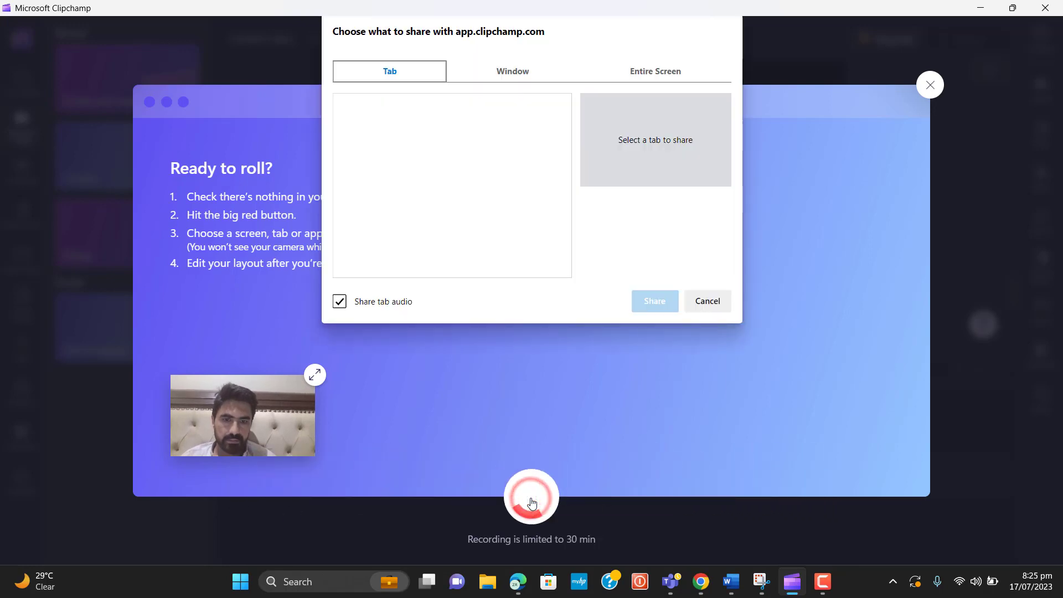
Share the Microsoft Clipchamp window in the share dialog to start recording with the webcam
{"action": "left_click", "coordinate": [513, 71]}
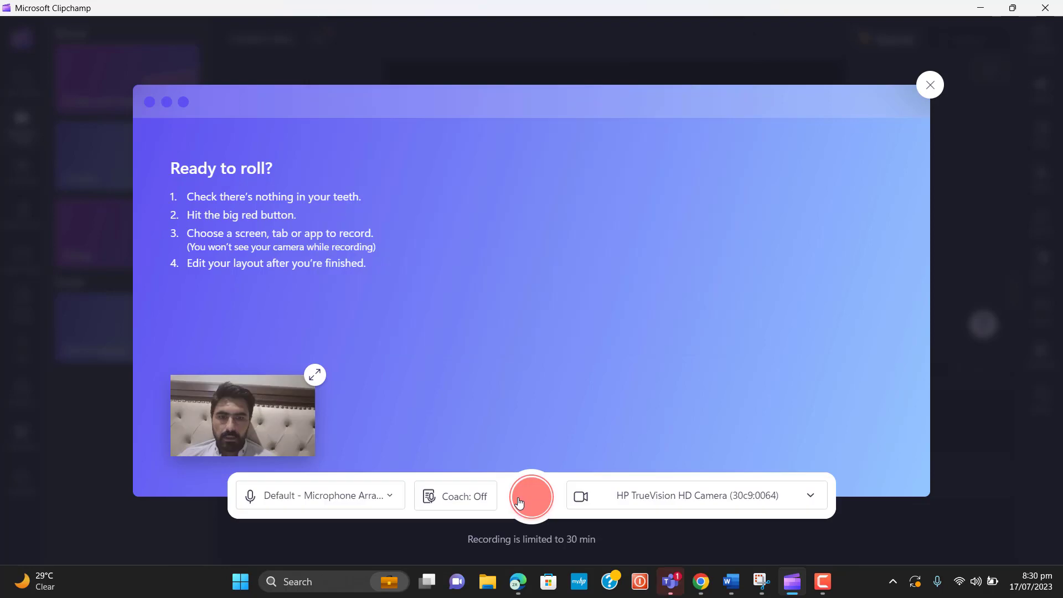
{"action": "left_click", "coordinate": [519, 503]}
{"action": "left_click", "coordinate": [504, 71]}
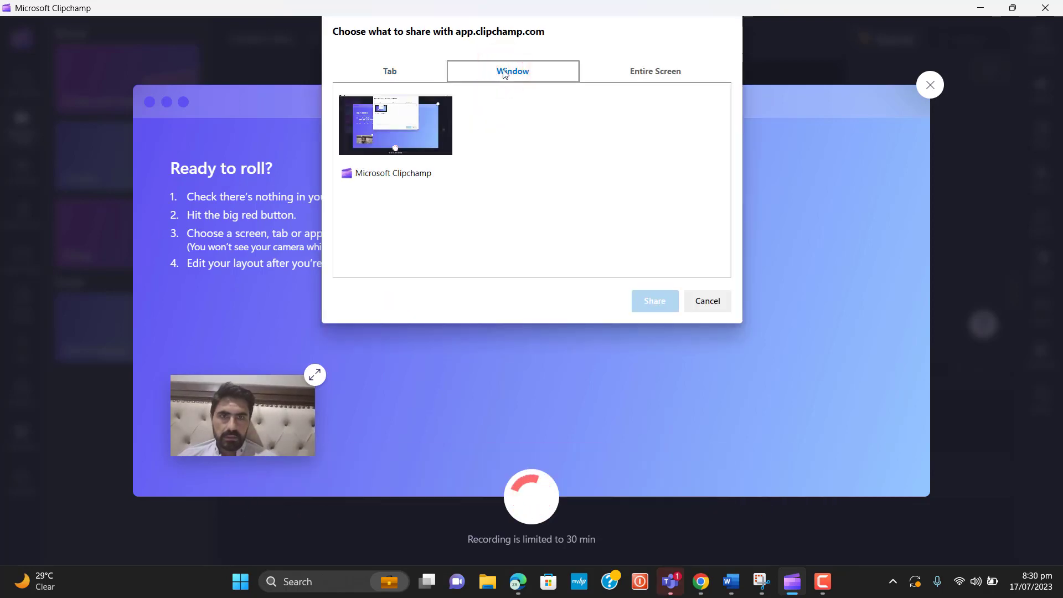
{"action": "left_click", "coordinate": [657, 78]}
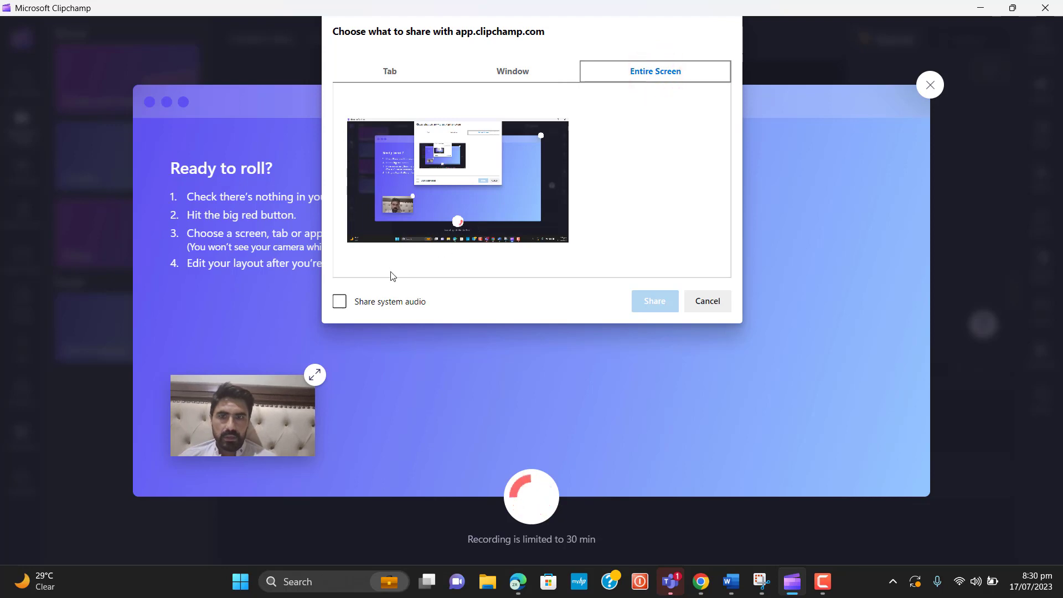
{"action": "left_click", "coordinate": [340, 303]}
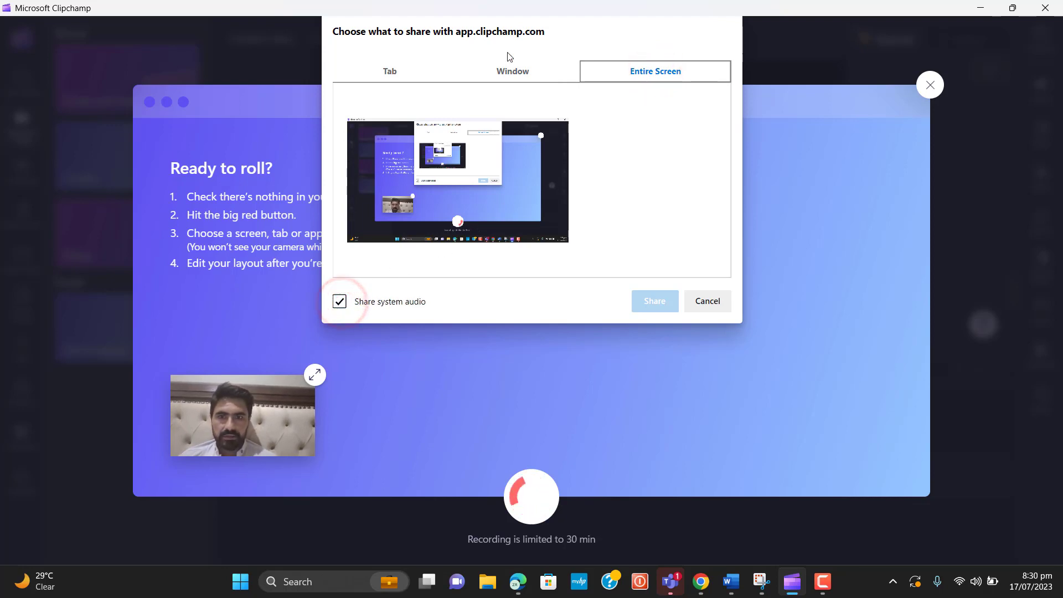
{"action": "left_click", "coordinate": [510, 70]}
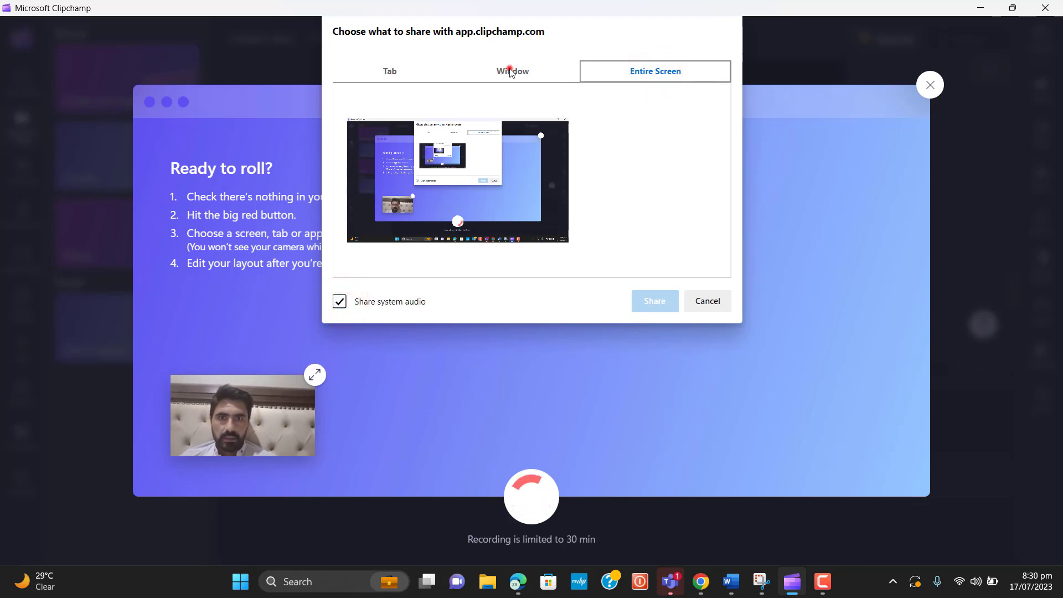
{"action": "left_click", "coordinate": [407, 127]}
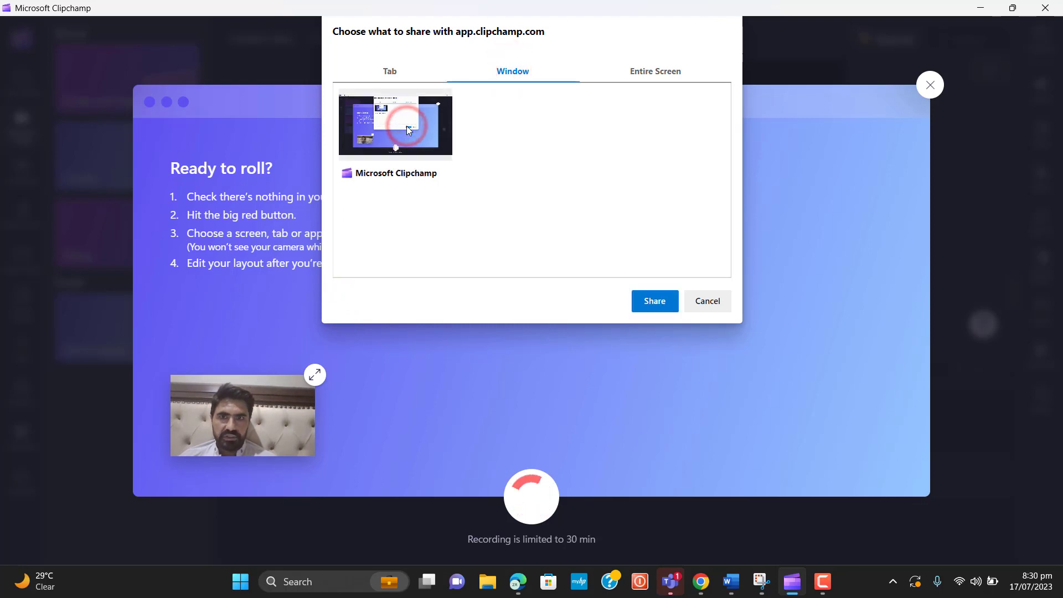
{"action": "left_click", "coordinate": [652, 301]}
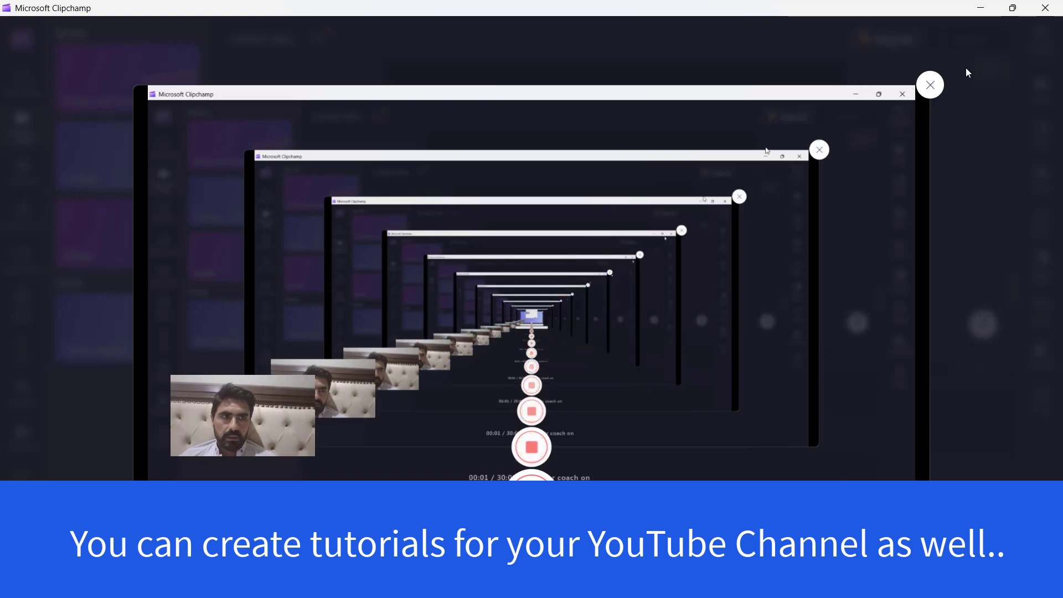
Minimize Clipchamp during recording and bring up the Chrome YouTube channel window
{"action": "left_click", "coordinate": [981, 5]}
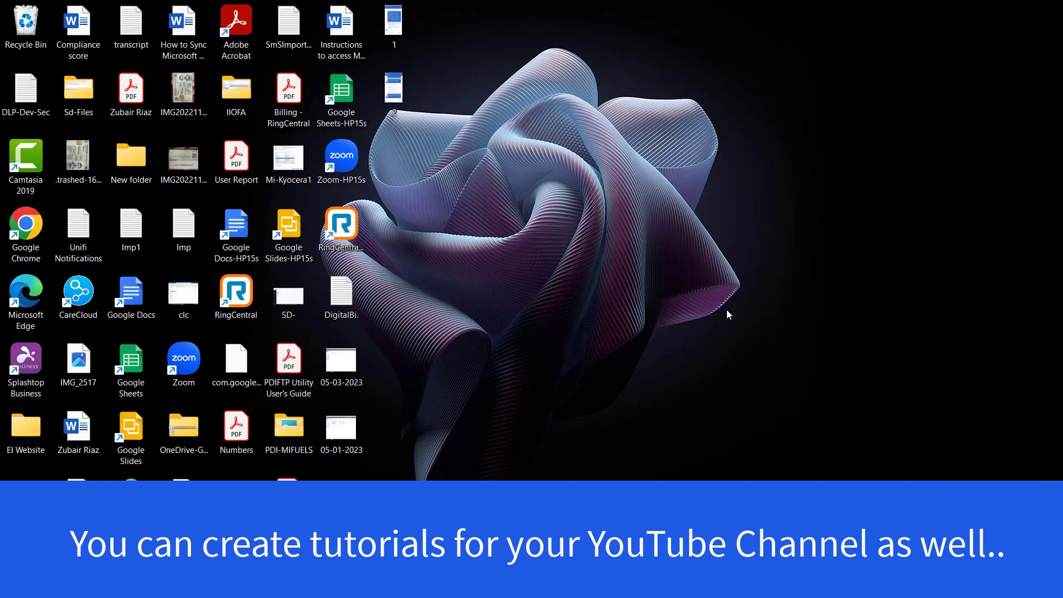
{"action": "mouse_move", "coordinate": [700, 584]}
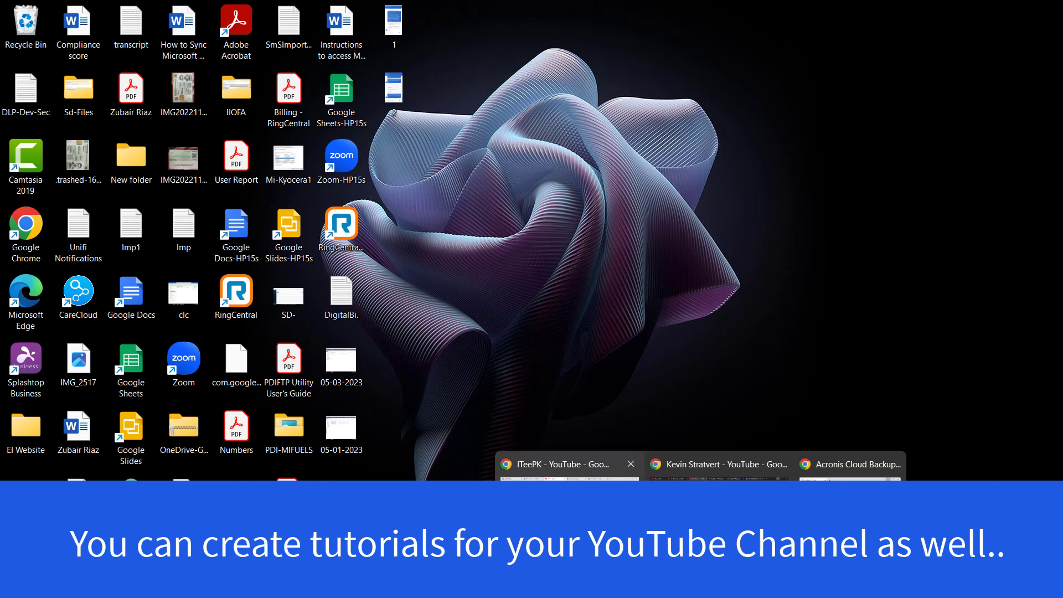
{"action": "left_click", "coordinate": [570, 515]}
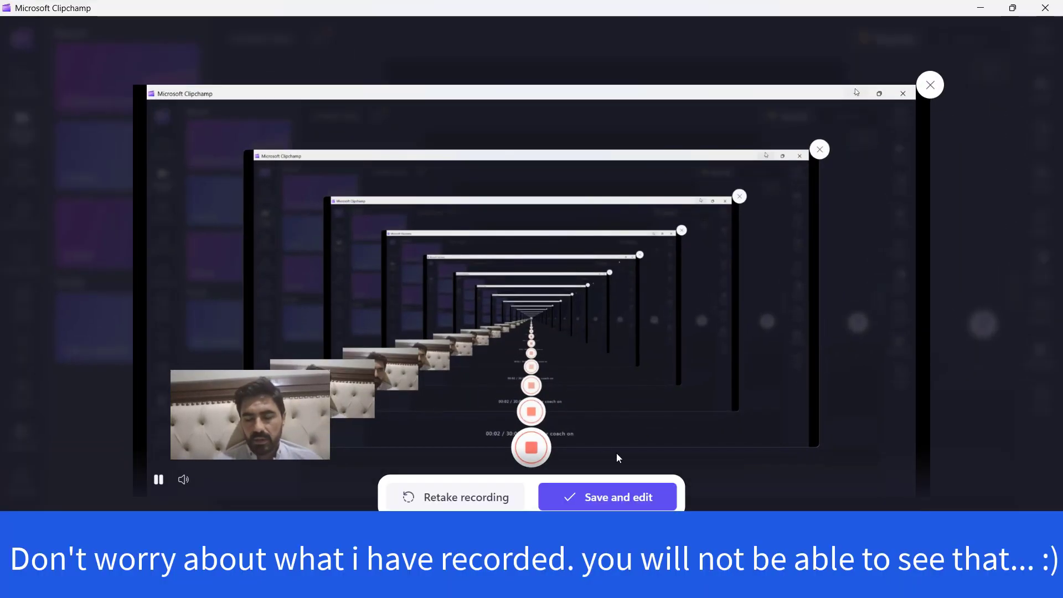
Save the 20-second take for editing, allow the downloads, and preview it by scrubbing and playing
{"action": "left_click", "coordinate": [604, 508]}
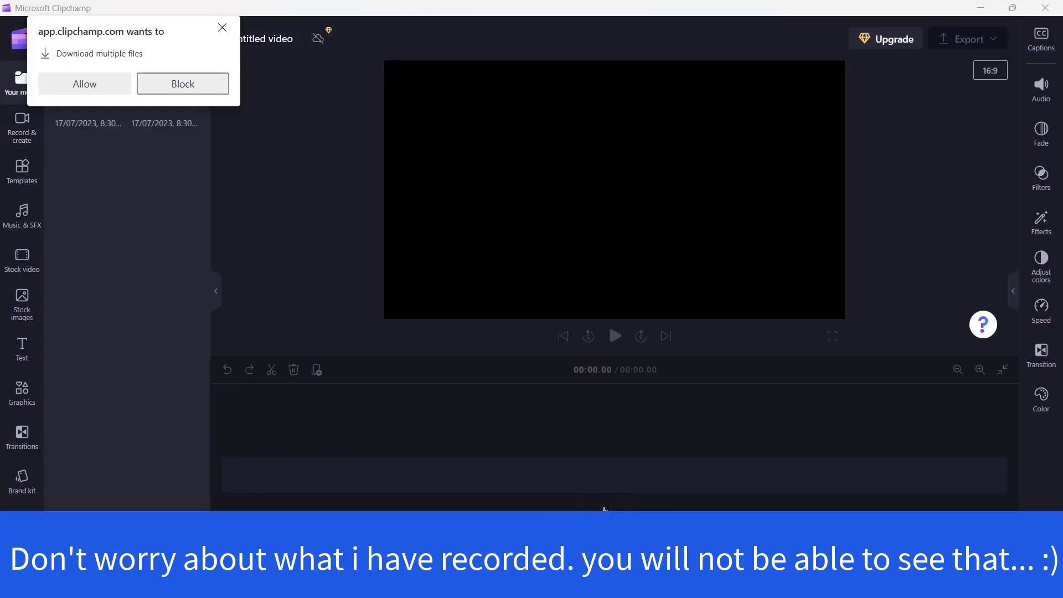
{"action": "left_click", "coordinate": [77, 84]}
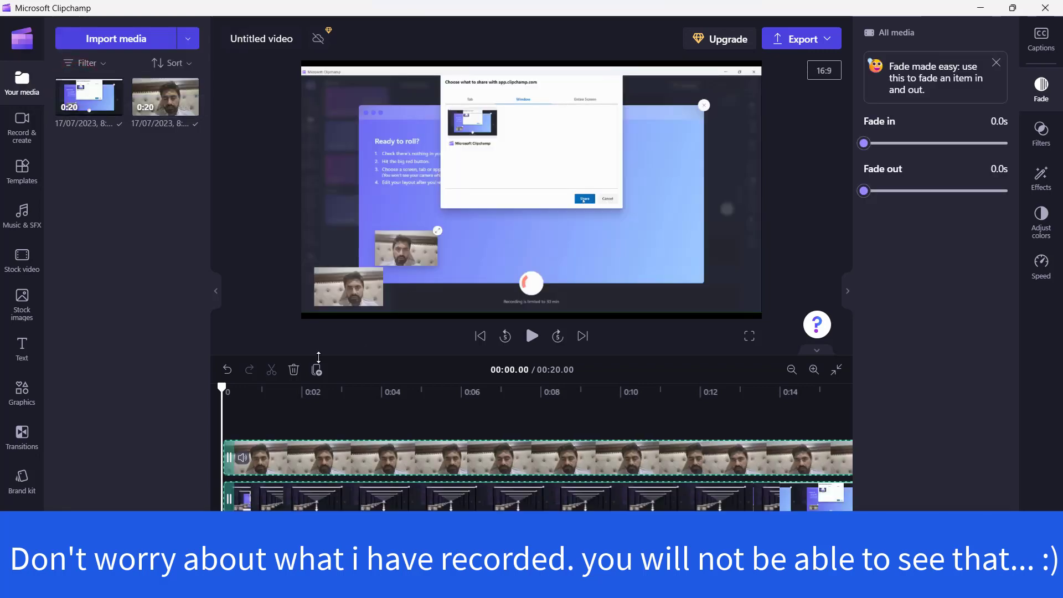
{"action": "left_click_drag", "start_coordinate": [221, 389], "coordinate": [422, 389]}
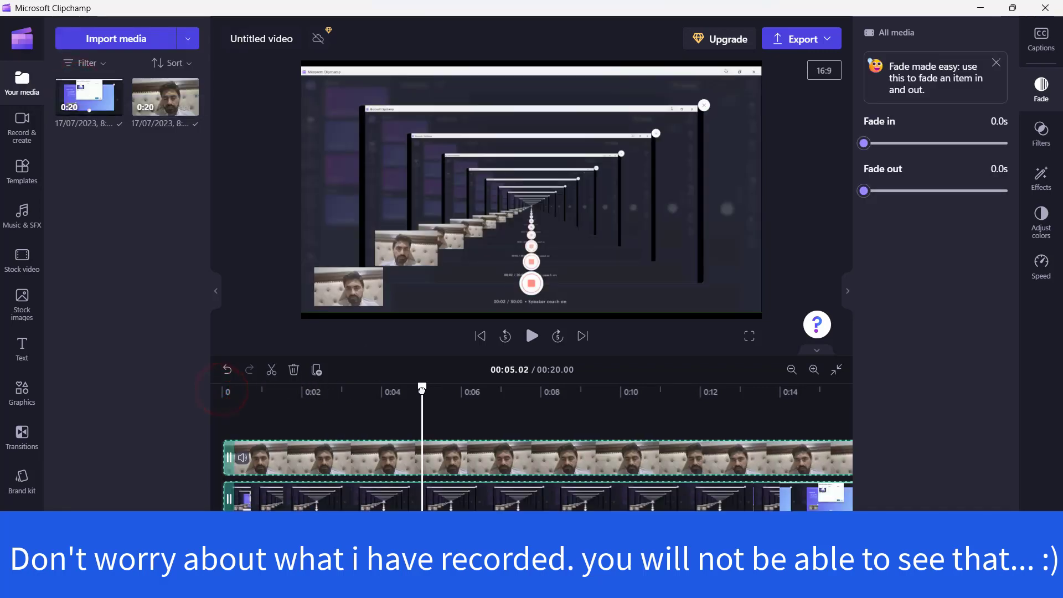
{"action": "left_click", "coordinate": [533, 336]}
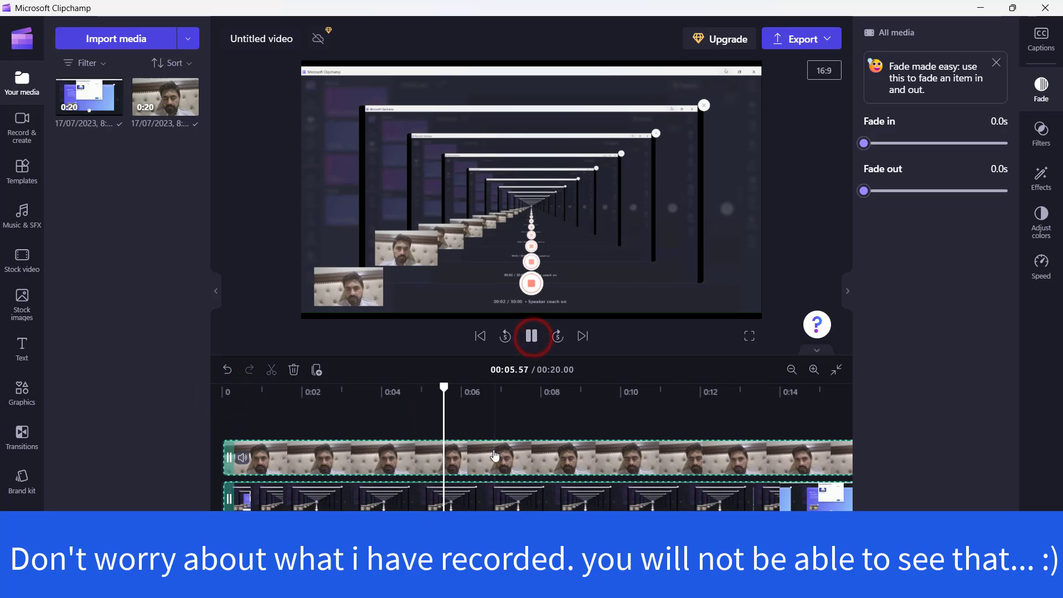
{"action": "left_click", "coordinate": [532, 337]}
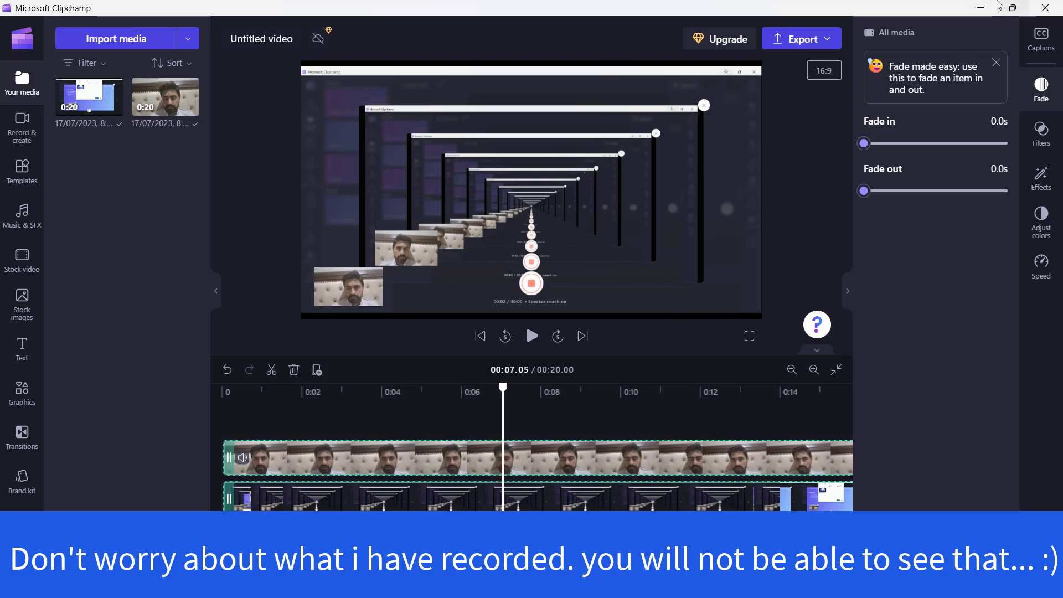
{"action": "left_click", "coordinate": [536, 339]}
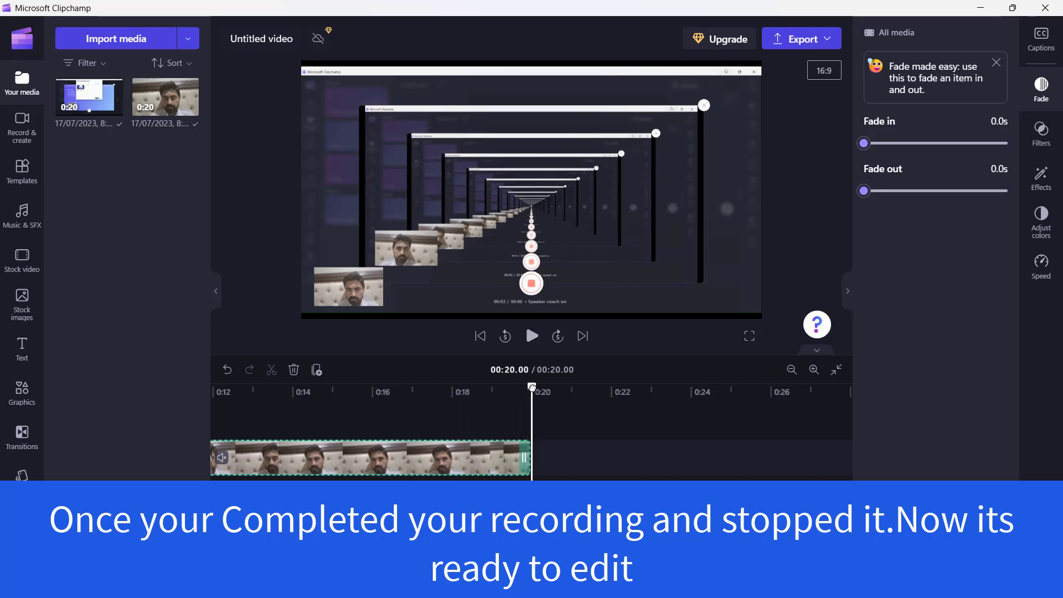
{"action": "left_click_drag", "start_coordinate": [532, 387], "coordinate": [168, 419]}
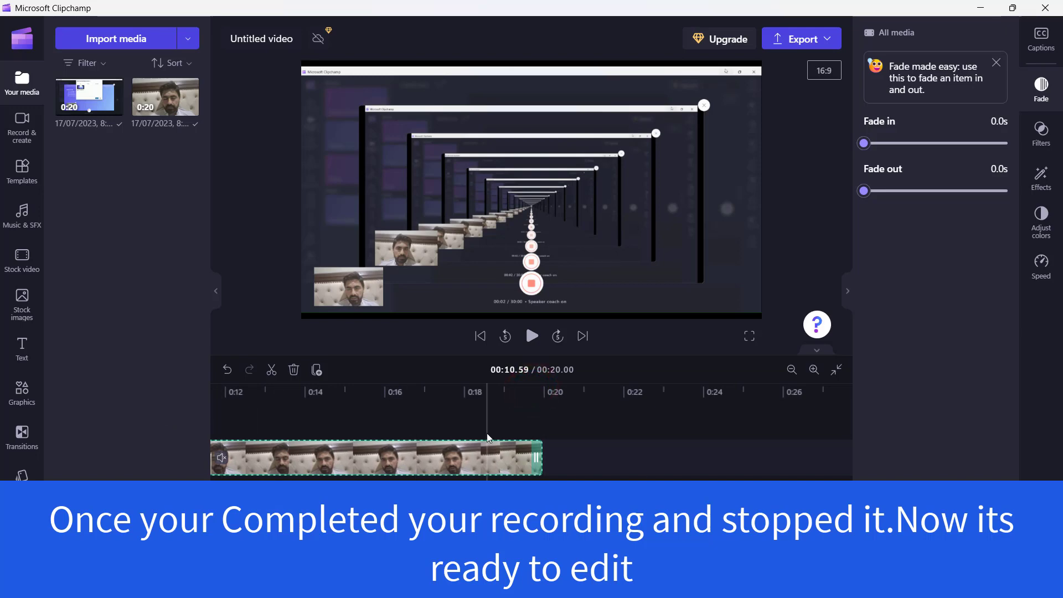
{"action": "scroll", "coordinate": [510, 421], "scroll_direction": "left", "scroll_amount": 5}
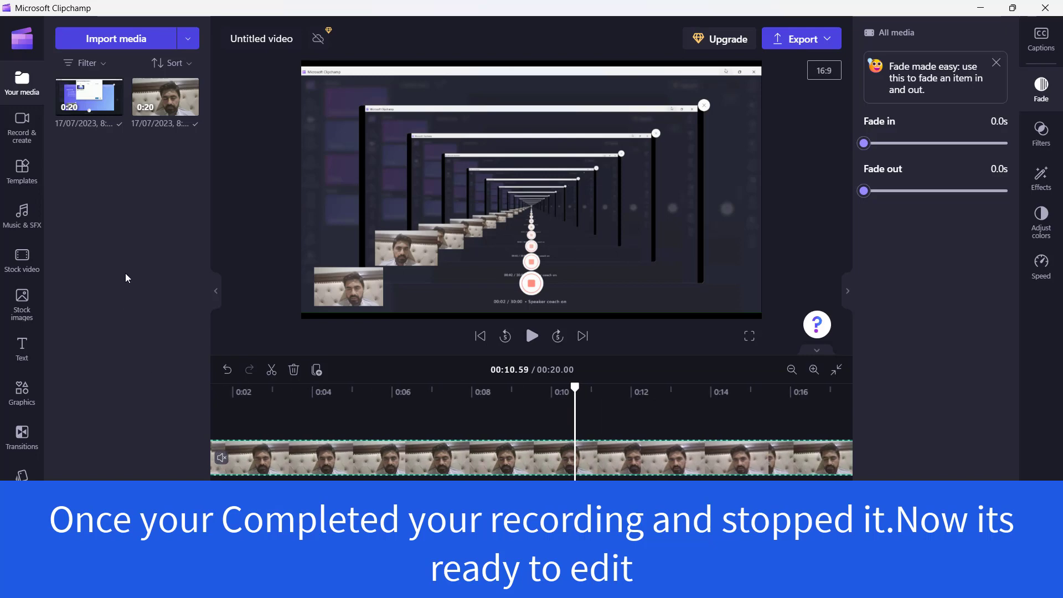
{"action": "mouse_move", "coordinate": [87, 113]}
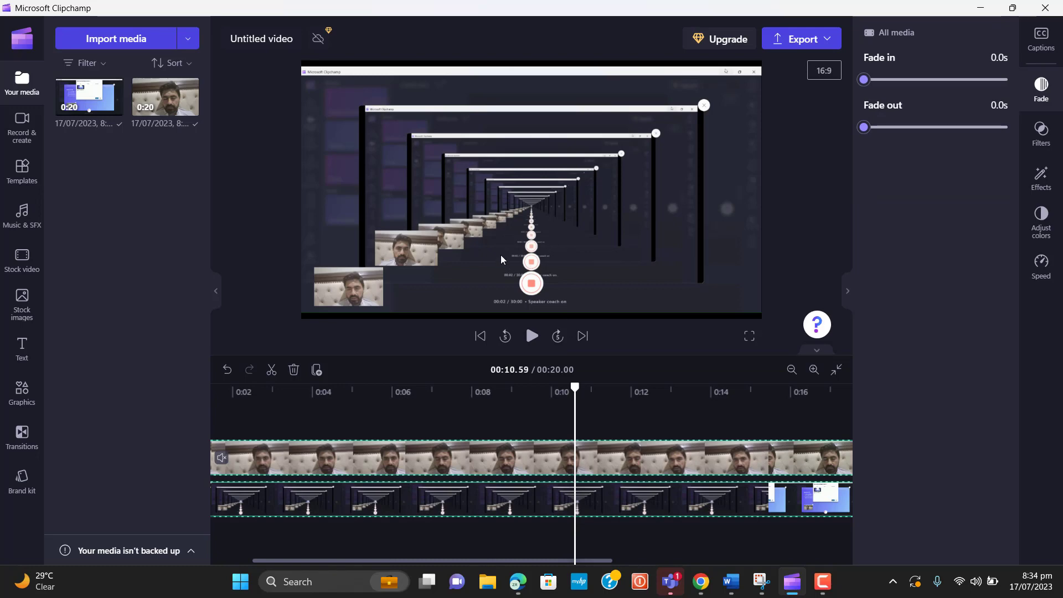
{"action": "left_click_drag", "start_coordinate": [577, 387], "coordinate": [190, 411]}
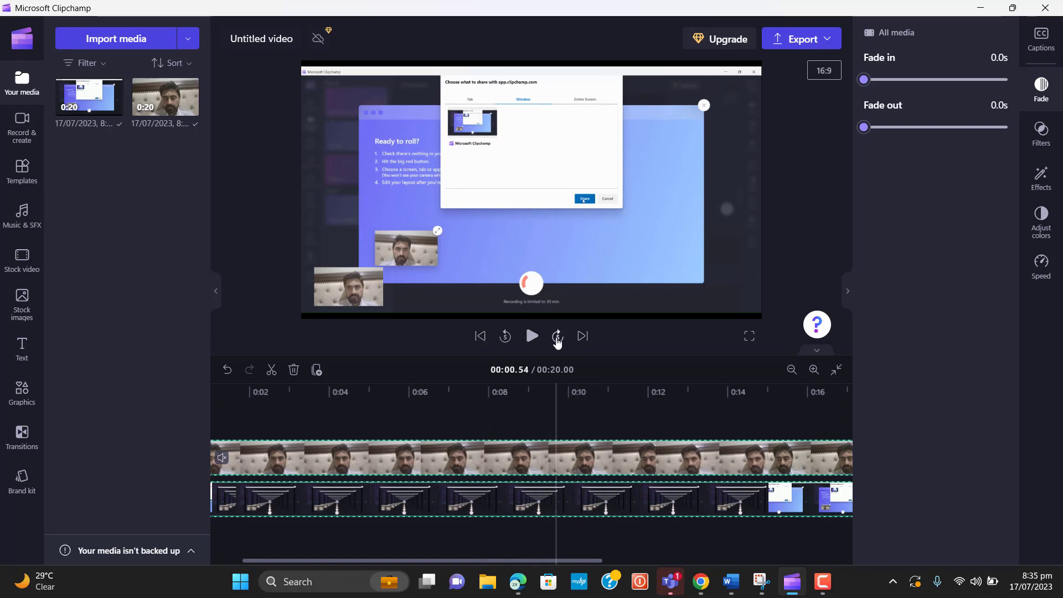
{"action": "left_click", "coordinate": [536, 340]}
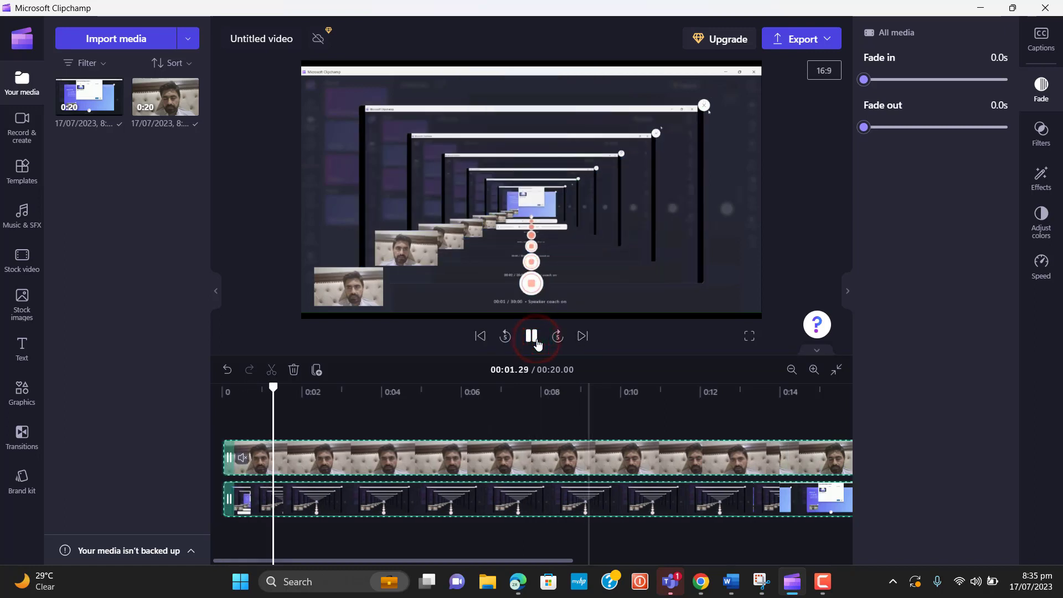
{"action": "left_click", "coordinate": [533, 337]}
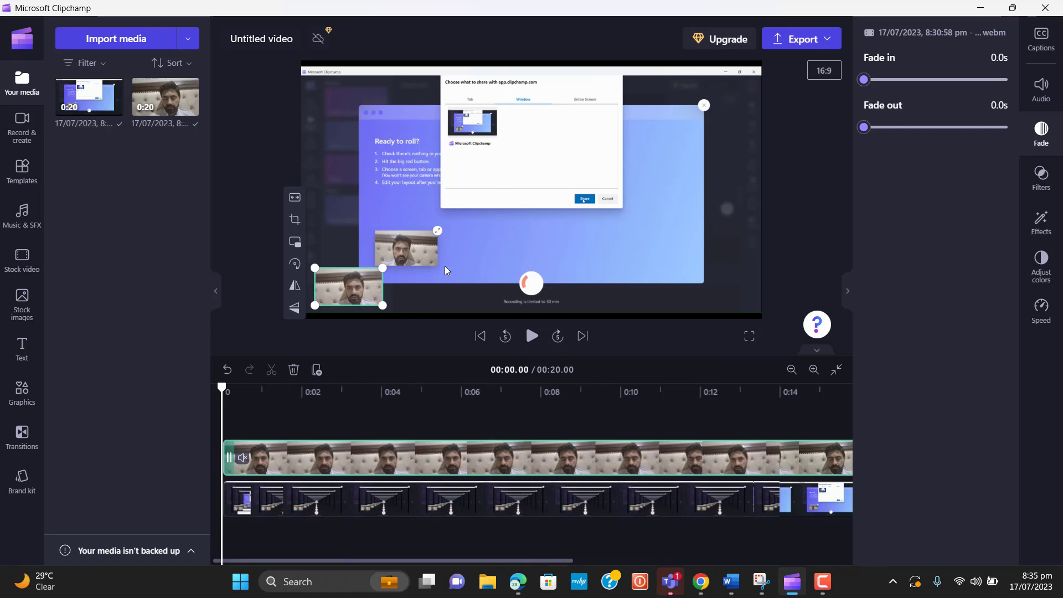
Drag the webcam overlay from the bottom-left corner right, beside the shared window
{"action": "left_click", "coordinate": [458, 290]}
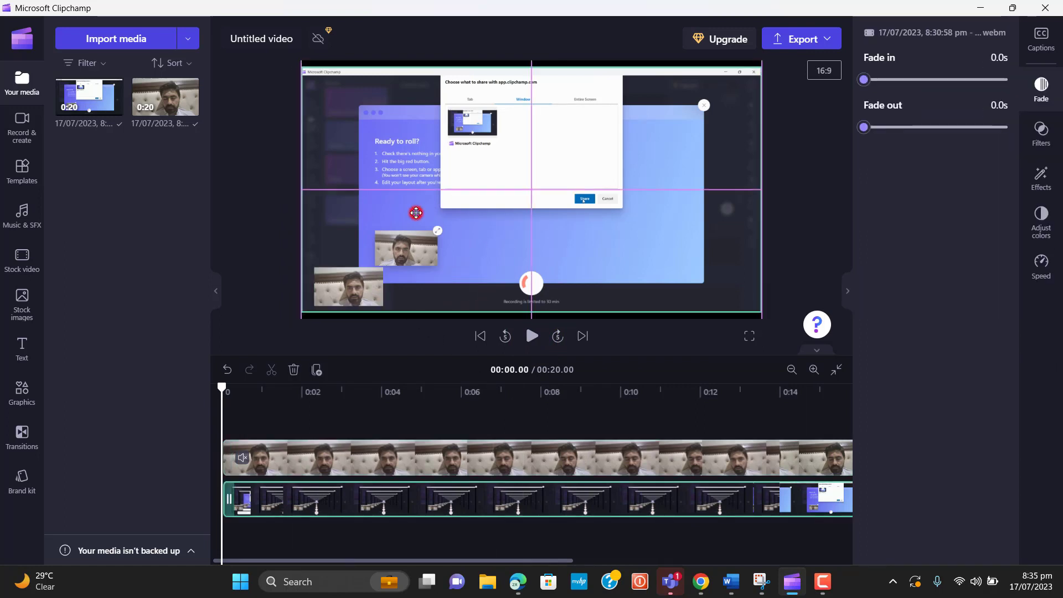
{"action": "left_click_drag", "start_coordinate": [416, 212], "coordinate": [416, 211]}
{"action": "left_click", "coordinate": [402, 205]}
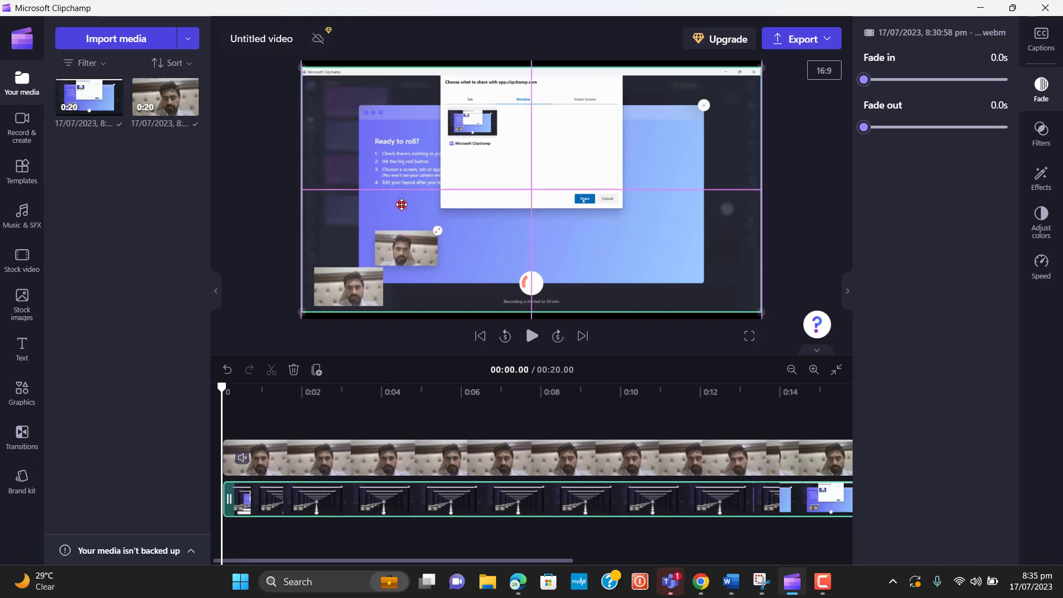
{"action": "left_click", "coordinate": [508, 172]}
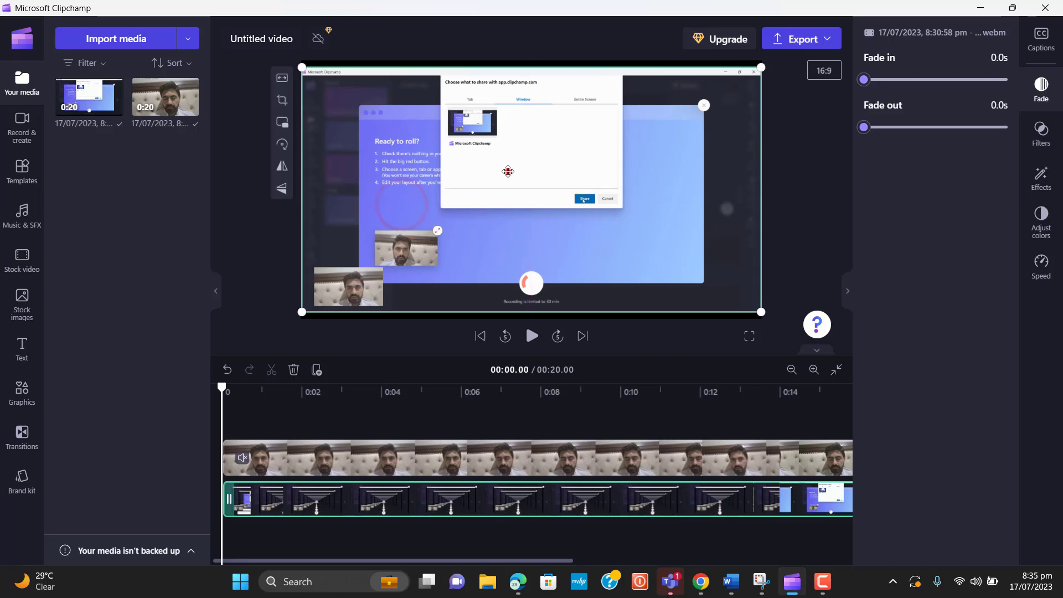
{"action": "left_click", "coordinate": [353, 293]}
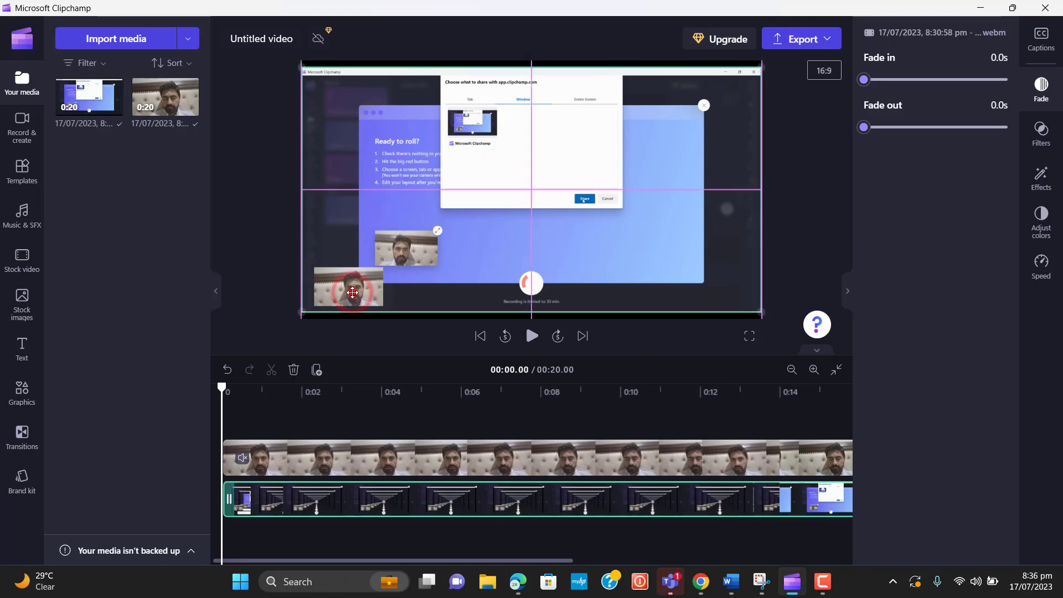
{"action": "left_click", "coordinate": [353, 293]}
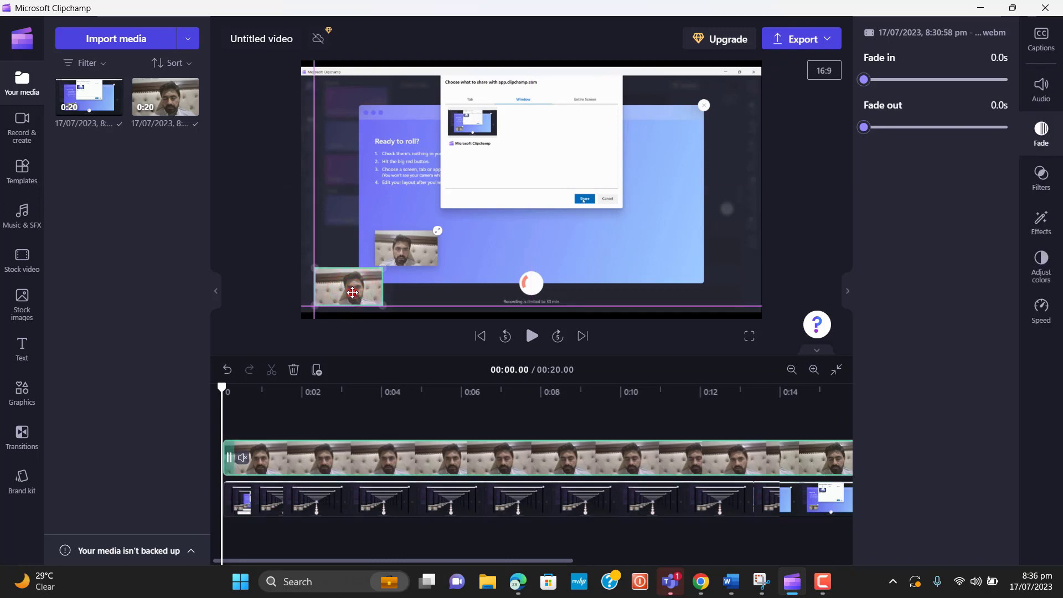
{"action": "left_click_drag", "start_coordinate": [353, 292], "coordinate": [602, 256]}
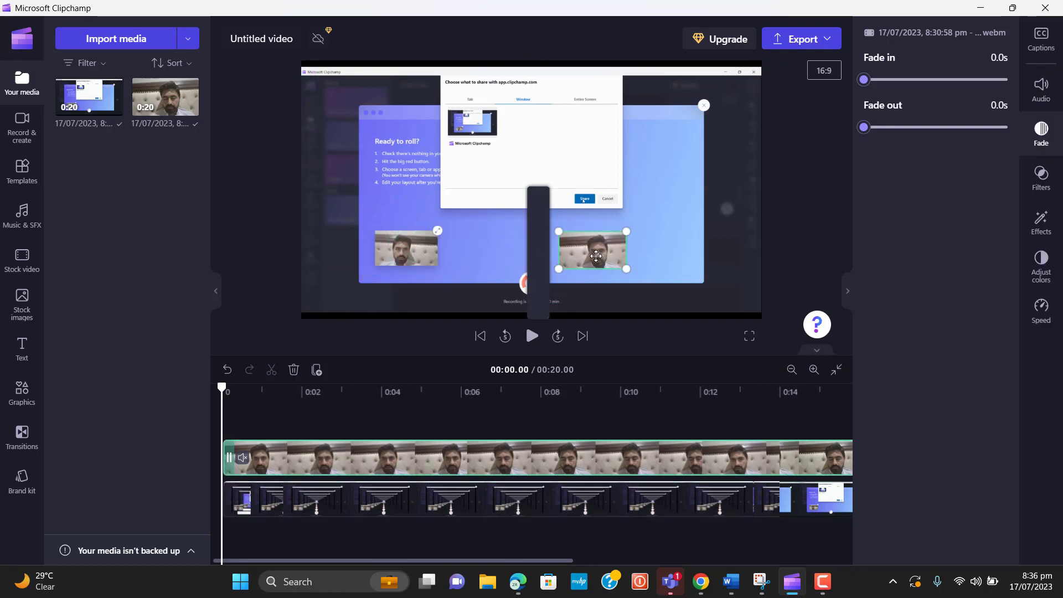
Nudge the screen-recording clip slightly right and down in the preview
{"action": "left_click", "coordinate": [407, 255]}
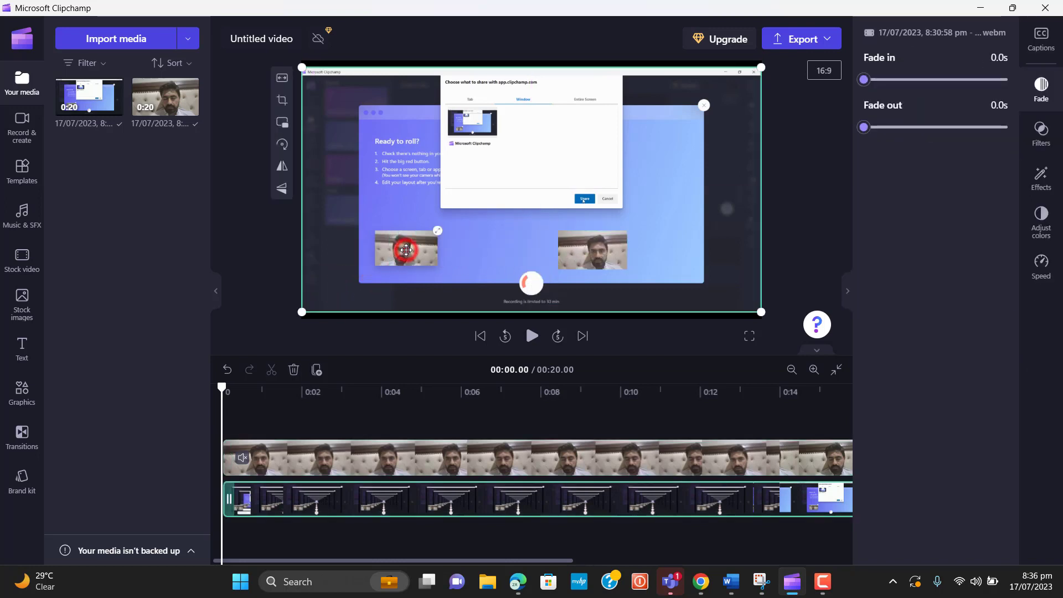
{"action": "left_click", "coordinate": [590, 243]}
{"action": "mouse_move", "coordinate": [590, 243]}
{"action": "left_mouse_down"}
{"action": "mouse_move", "coordinate": [673, 243]}
{"action": "mouse_move", "coordinate": [524, 249]}
{"action": "mouse_move", "coordinate": [604, 268]}
{"action": "mouse_move", "coordinate": [587, 260]}
{"action": "mouse_move", "coordinate": [606, 252]}
{"action": "left_mouse_up"}
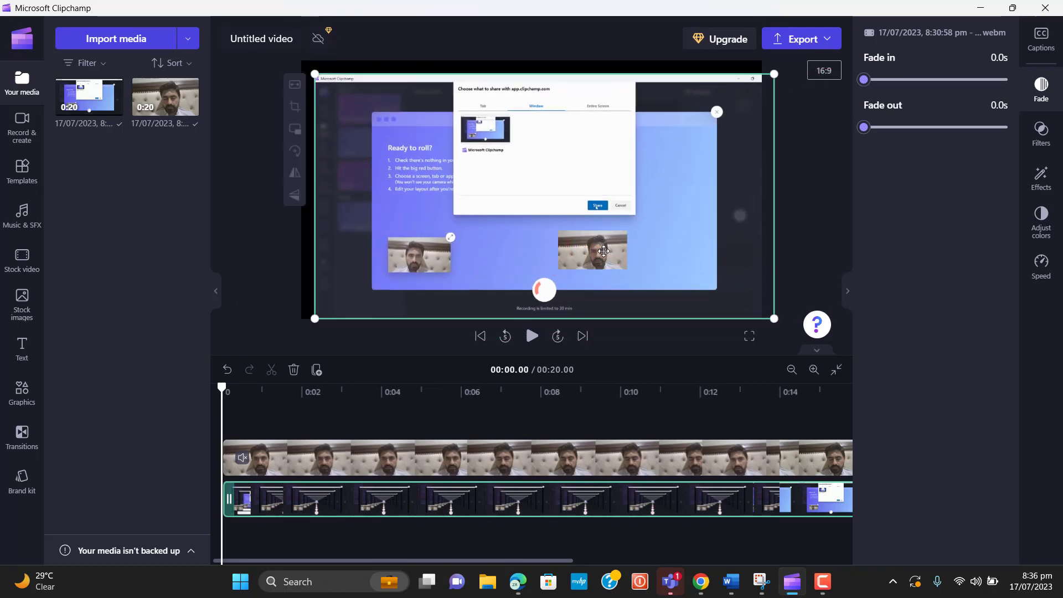
{"action": "left_click", "coordinate": [590, 258]}
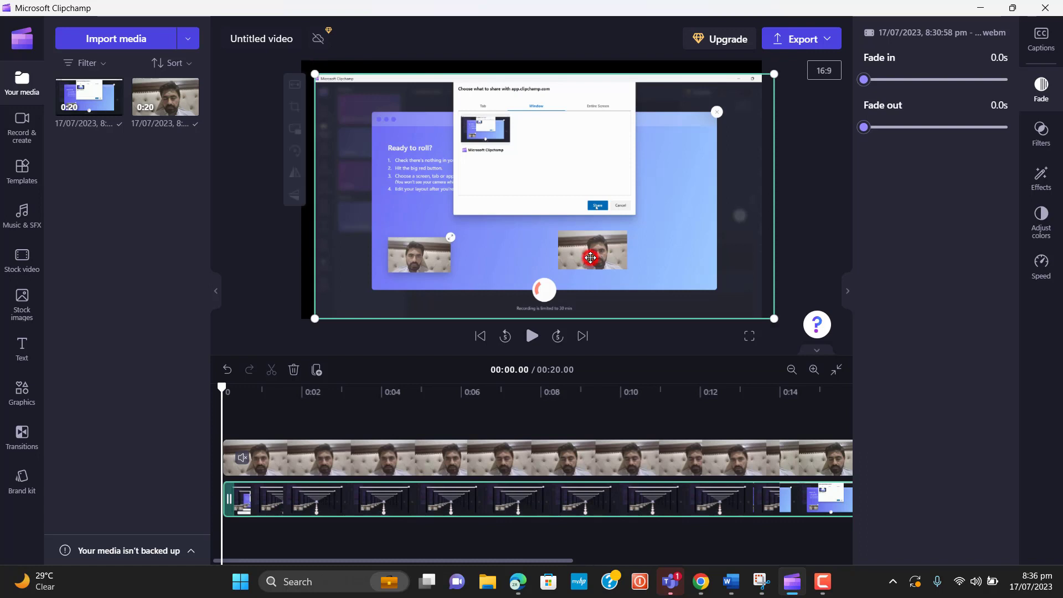
{"action": "left_click", "coordinate": [557, 257]}
{"action": "left_click", "coordinate": [582, 250]}
Play the edit from the start, then drag the webcam overlay back toward the left
{"action": "left_click", "coordinate": [537, 336]}
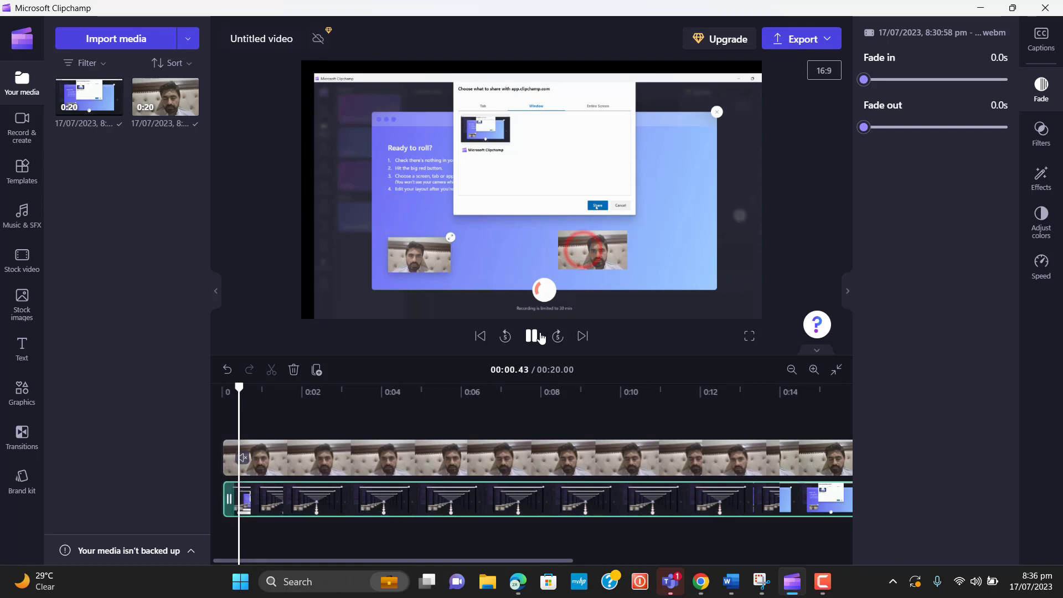
{"action": "left_click", "coordinate": [601, 249]}
{"action": "left_click_drag", "start_coordinate": [601, 249], "coordinate": [425, 254]}
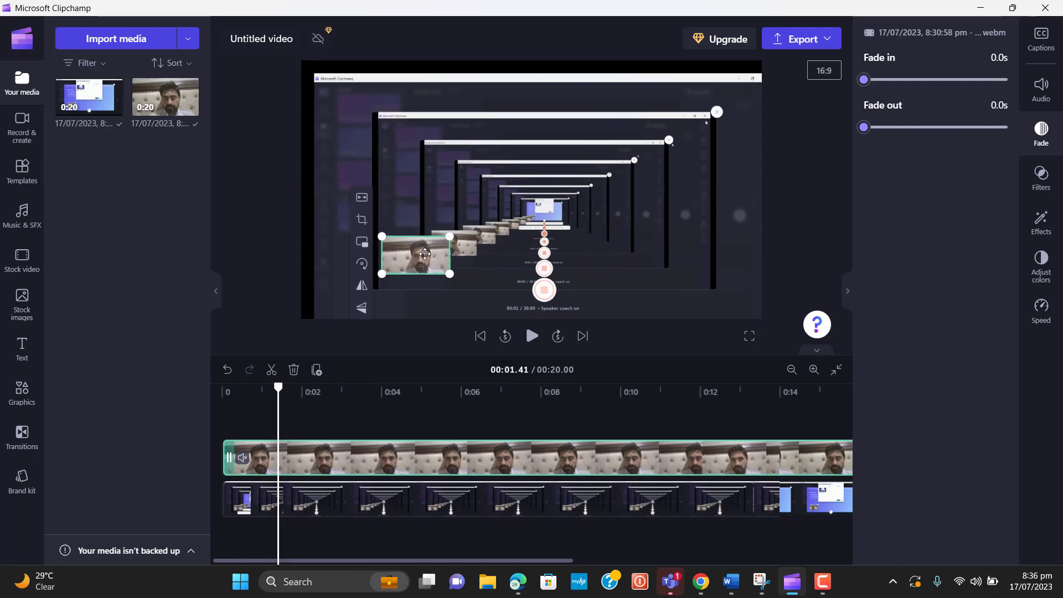
Pause at about 3.7 seconds, drag the overlay's corner to shrink the webcam box, then reselect it
{"action": "left_click", "coordinate": [532, 336]}
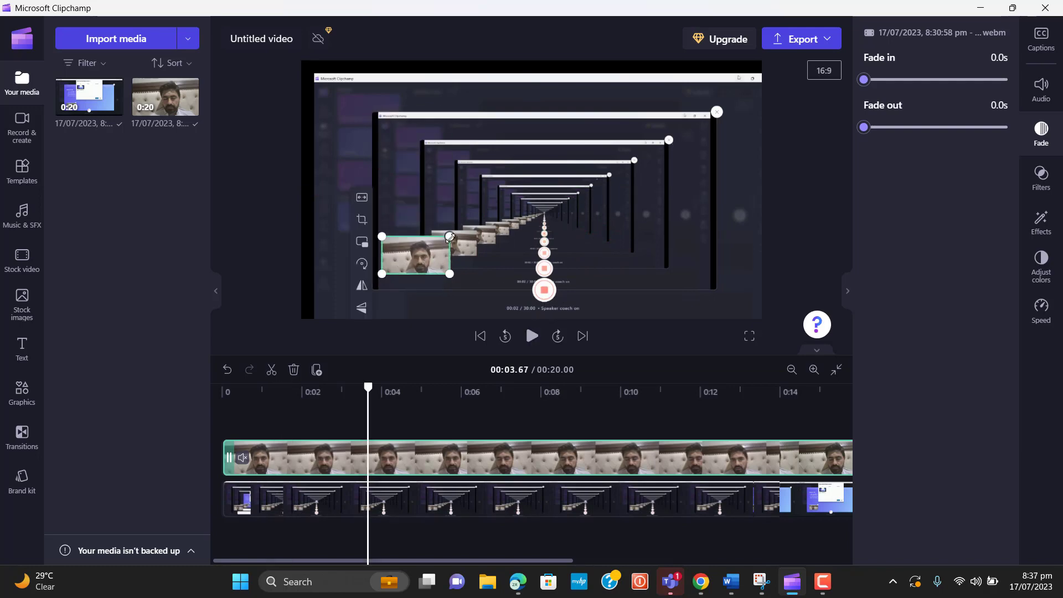
{"action": "mouse_move", "coordinate": [450, 237]}
{"action": "left_mouse_down"}
{"action": "mouse_move", "coordinate": [551, 178]}
{"action": "mouse_move", "coordinate": [407, 249]}
{"action": "mouse_move", "coordinate": [494, 201]}
{"action": "mouse_move", "coordinate": [429, 241]}
{"action": "mouse_move", "coordinate": [490, 205]}
{"action": "mouse_move", "coordinate": [443, 232]}
{"action": "mouse_move", "coordinate": [451, 238]}
{"action": "left_mouse_up"}
{"action": "left_click", "coordinate": [517, 283]}
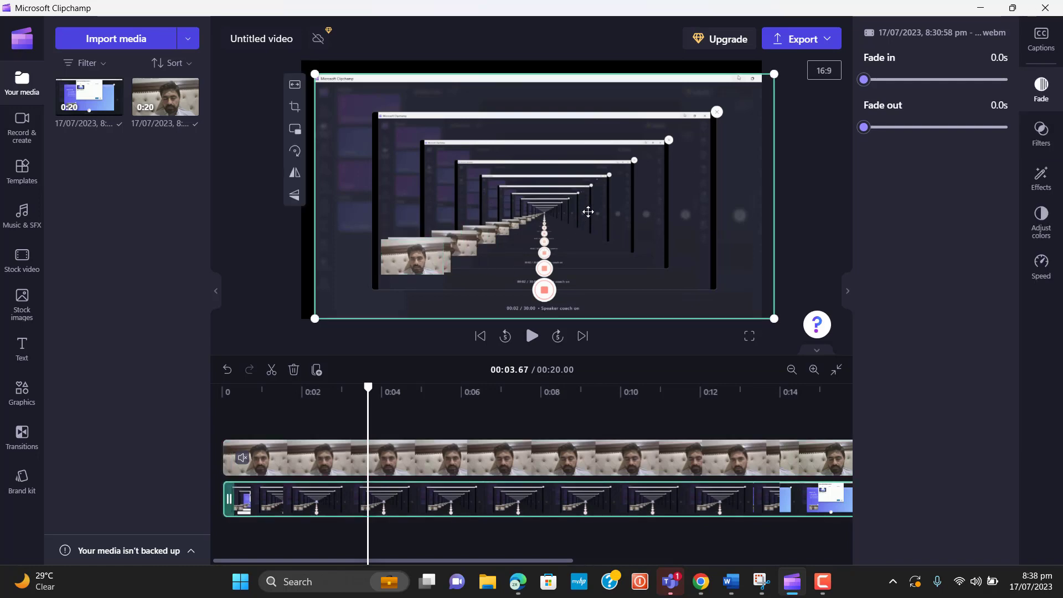
{"action": "left_click", "coordinate": [418, 266]}
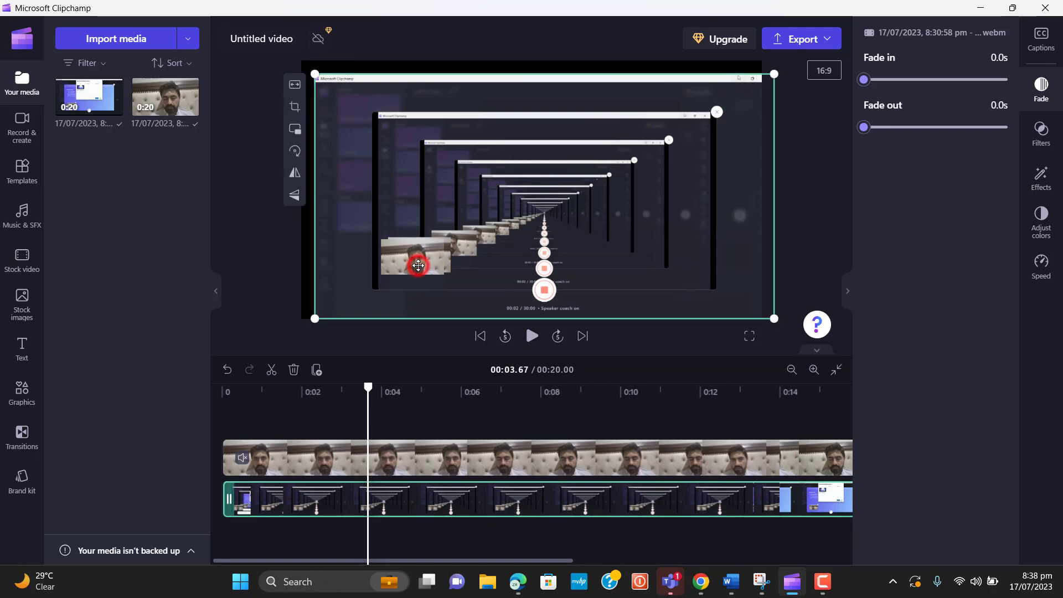
{"action": "left_click", "coordinate": [532, 222]}
{"action": "left_click", "coordinate": [412, 292]}
{"action": "left_click", "coordinate": [391, 335]}
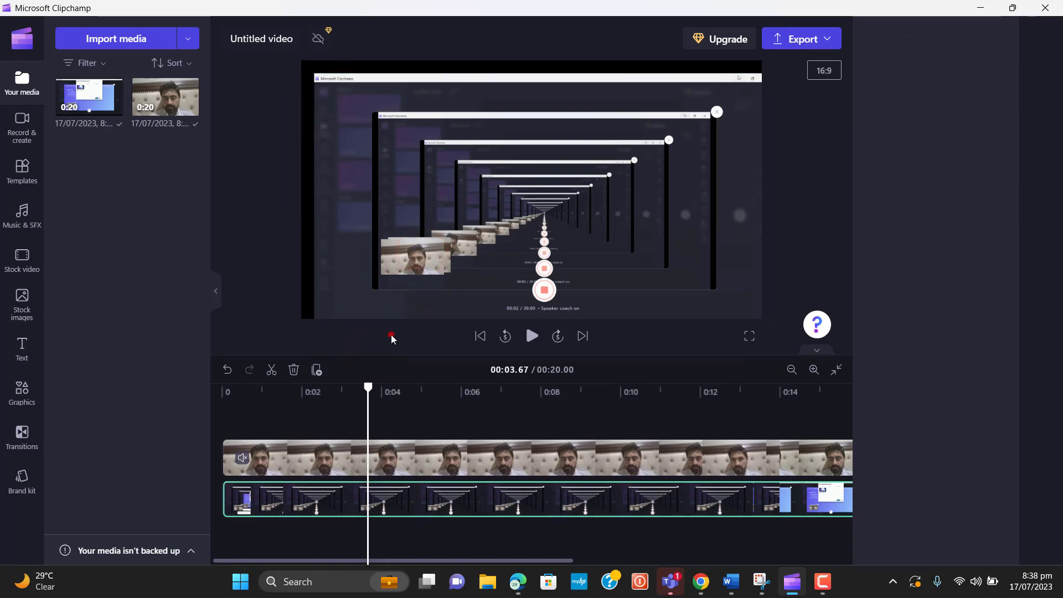
{"action": "left_click", "coordinate": [402, 278]}
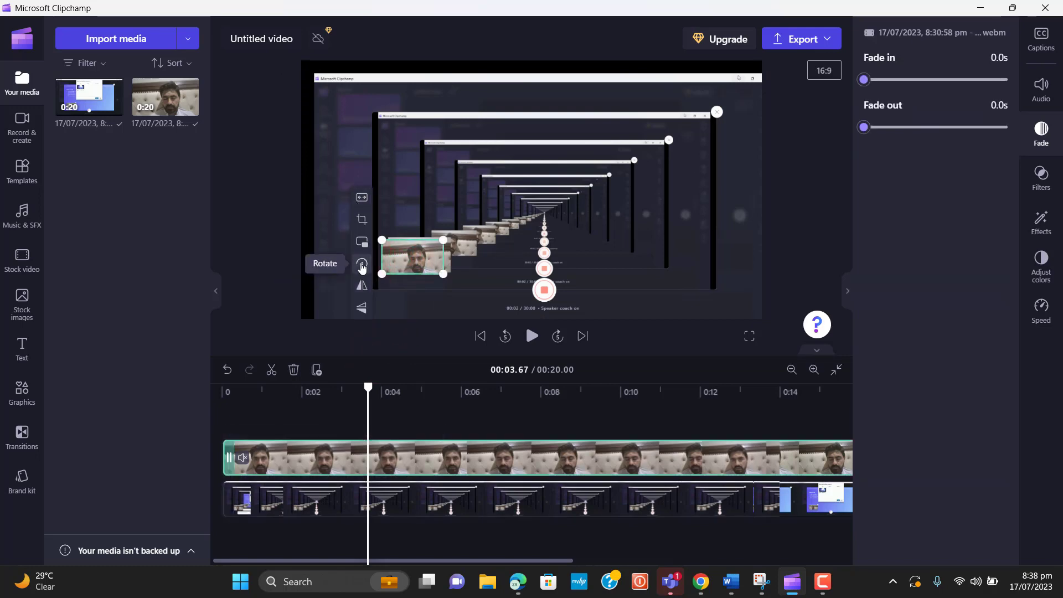
Test a 90° rotation on the webcam overlay and screen recording, then return both to landscape
{"action": "left_click", "coordinate": [362, 265]}
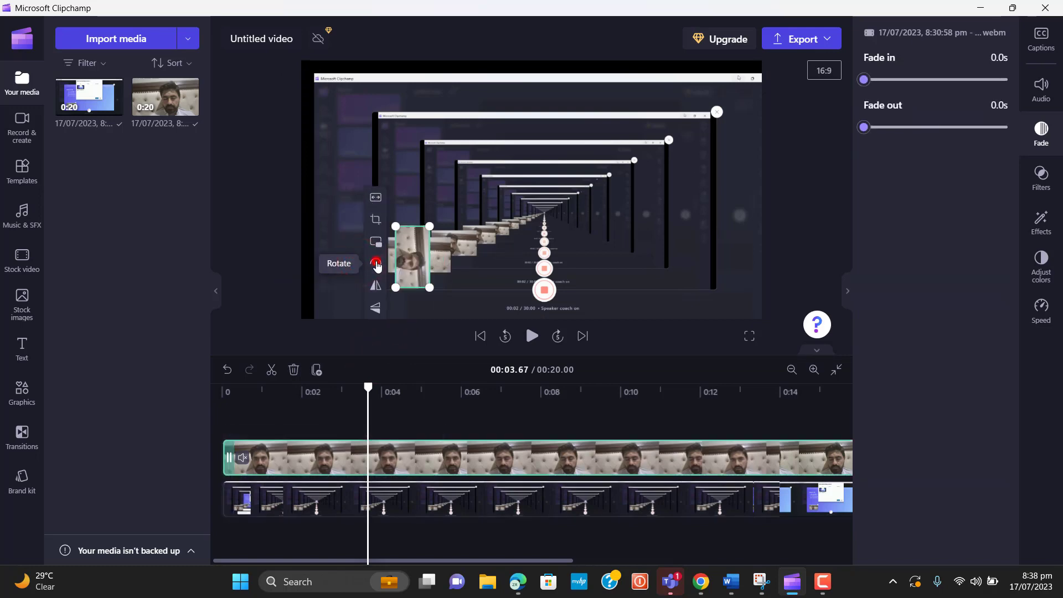
{"action": "left_click", "coordinate": [377, 264]}
{"action": "left_click", "coordinate": [376, 263]}
{"action": "left_click", "coordinate": [403, 255]}
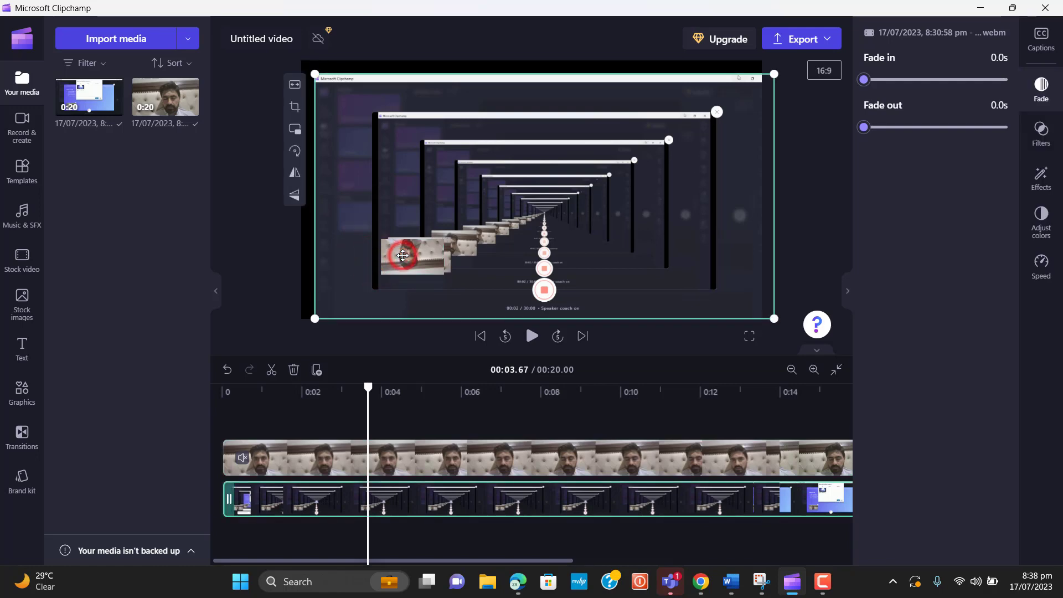
{"action": "left_click", "coordinate": [295, 151]}
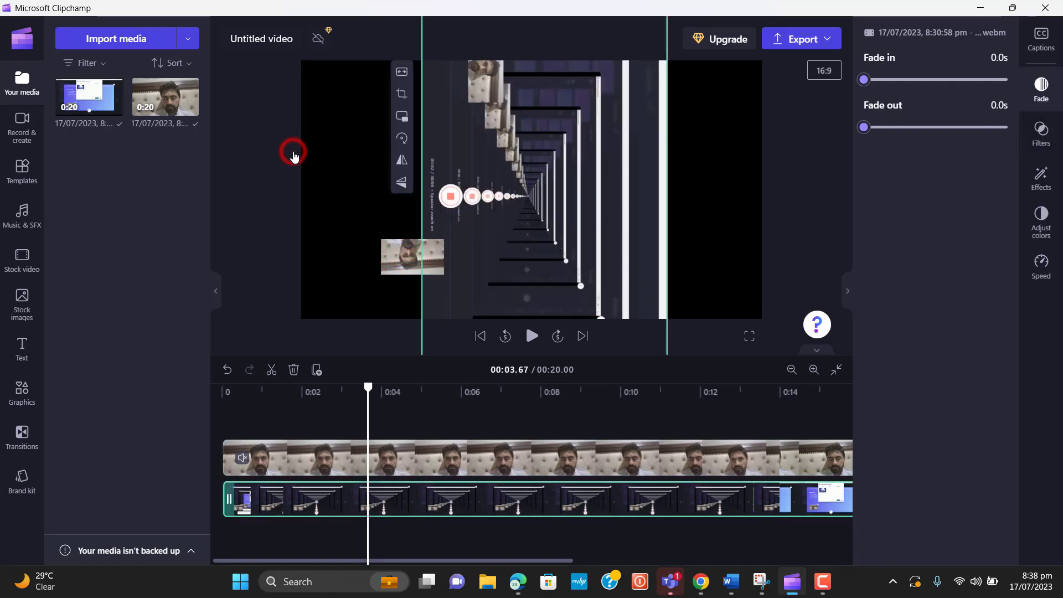
{"action": "left_click", "coordinate": [406, 251]}
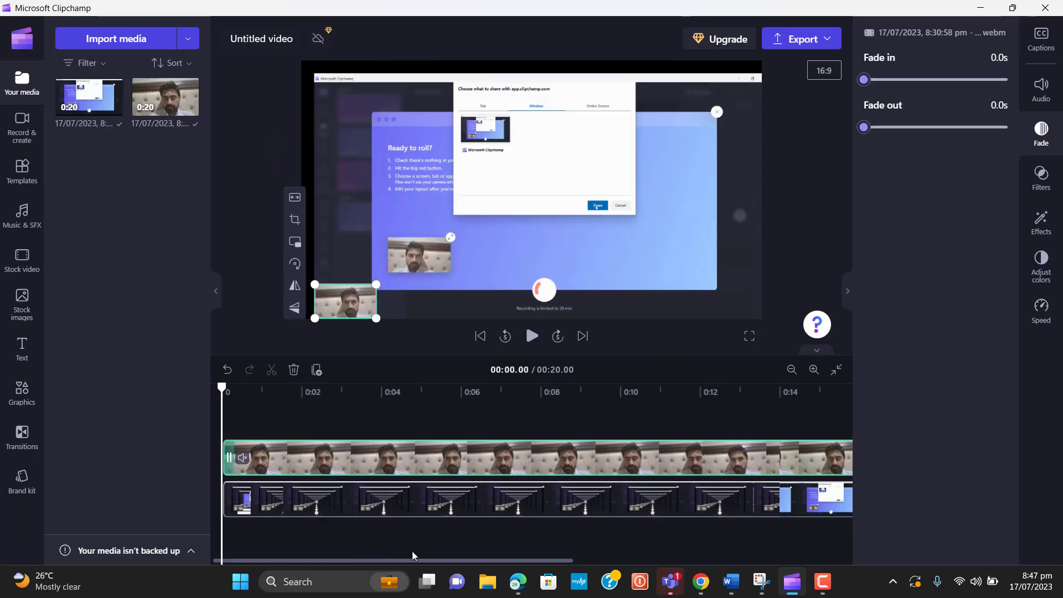
{"action": "left_click_drag", "start_coordinate": [415, 560], "coordinate": [239, 575]}
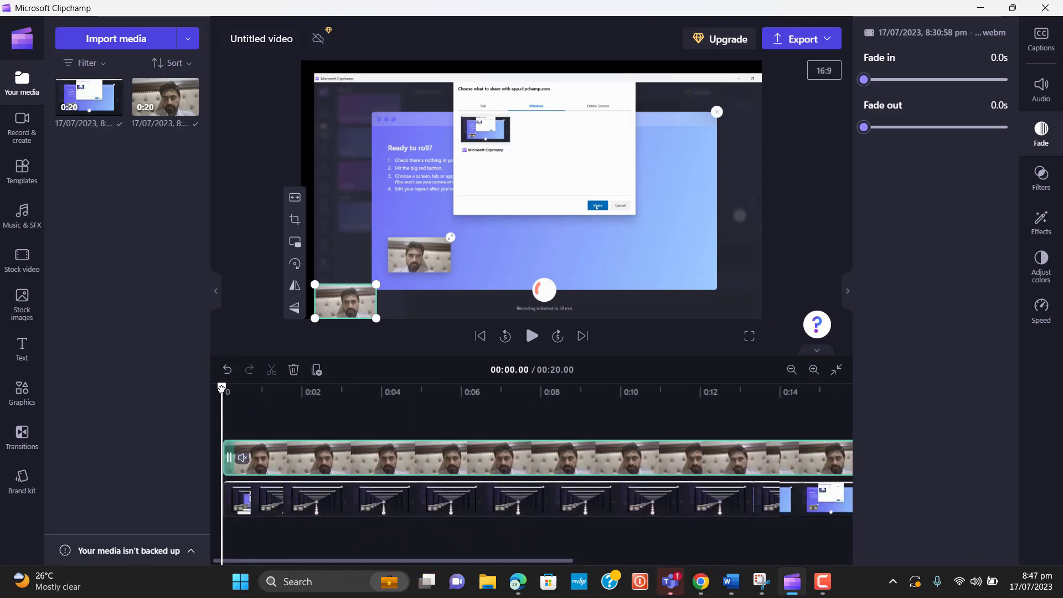
{"action": "left_click_drag", "start_coordinate": [221, 387], "coordinate": [294, 389]}
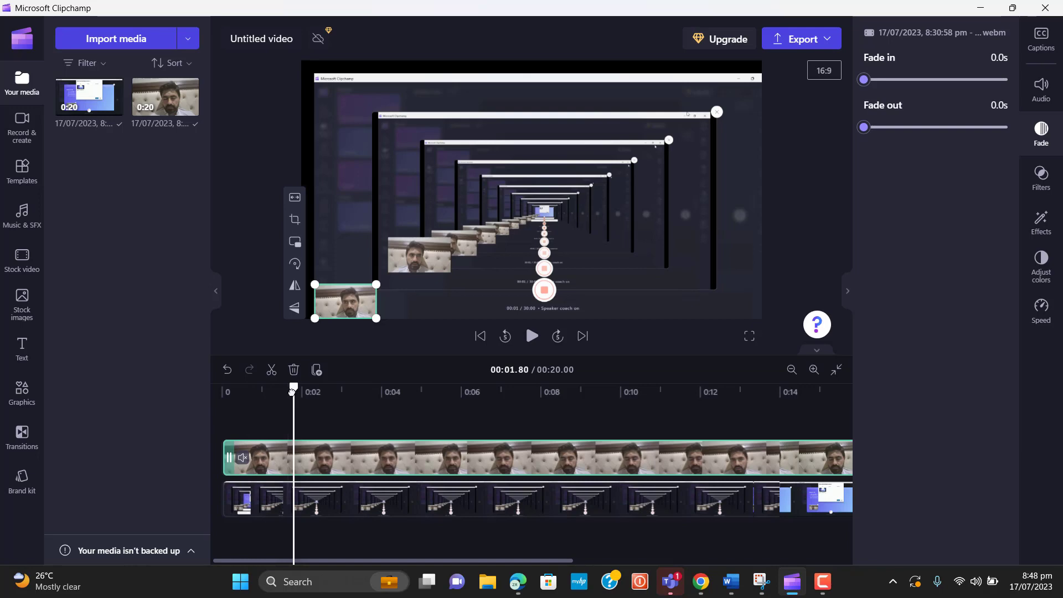
{"action": "left_click_drag", "start_coordinate": [292, 392], "coordinate": [143, 436]}
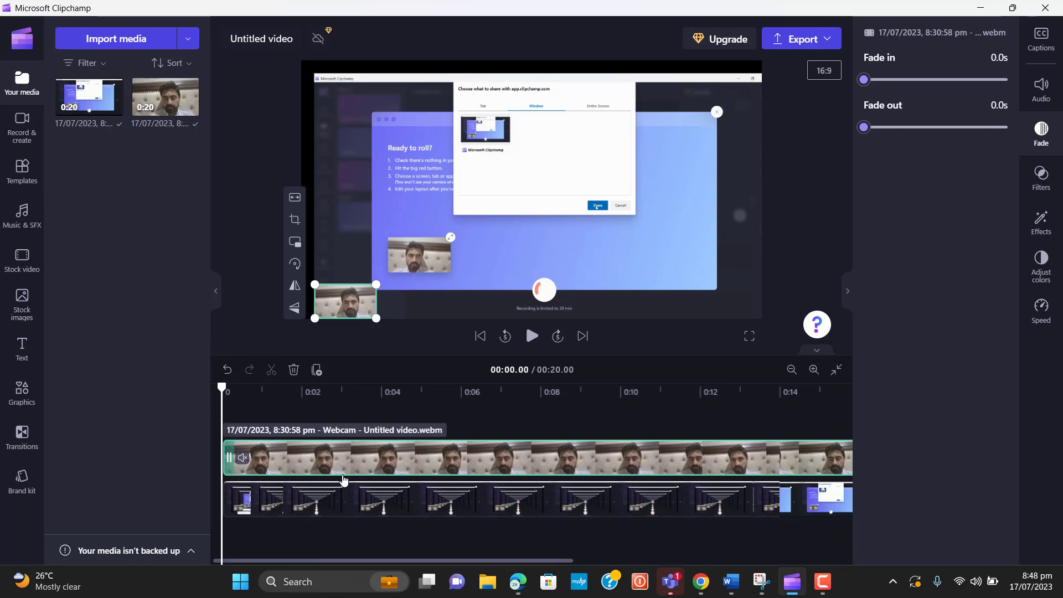
{"action": "left_click", "coordinate": [308, 498]}
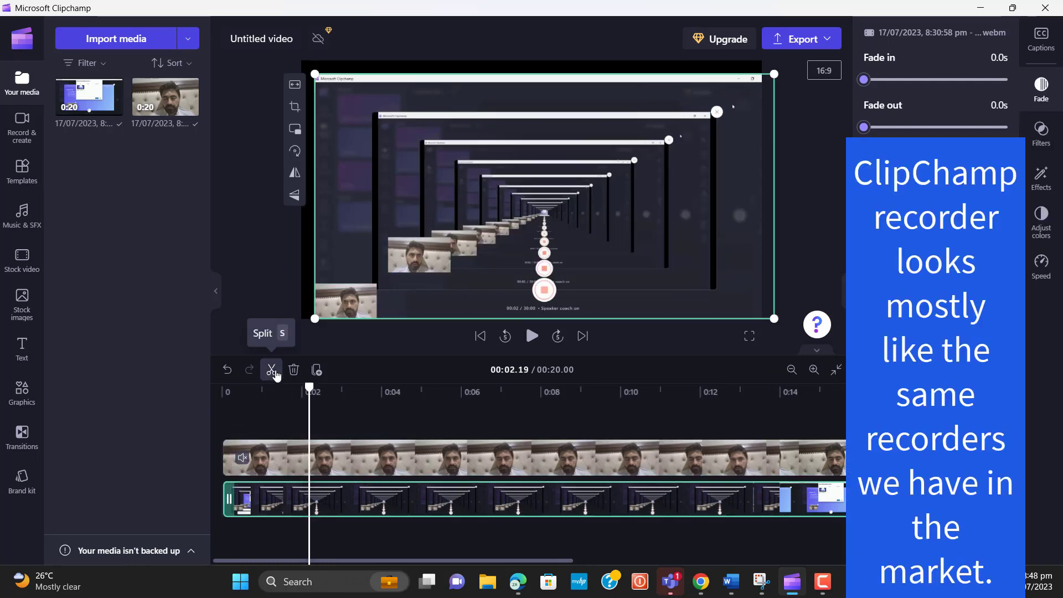
Undo a trial split at 00:02.19, then drag both clips right, leaving a roughly three-second gap
{"action": "left_click", "coordinate": [273, 370]}
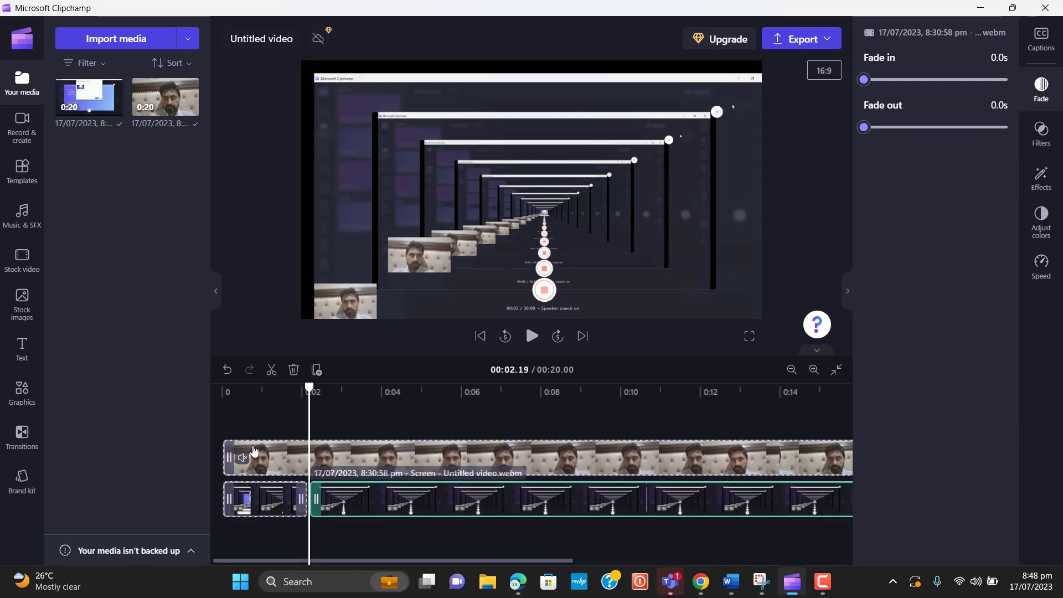
{"action": "left_click", "coordinate": [229, 372]}
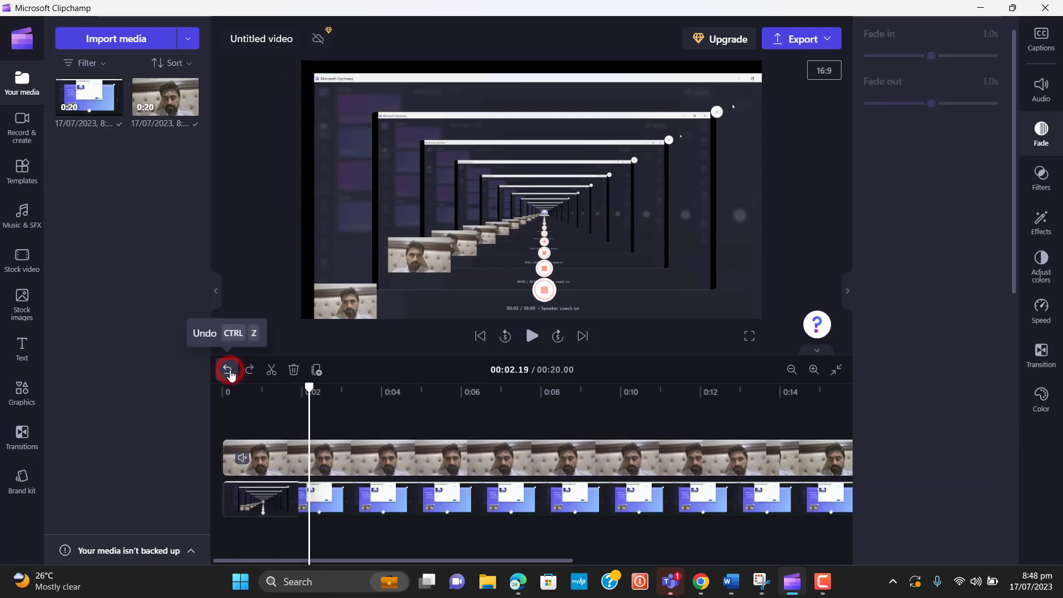
{"action": "left_click", "coordinate": [228, 369]}
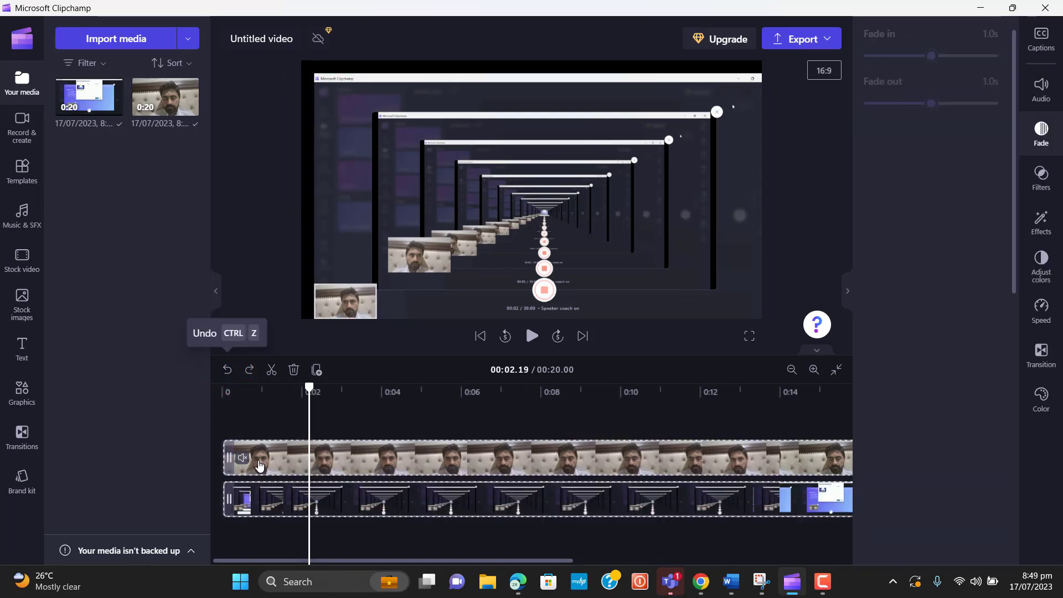
{"action": "mouse_move", "coordinate": [225, 458]}
{"action": "left_mouse_down"}
{"action": "mouse_move", "coordinate": [349, 457]}
{"action": "mouse_move", "coordinate": [351, 441]}
{"action": "mouse_move", "coordinate": [361, 444]}
{"action": "left_mouse_up"}
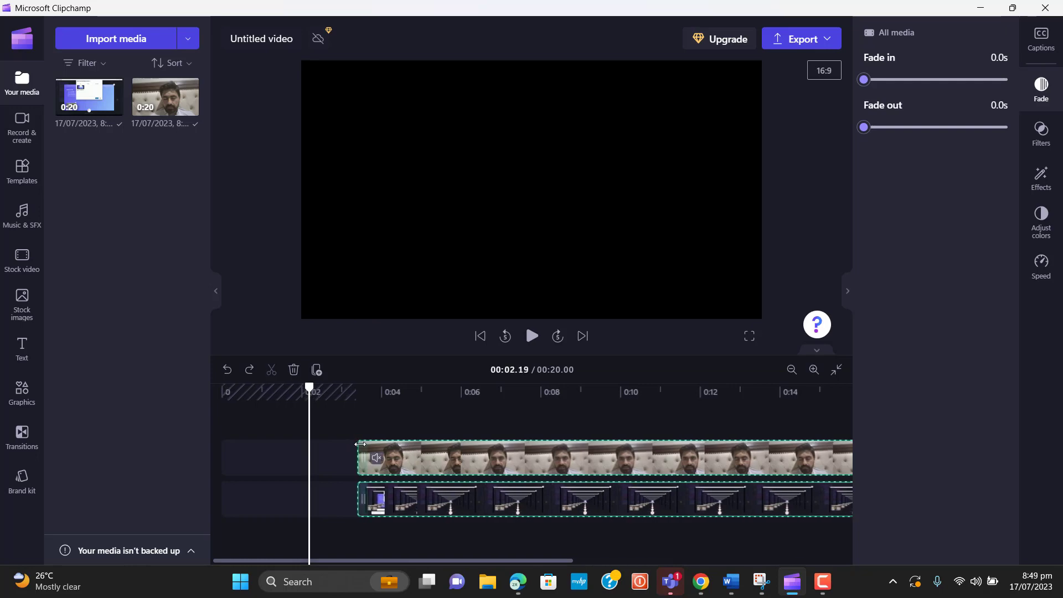
Drag both clips back to 0:00 so the video runs 16.99 seconds, with the playhead near 0:15
{"action": "left_click", "coordinate": [318, 456]}
{"action": "left_click", "coordinate": [260, 471]}
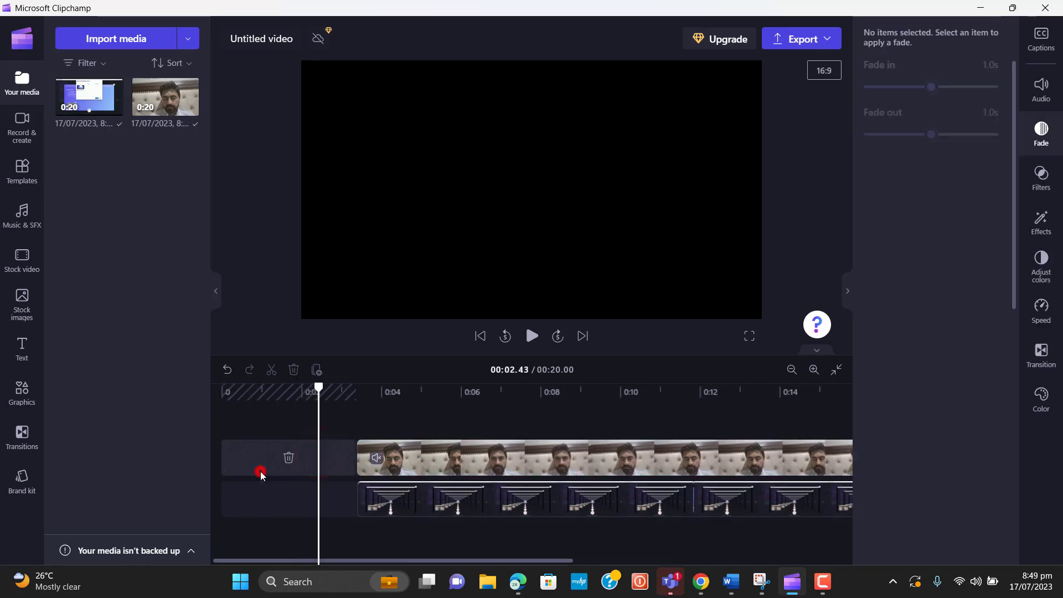
{"action": "left_click", "coordinate": [267, 502]}
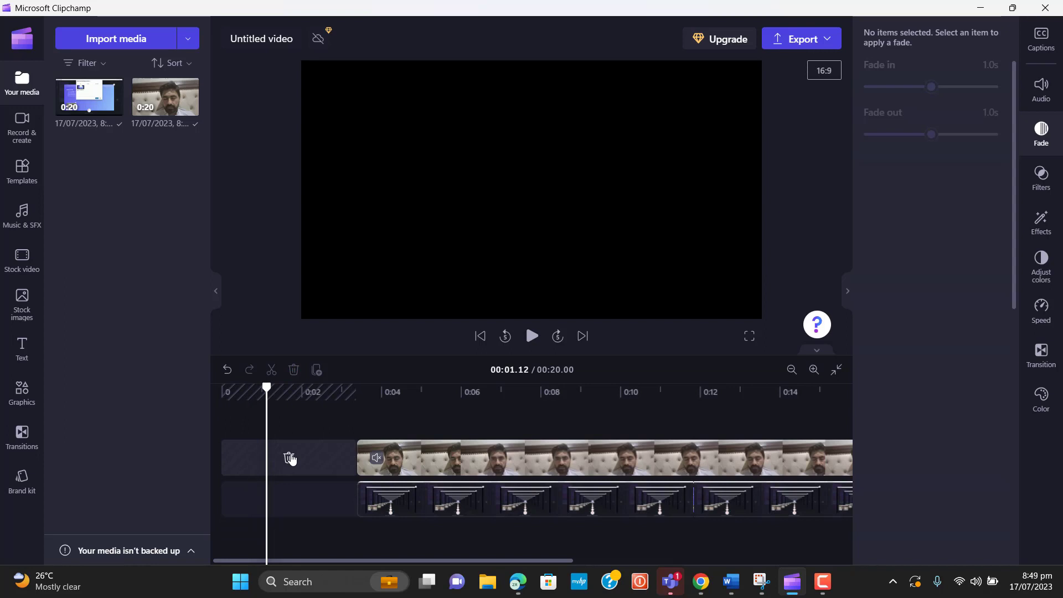
{"action": "left_click_drag", "start_coordinate": [359, 465], "coordinate": [102, 467]}
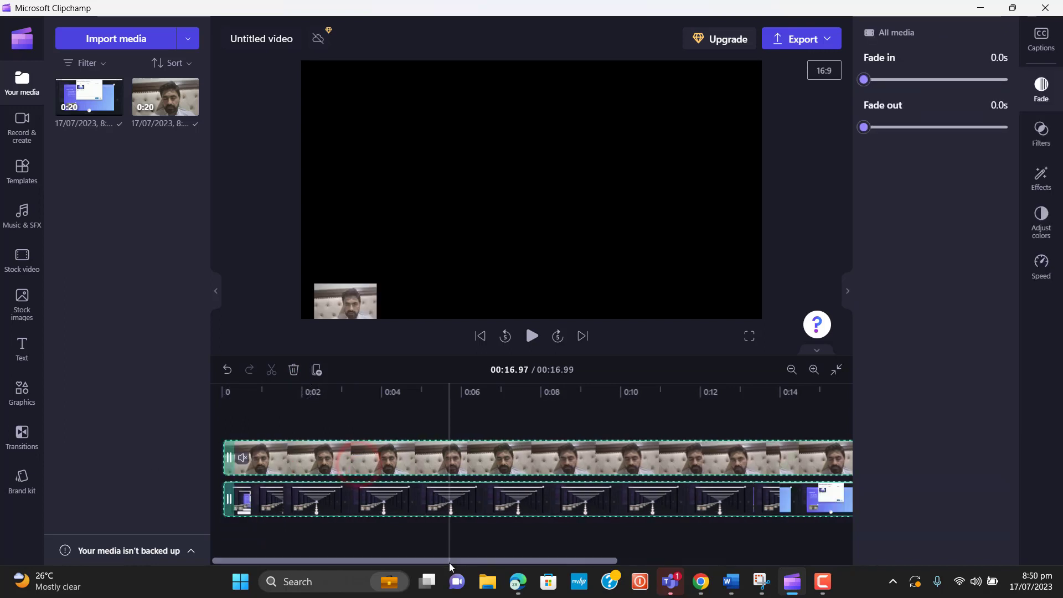
{"action": "left_click_drag", "start_coordinate": [450, 563], "coordinate": [686, 550]}
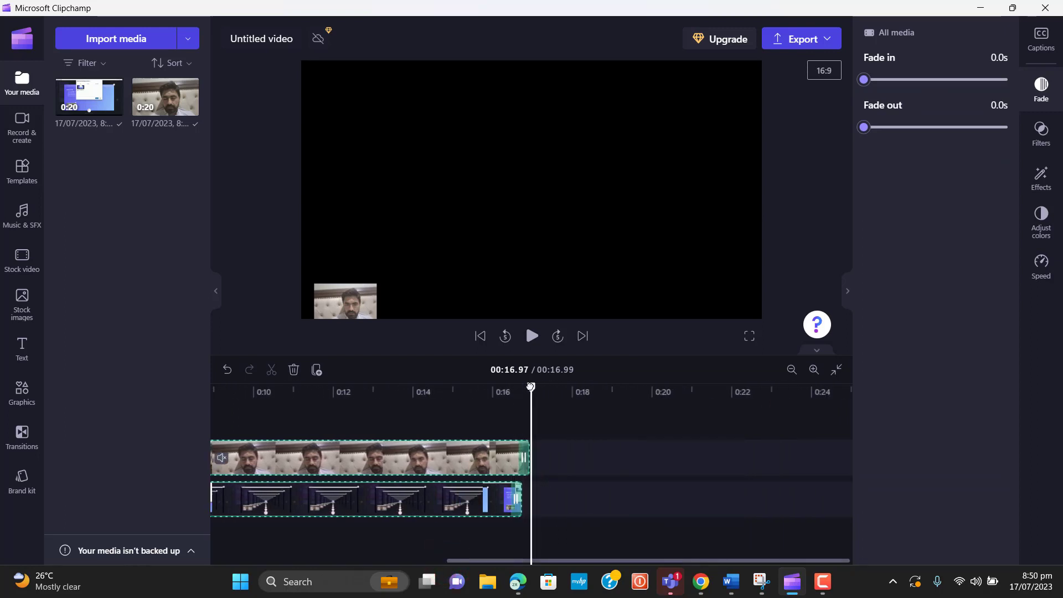
{"action": "left_click_drag", "start_coordinate": [531, 386], "coordinate": [449, 394]}
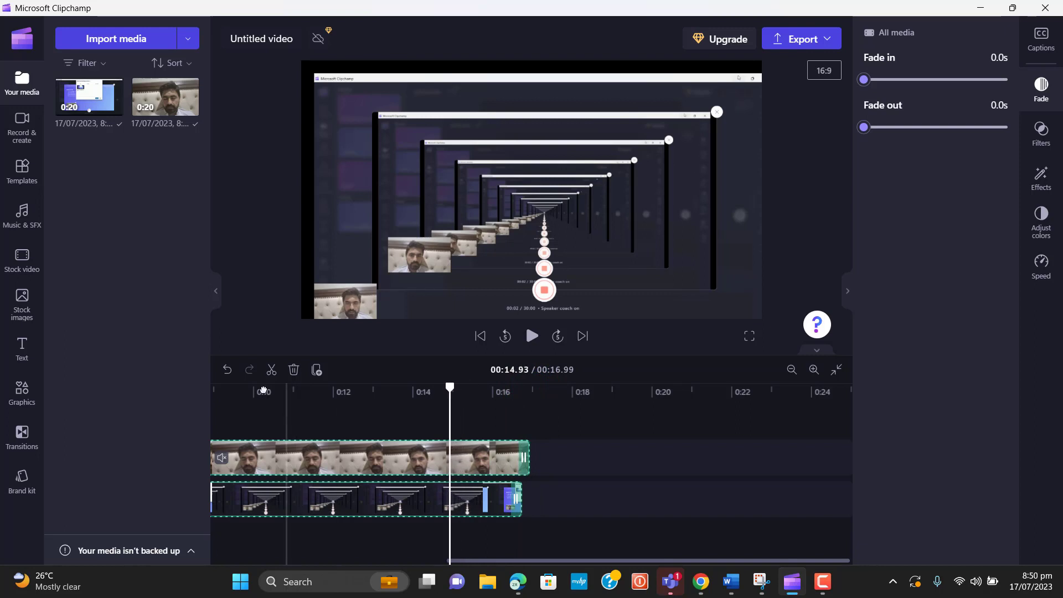
Split both clips at 00:14.93, delete the tail sections, then undo to restore them
{"action": "left_click", "coordinate": [272, 370]}
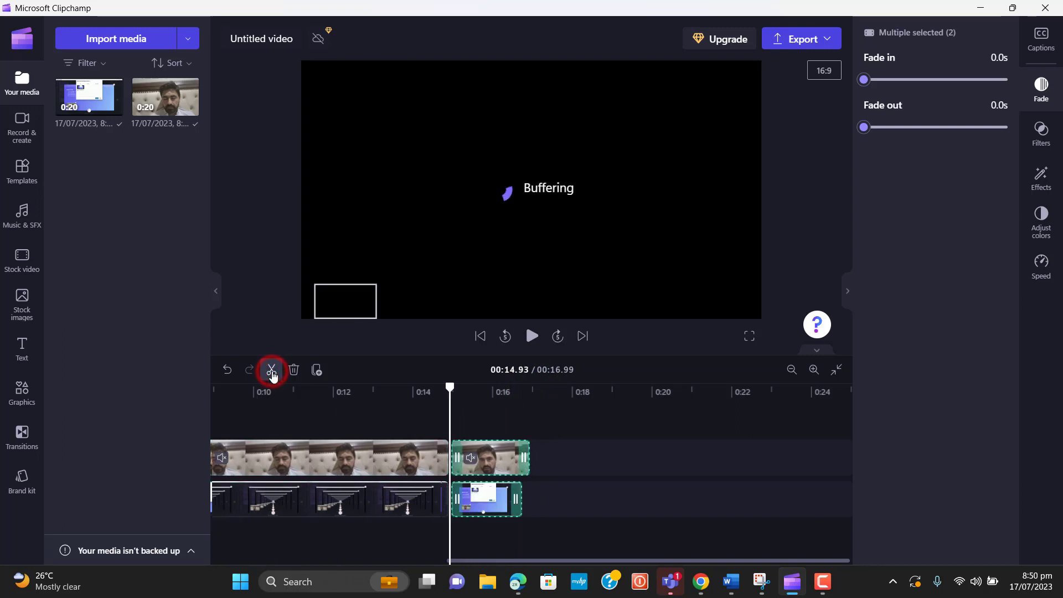
{"action": "left_click_drag", "start_coordinate": [450, 386], "coordinate": [481, 387]}
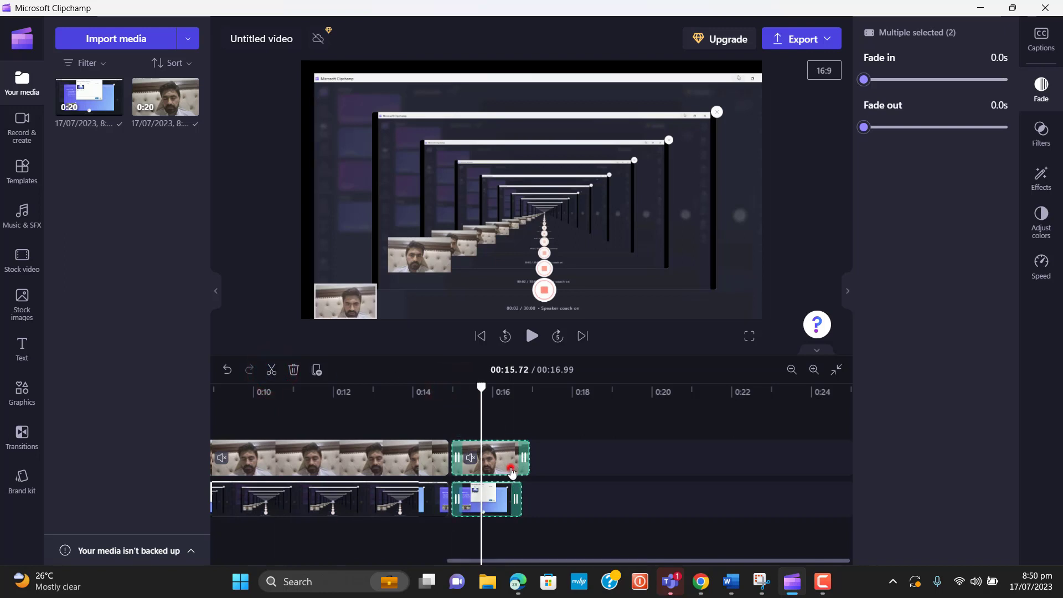
{"action": "left_click", "coordinate": [294, 369]}
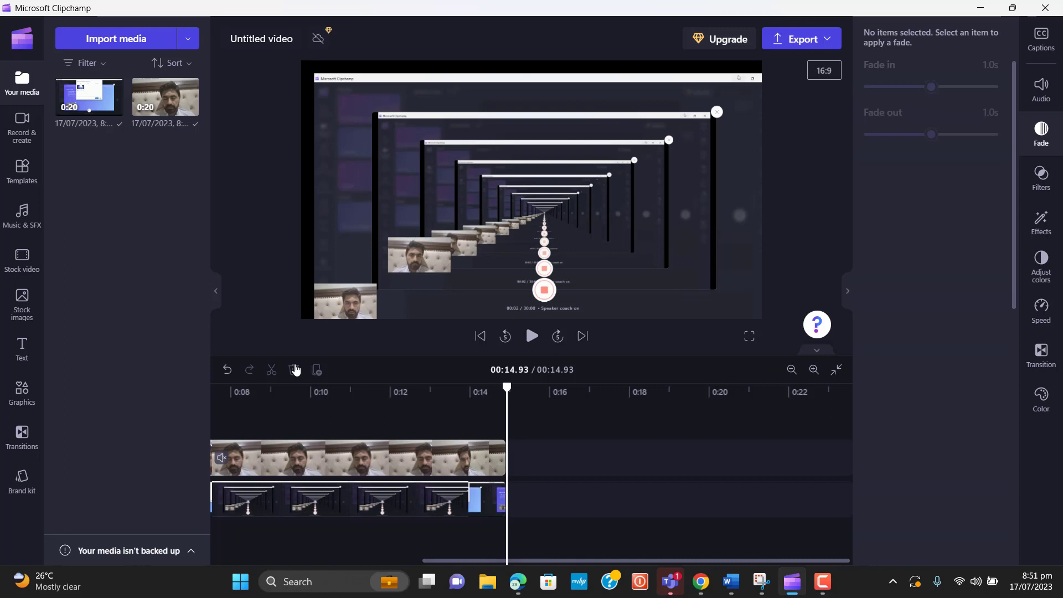
{"action": "left_click", "coordinate": [226, 370]}
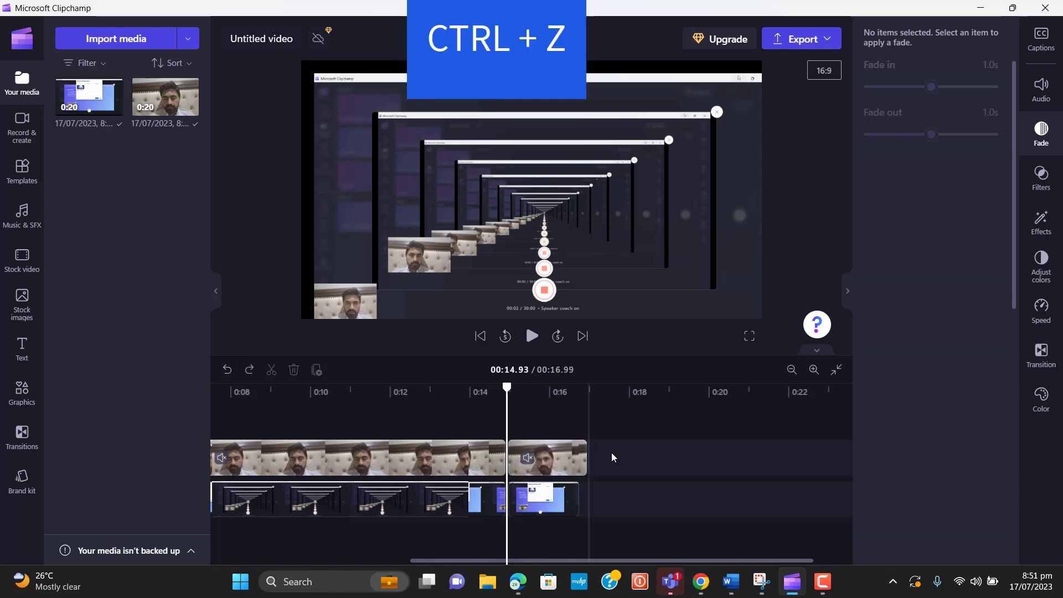
Minimize and restore the editor window, then move the playhead to 00:11.50
{"action": "left_click", "coordinate": [978, 8]}
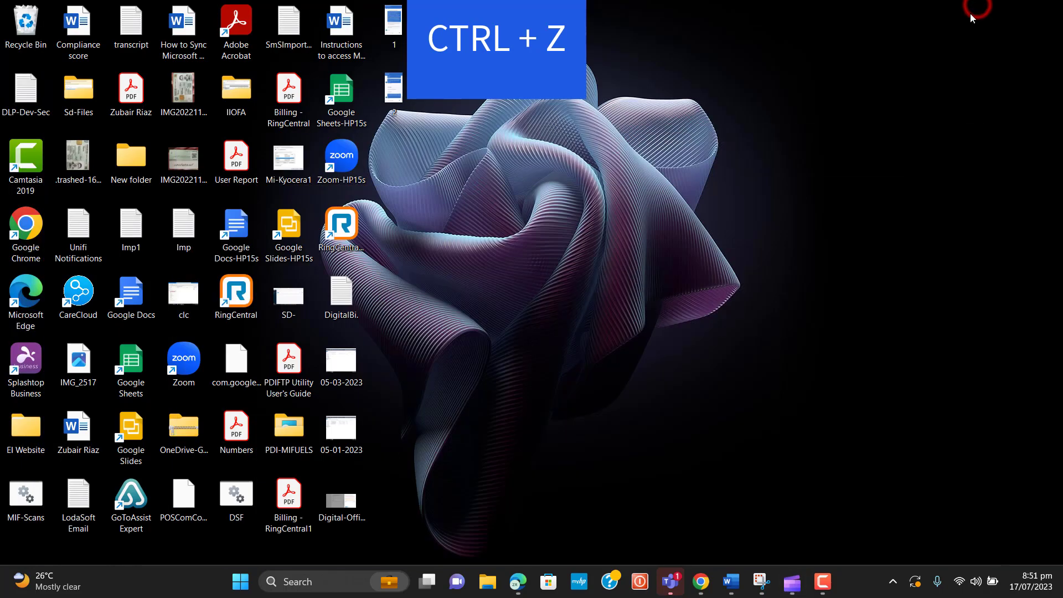
{"action": "left_click", "coordinate": [792, 582]}
{"action": "left_click_drag", "start_coordinate": [507, 388], "coordinate": [370, 413]}
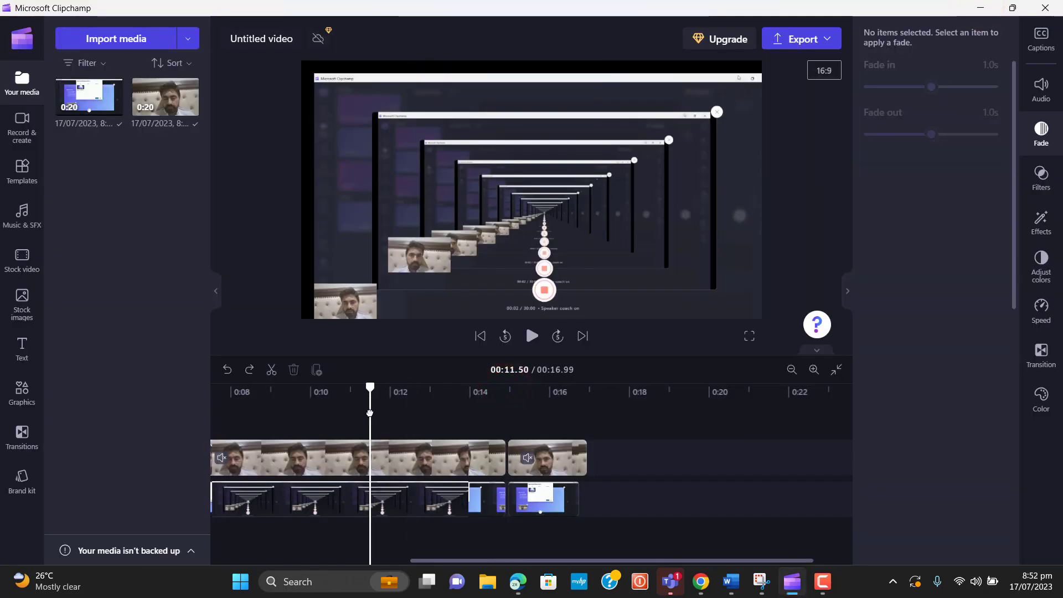
Split both clips at 00:11.50 and shrink the middle screen-recording section from its corner
{"action": "left_click", "coordinate": [271, 369]}
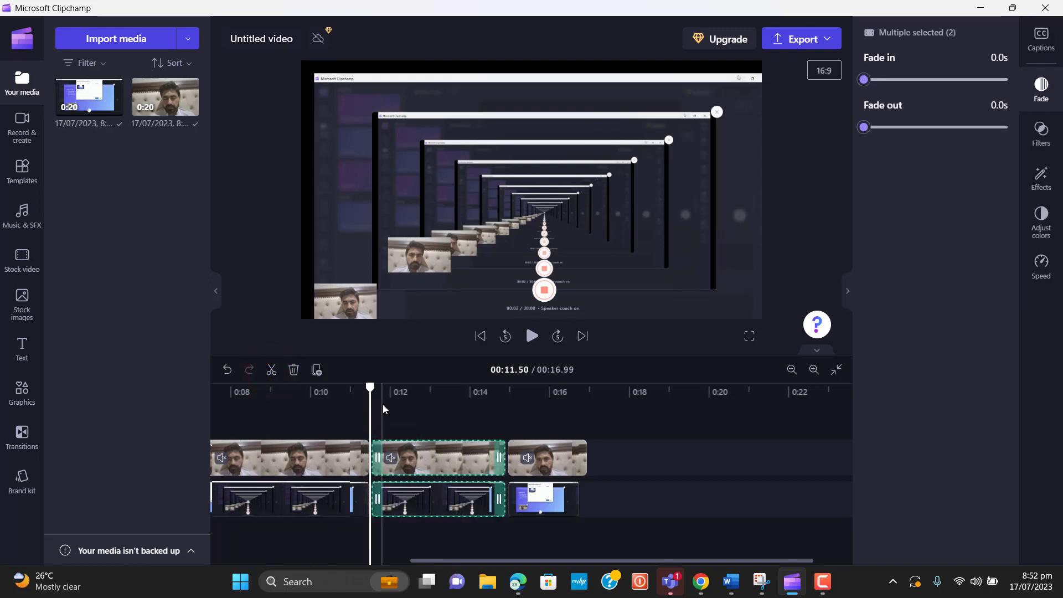
{"action": "left_click", "coordinate": [371, 389]}
{"action": "left_click_drag", "start_coordinate": [761, 75], "coordinate": [707, 119]}
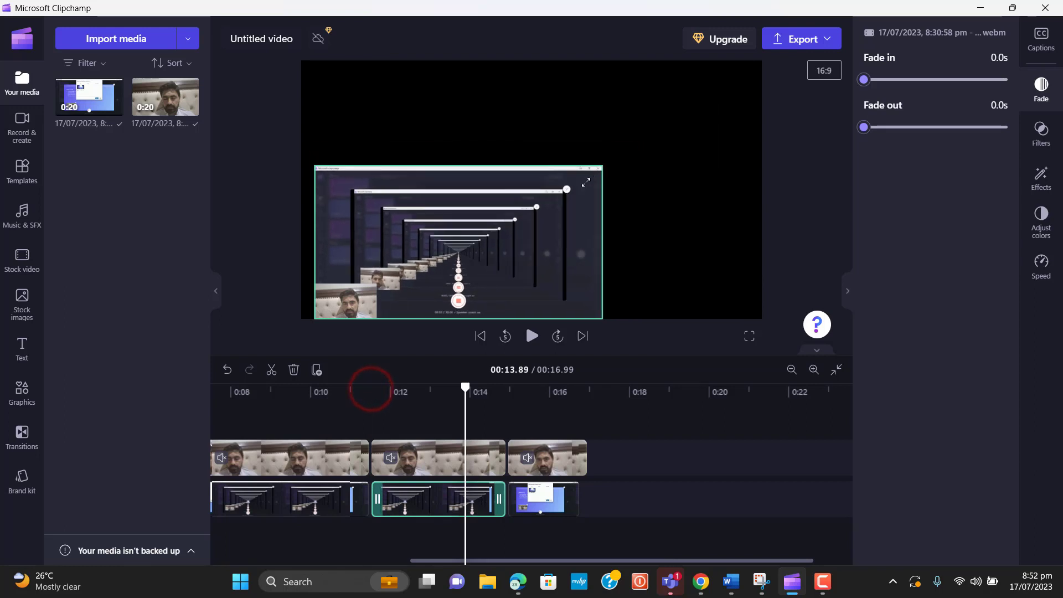
Enlarge the middle section's webcam inset to fill most of the frame
{"action": "left_click", "coordinate": [373, 293]}
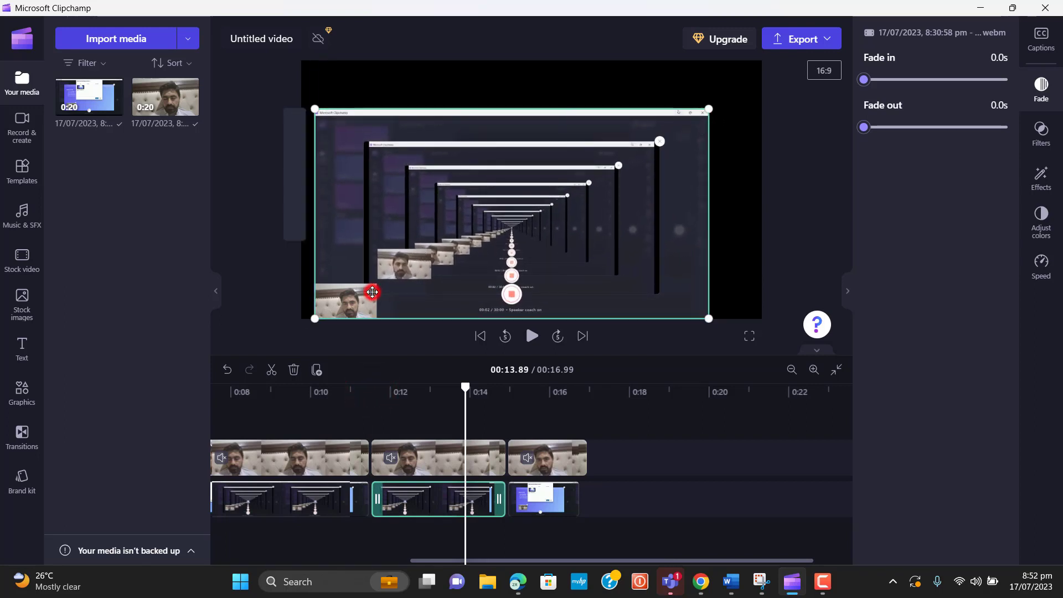
{"action": "left_click", "coordinate": [356, 300]}
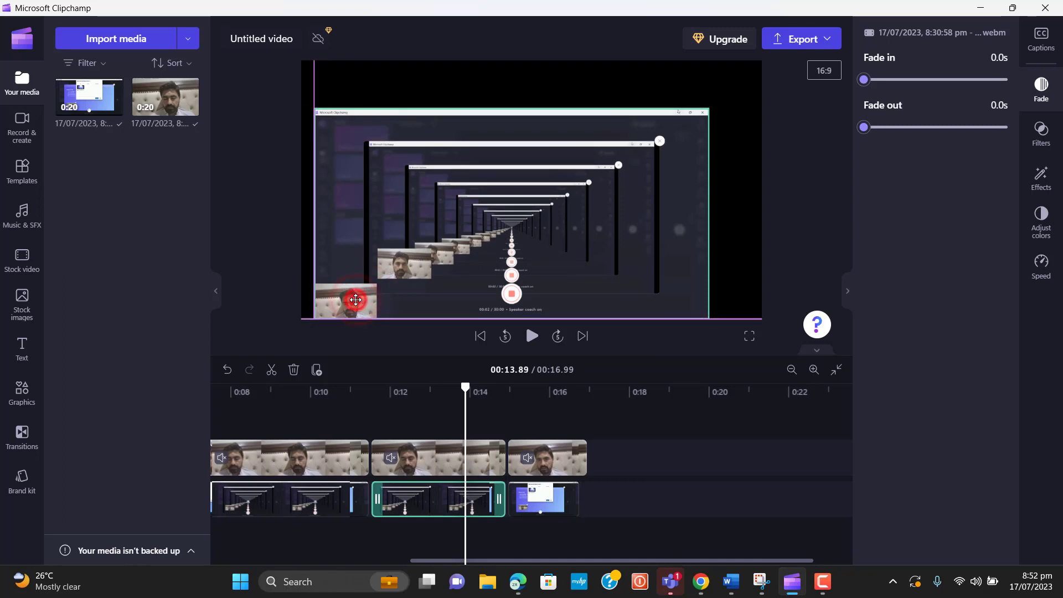
{"action": "left_click", "coordinate": [355, 301]}
{"action": "left_click_drag", "start_coordinate": [377, 285], "coordinate": [720, 89]}
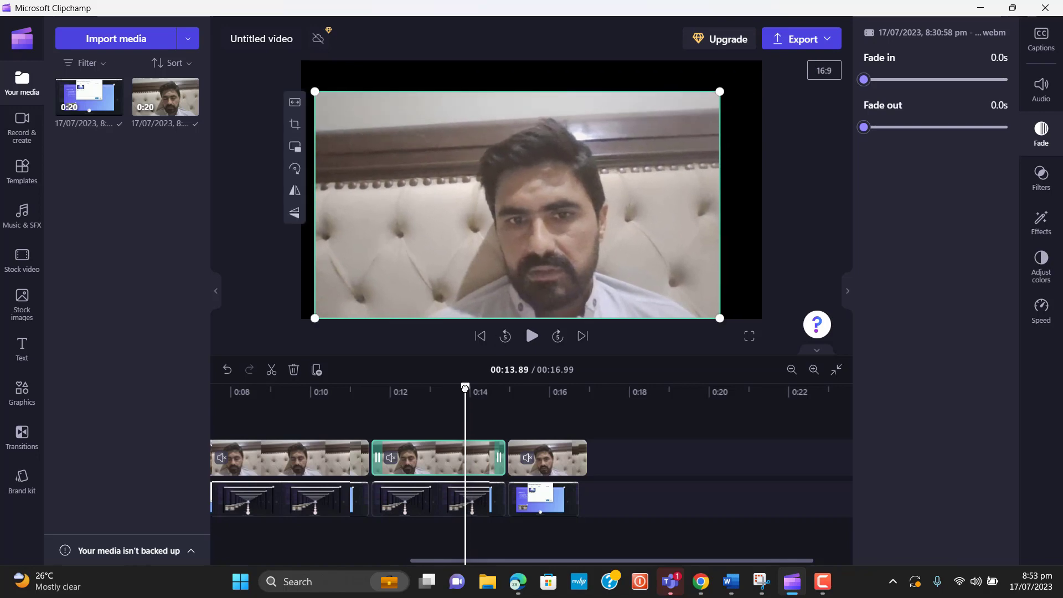
{"action": "left_click", "coordinate": [325, 408]}
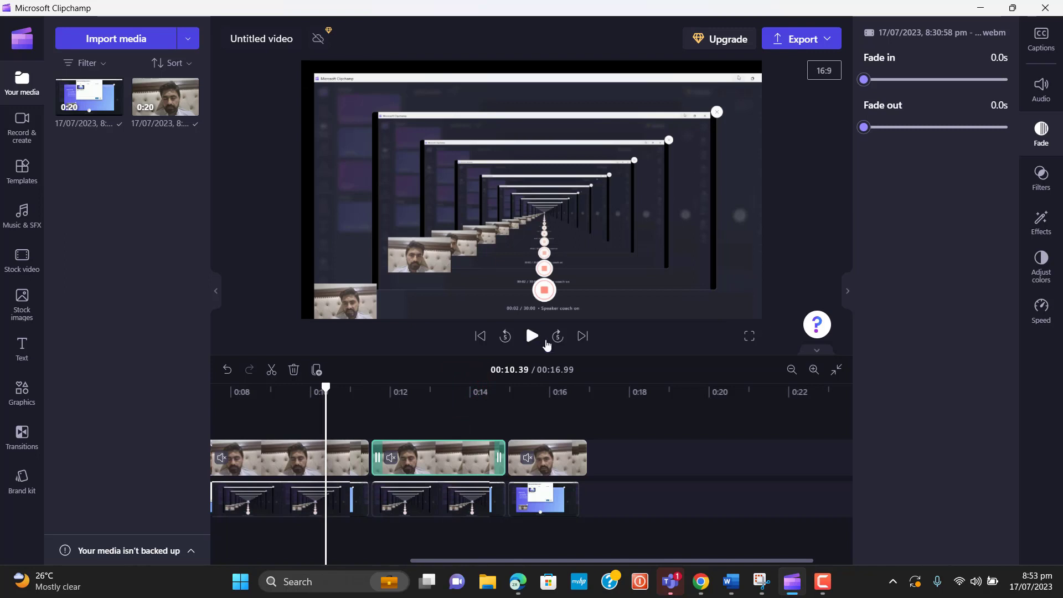
{"action": "left_click", "coordinate": [532, 336]}
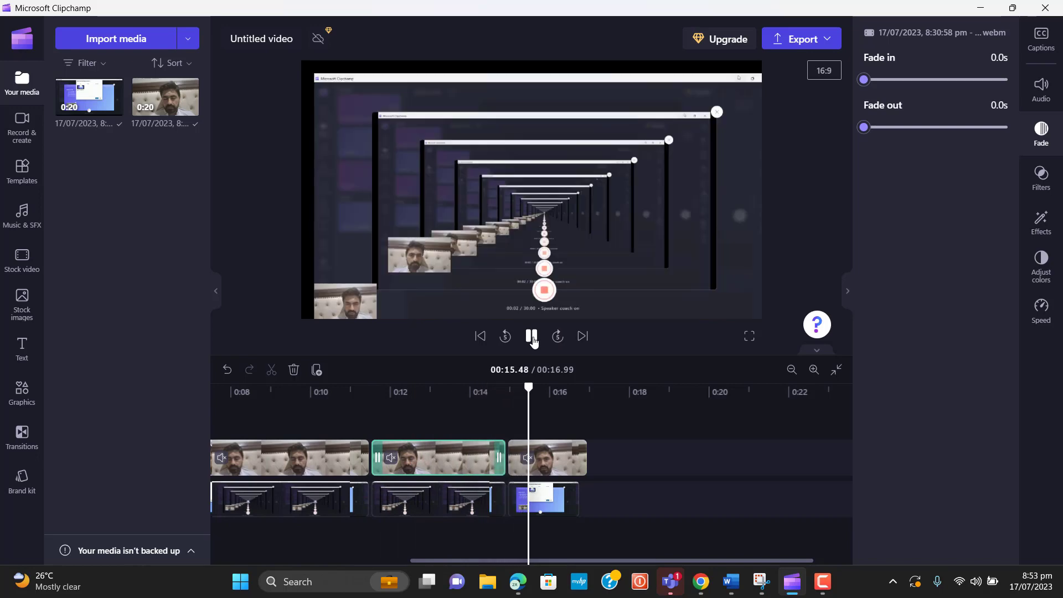
{"action": "left_click", "coordinate": [532, 336]}
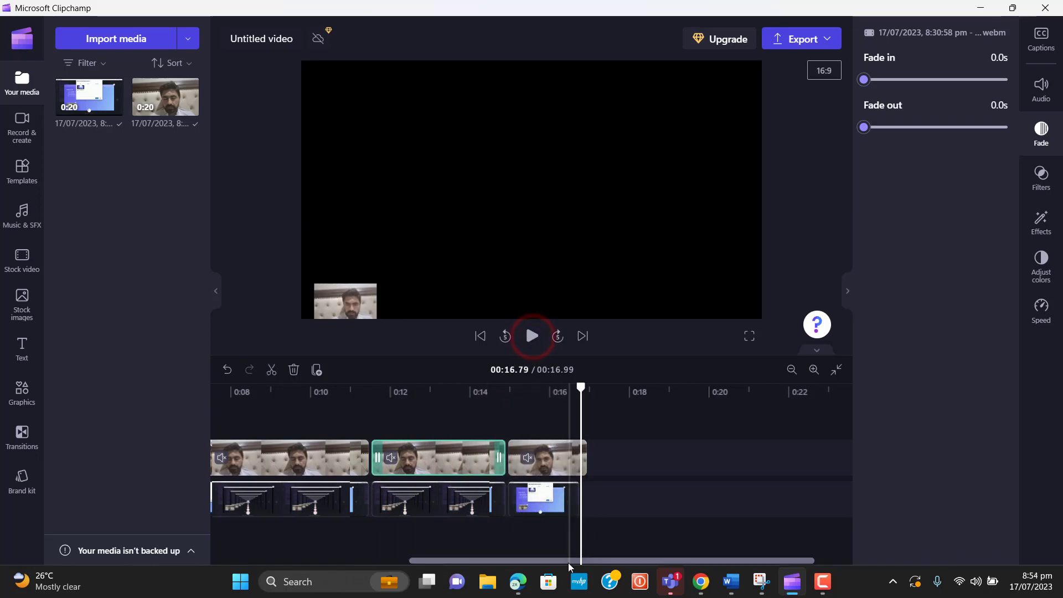
{"action": "left_click", "coordinate": [471, 496]}
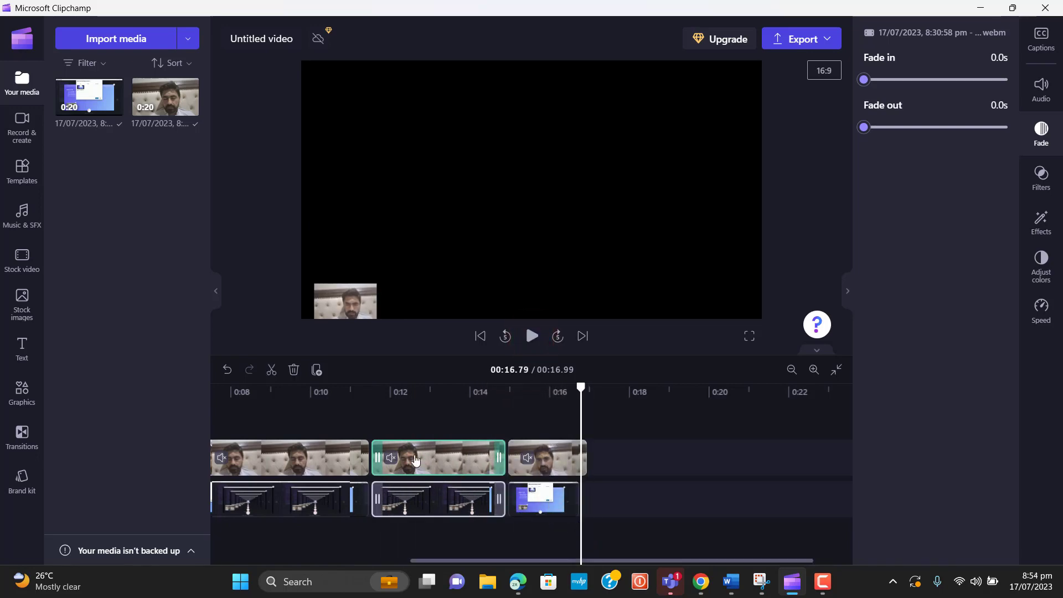
{"action": "left_click", "coordinate": [340, 477]}
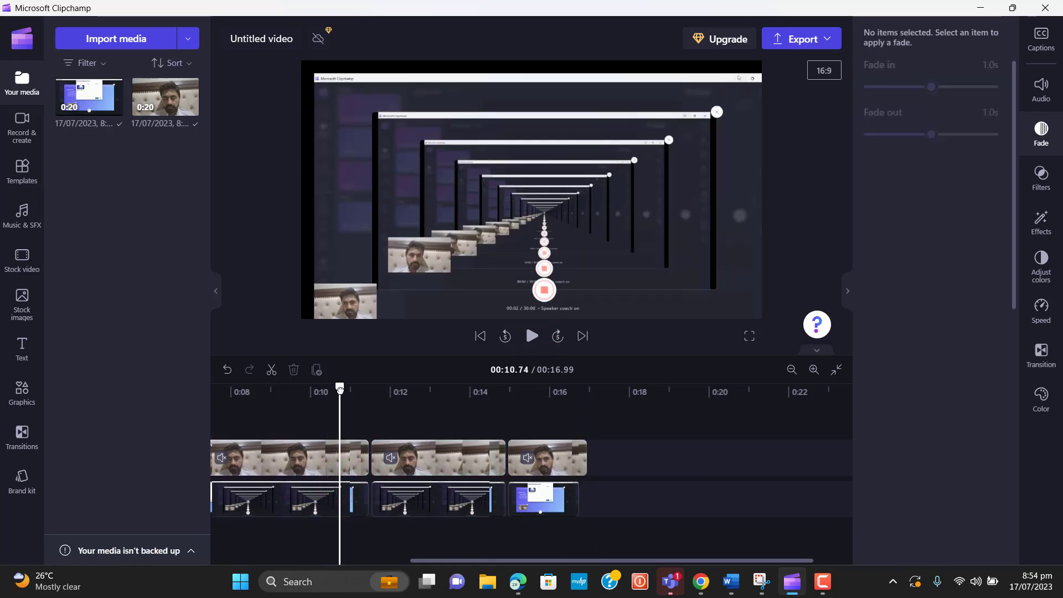
{"action": "left_click_drag", "start_coordinate": [340, 388], "coordinate": [532, 395]}
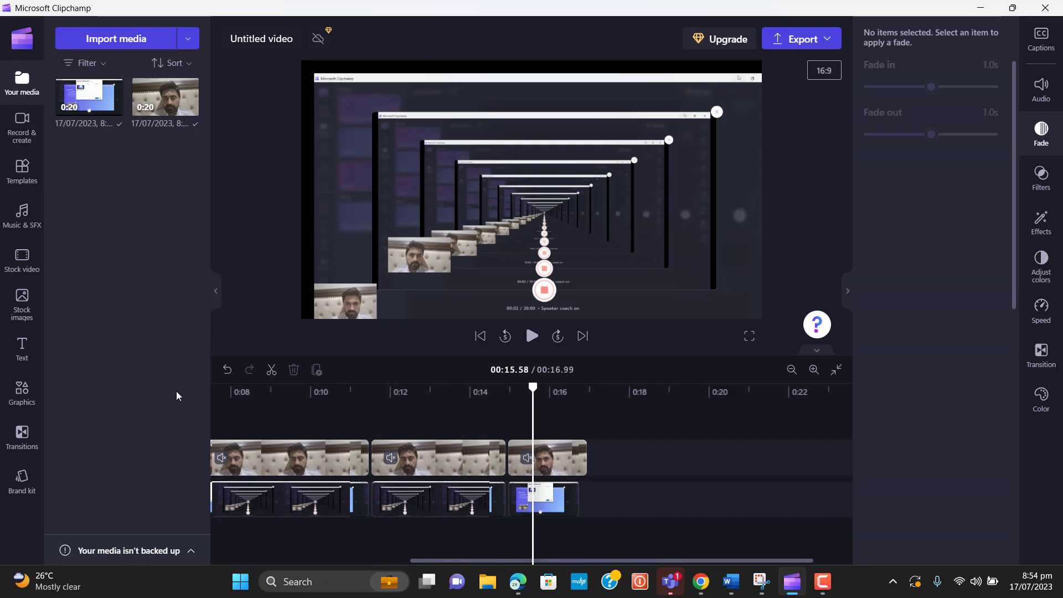
Place a Fade through black transition between the first two webcam clips
{"action": "left_click", "coordinate": [26, 443]}
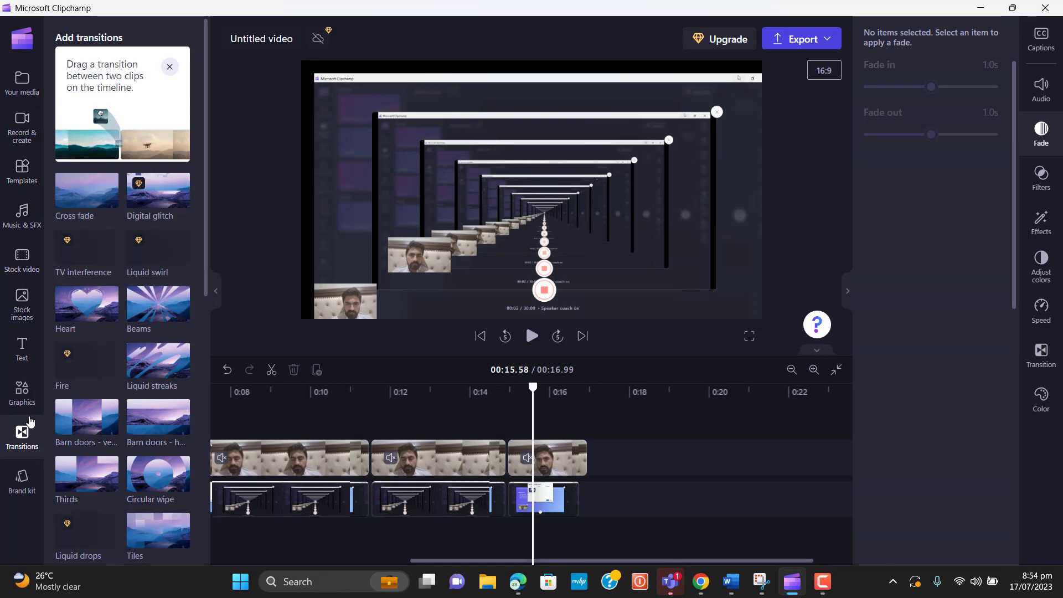
{"action": "left_click", "coordinate": [25, 439]}
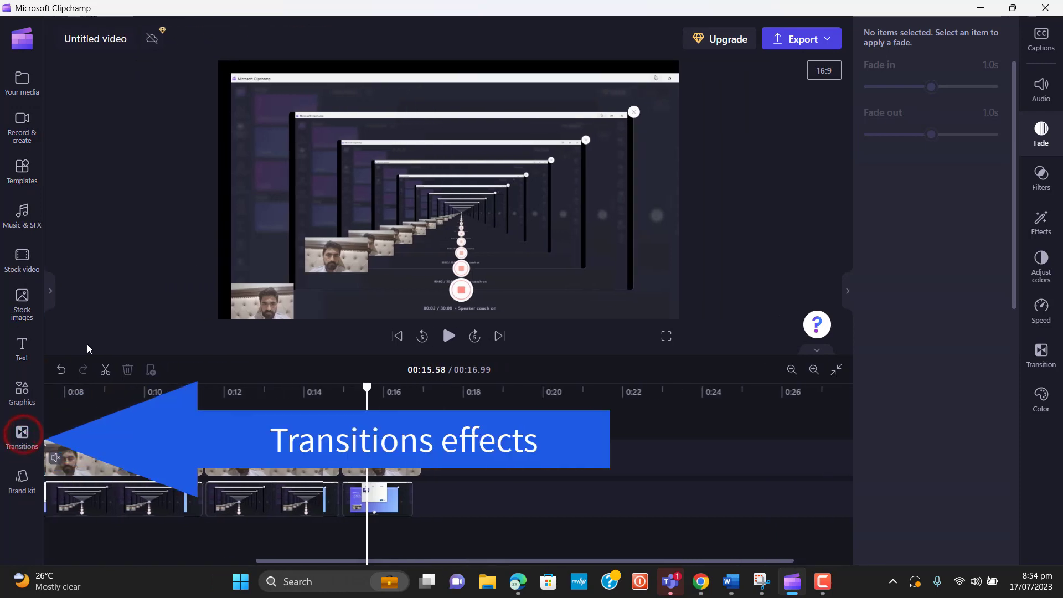
{"action": "left_click", "coordinate": [25, 440]}
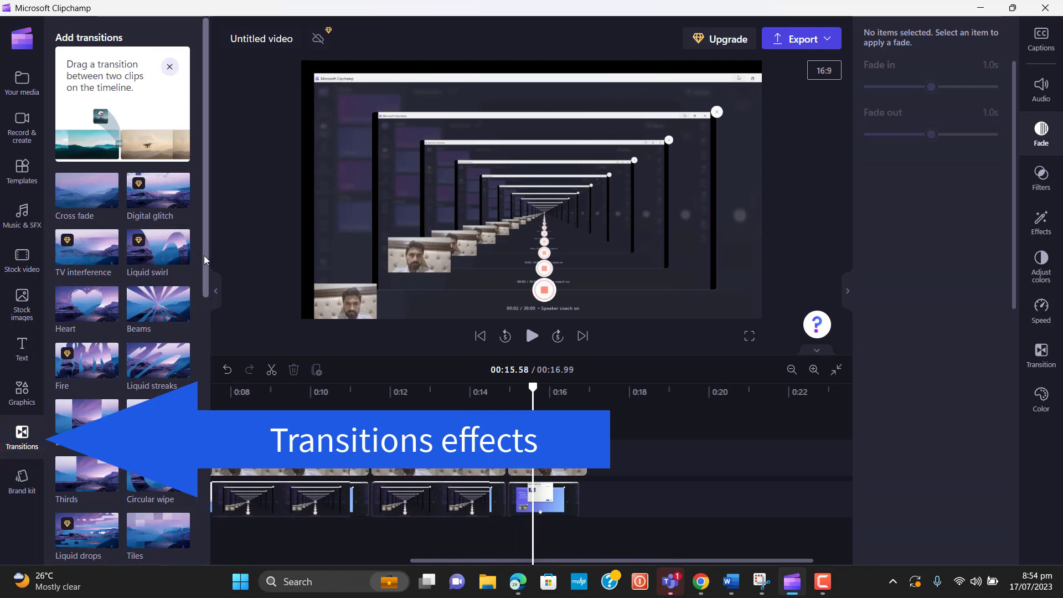
{"action": "left_click_drag", "start_coordinate": [206, 259], "coordinate": [194, 564]}
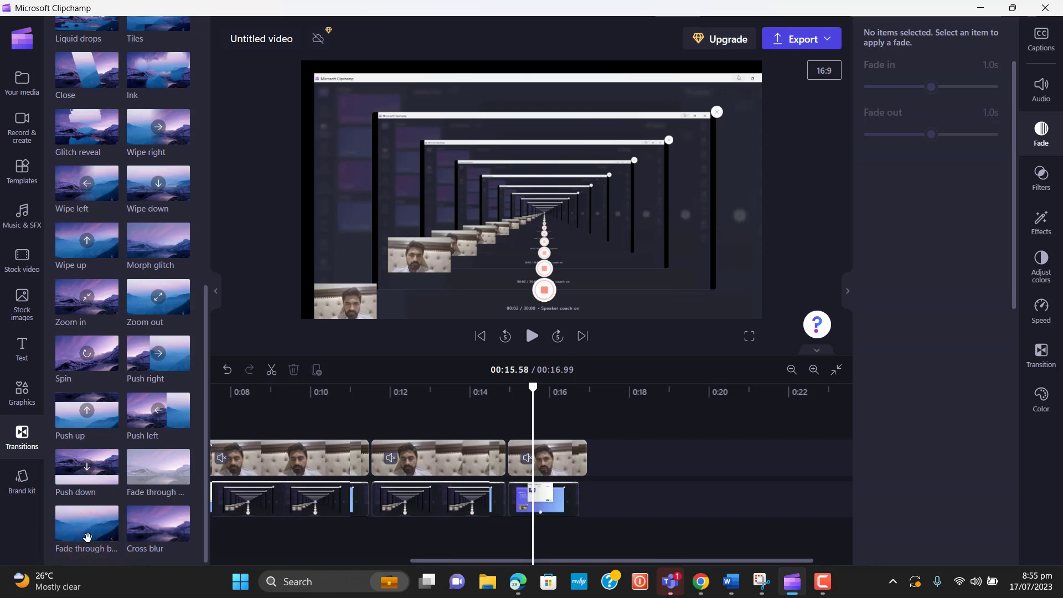
{"action": "left_click_drag", "start_coordinate": [83, 530], "coordinate": [461, 464]}
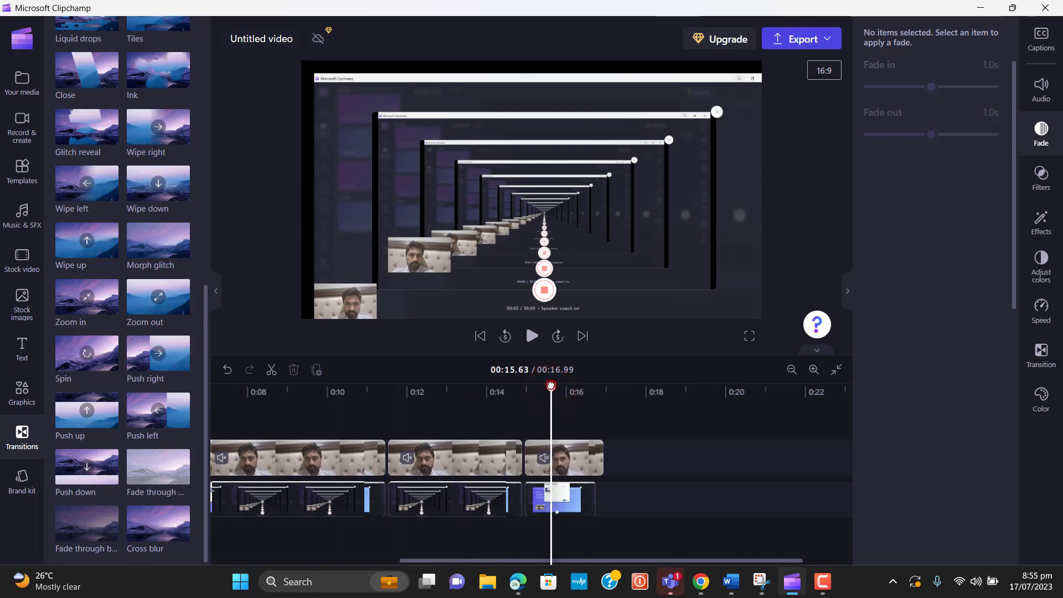
Play from just before the transition to preview the 1-second fade through black
{"action": "left_click_drag", "start_coordinate": [550, 386], "coordinate": [315, 392]}
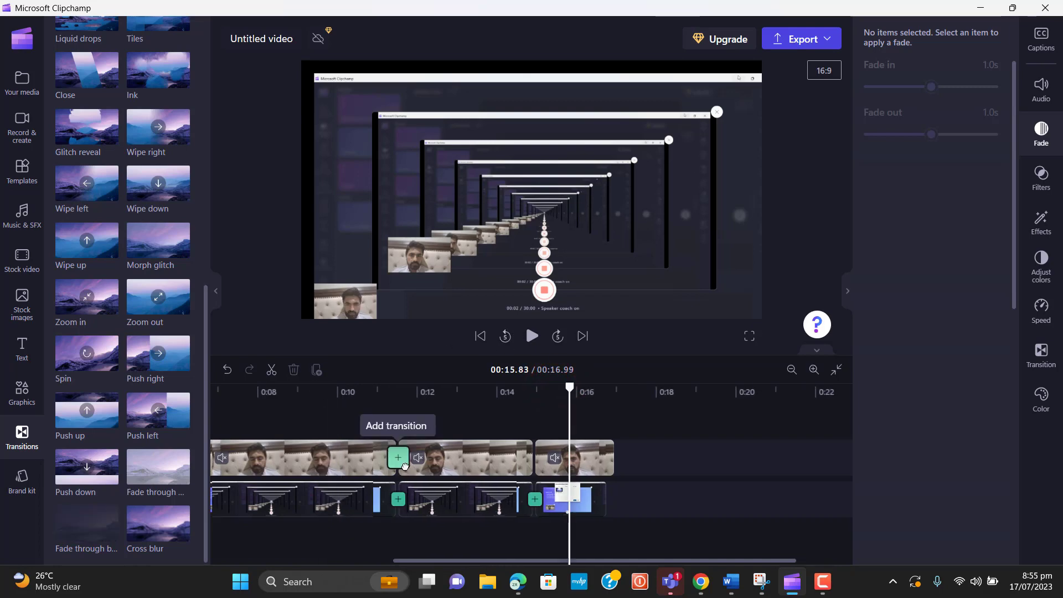
{"action": "left_click", "coordinate": [403, 463]}
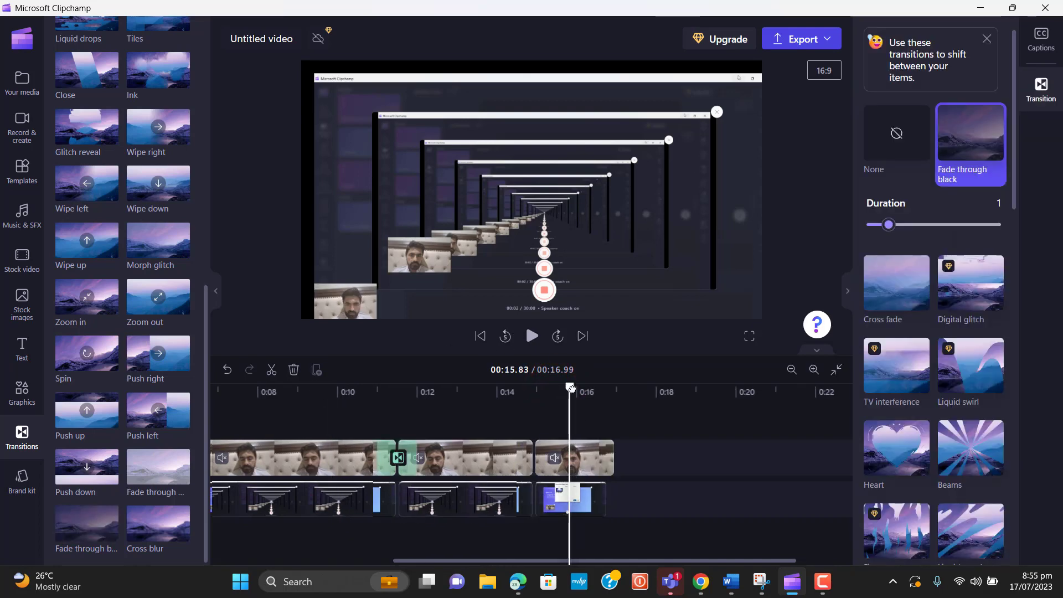
{"action": "left_click_drag", "start_coordinate": [571, 389], "coordinate": [269, 422]}
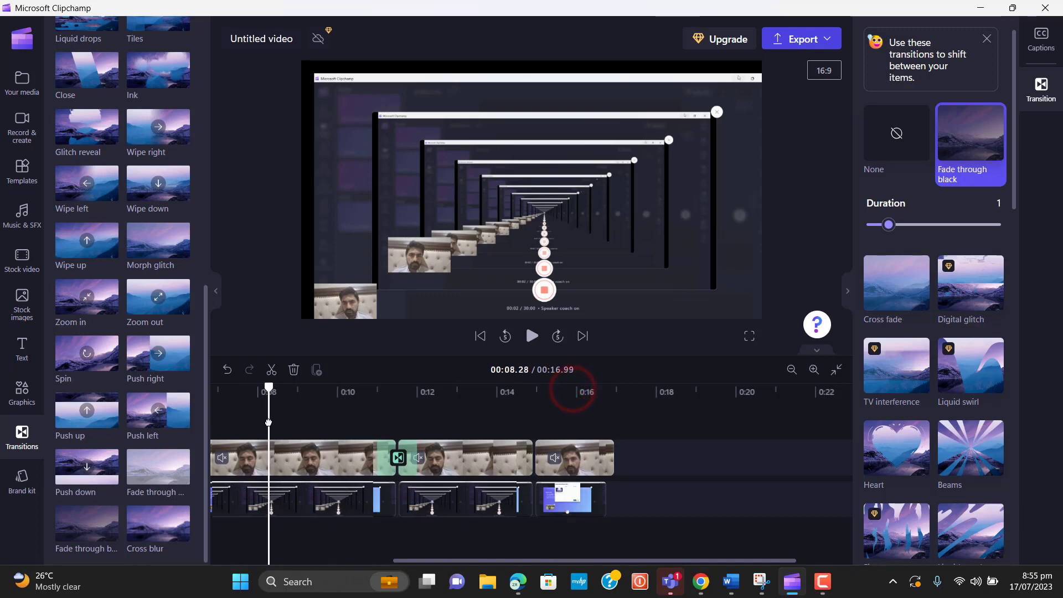
{"action": "left_click", "coordinate": [533, 336]}
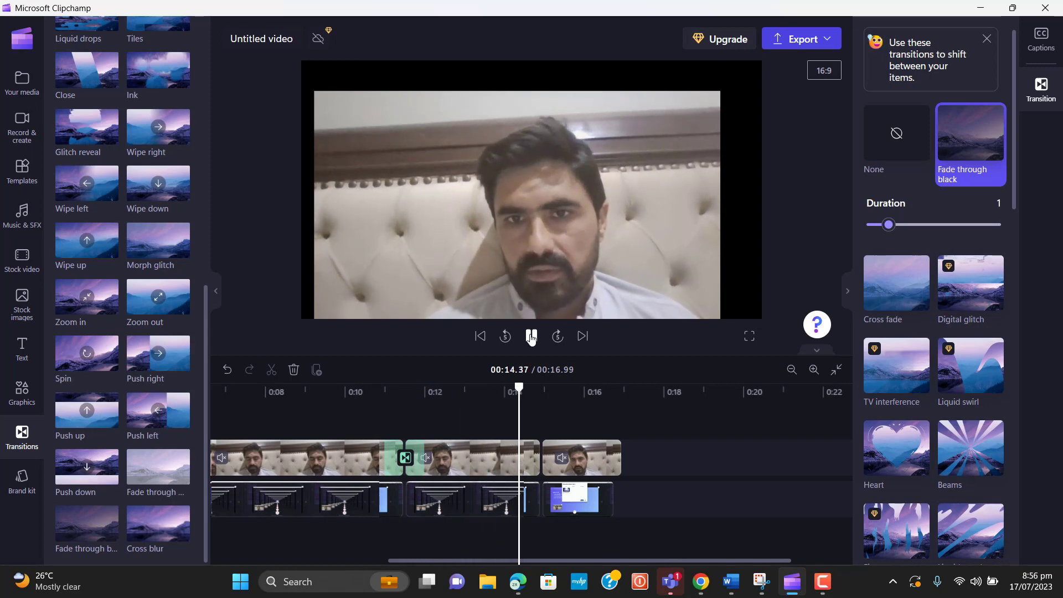
{"action": "left_click", "coordinate": [531, 336]}
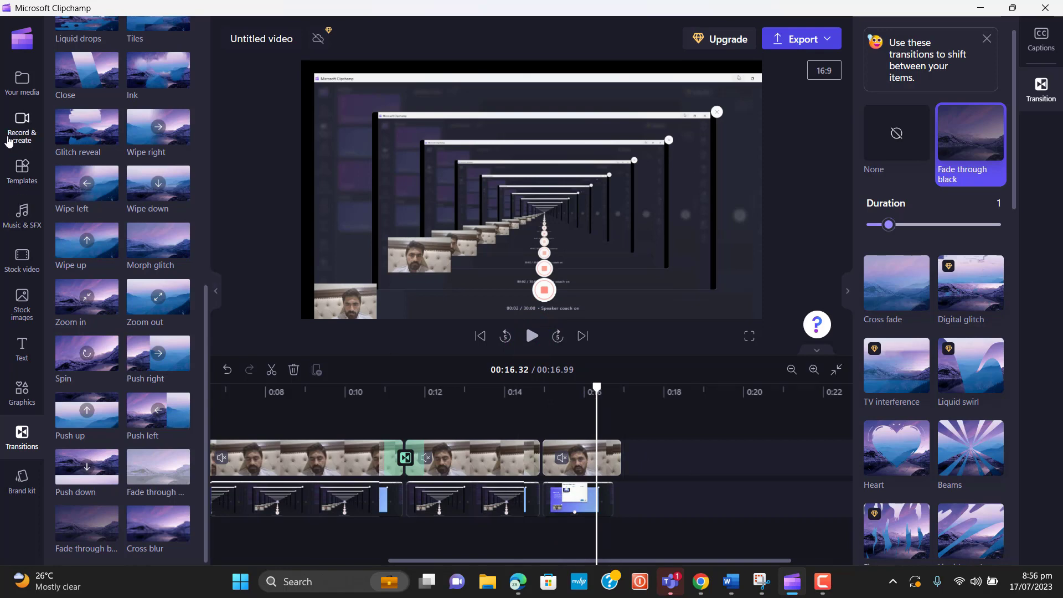
Add the blue Circular title on its own track, spanning roughly 11.5 to 14.9 seconds
{"action": "left_click", "coordinate": [30, 343]}
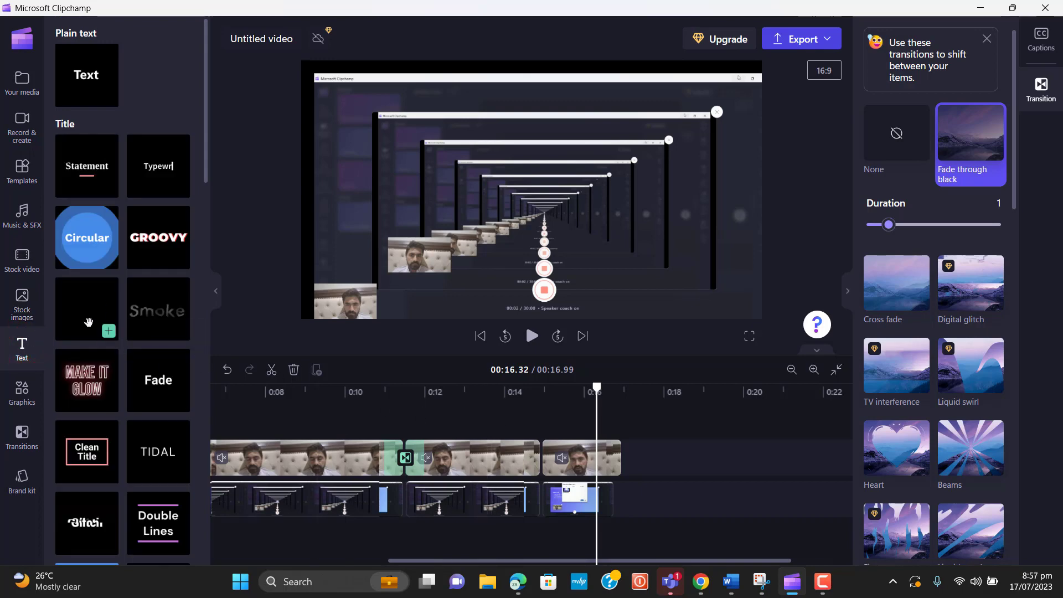
{"action": "left_click_drag", "start_coordinate": [87, 238], "coordinate": [545, 416]}
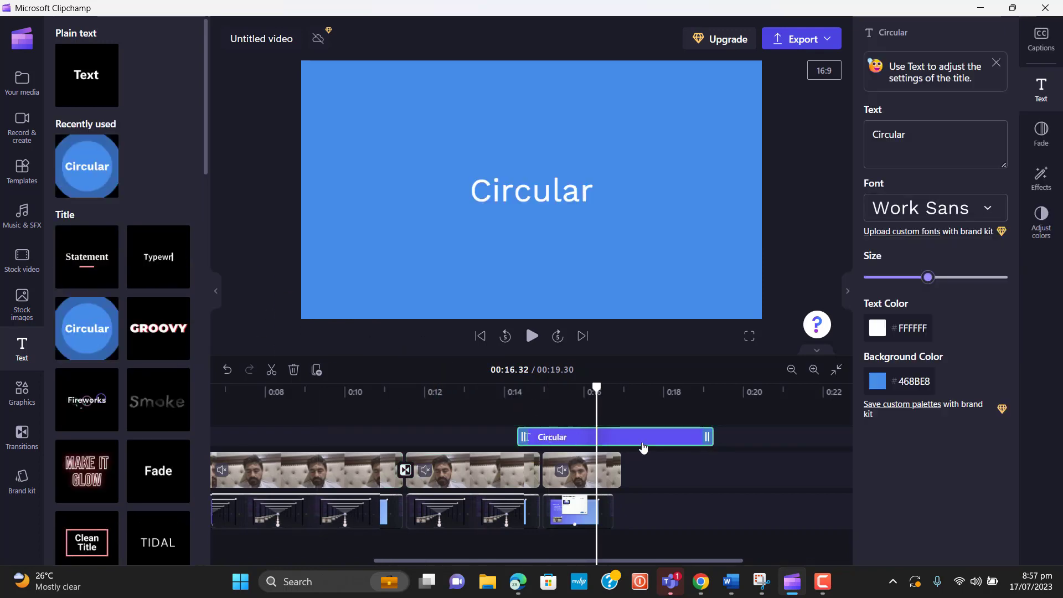
{"action": "left_click_drag", "start_coordinate": [628, 436], "coordinate": [610, 437]}
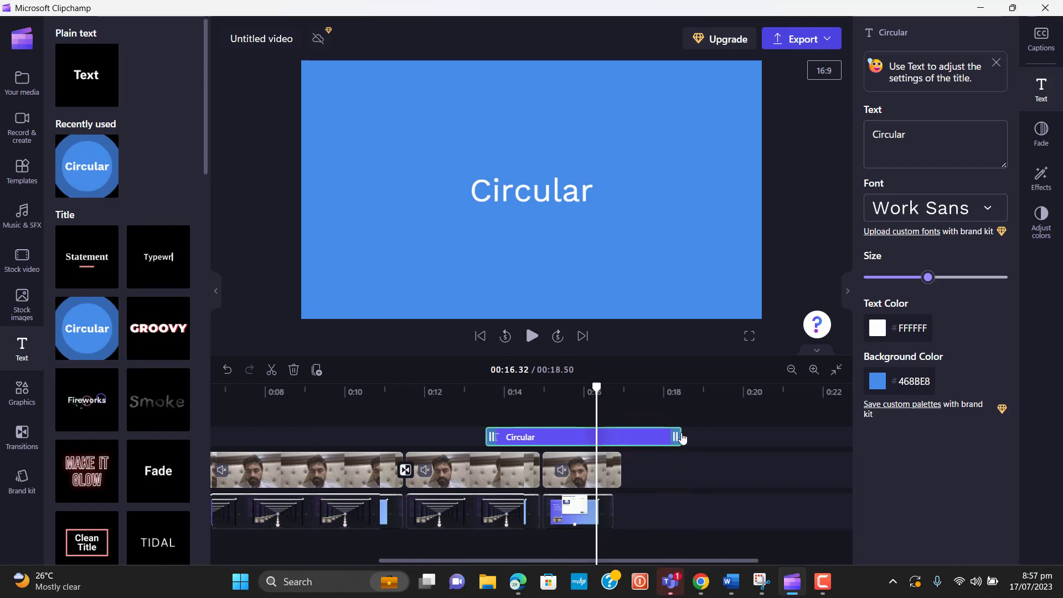
{"action": "left_click_drag", "start_coordinate": [682, 438], "coordinate": [410, 439]}
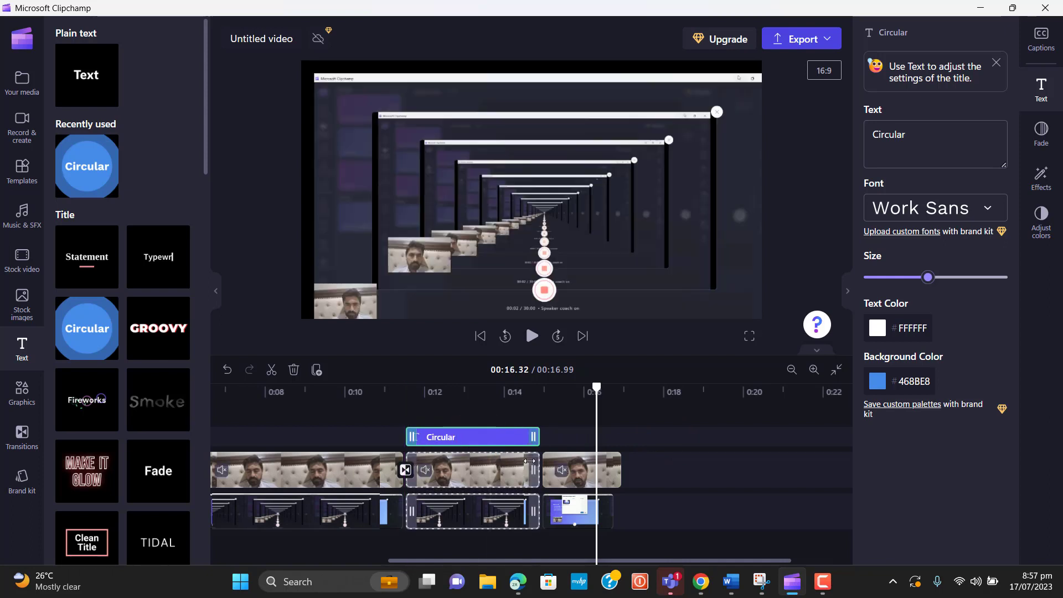
Play from about 11 seconds to check the Circular title through to the end
{"action": "left_click", "coordinate": [460, 438]}
{"action": "left_click", "coordinate": [439, 438]}
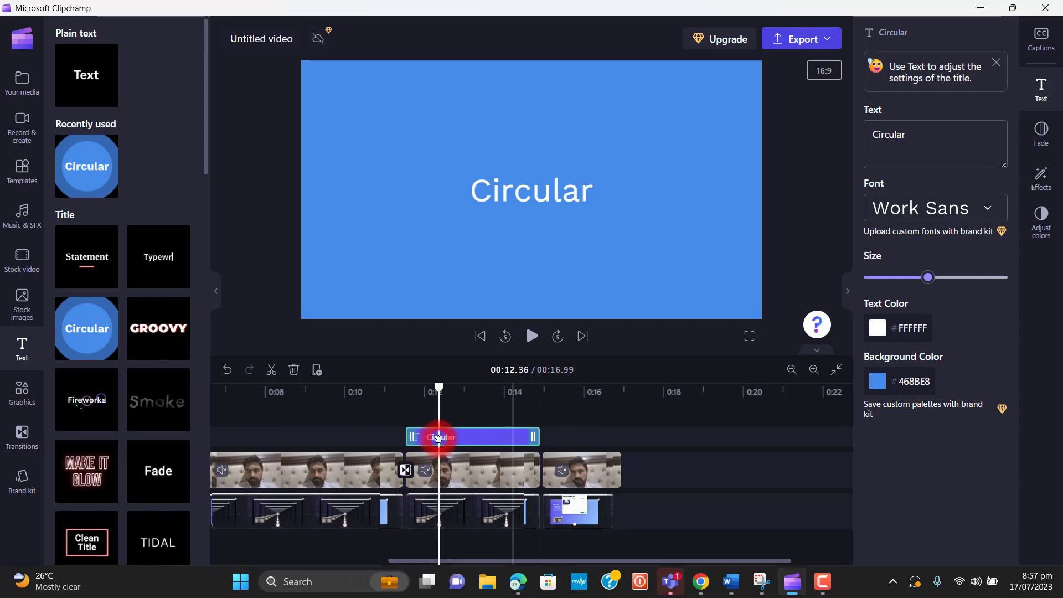
{"action": "left_click_drag", "start_coordinate": [438, 386], "coordinate": [385, 390]}
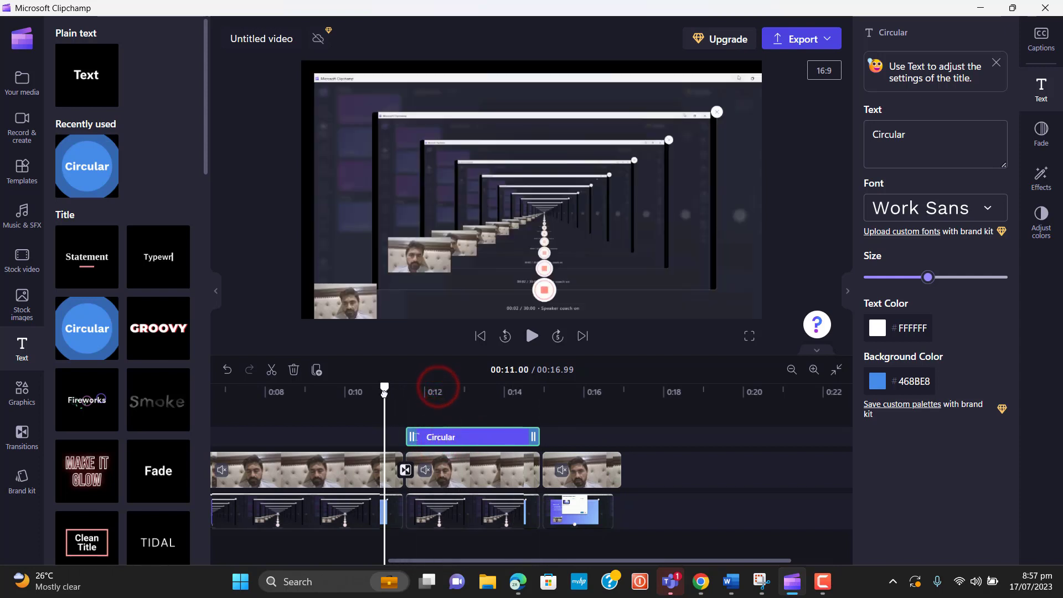
{"action": "left_click", "coordinate": [533, 343]}
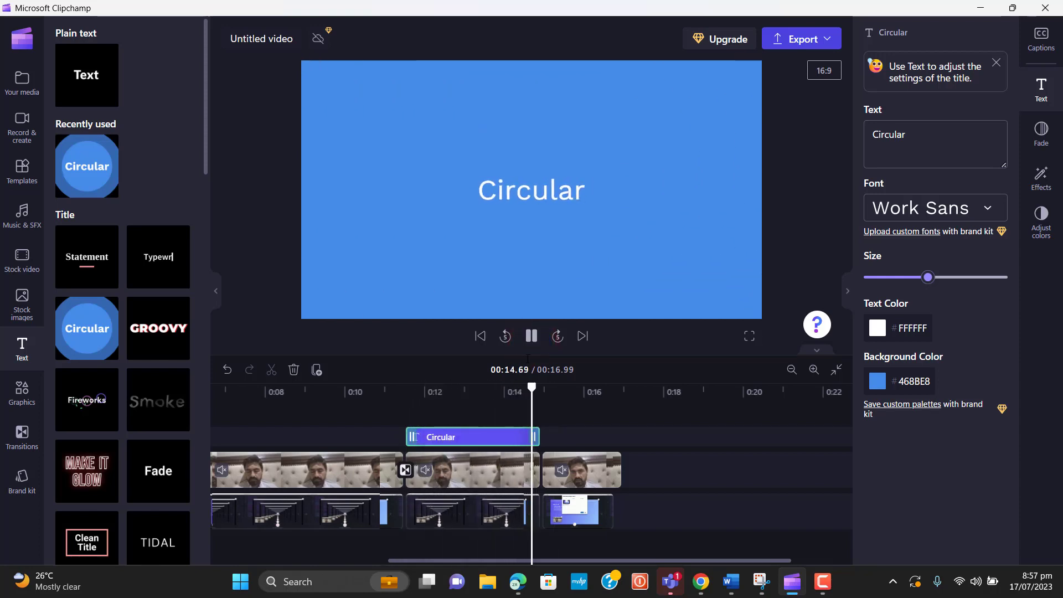
{"action": "left_click", "coordinate": [531, 338]}
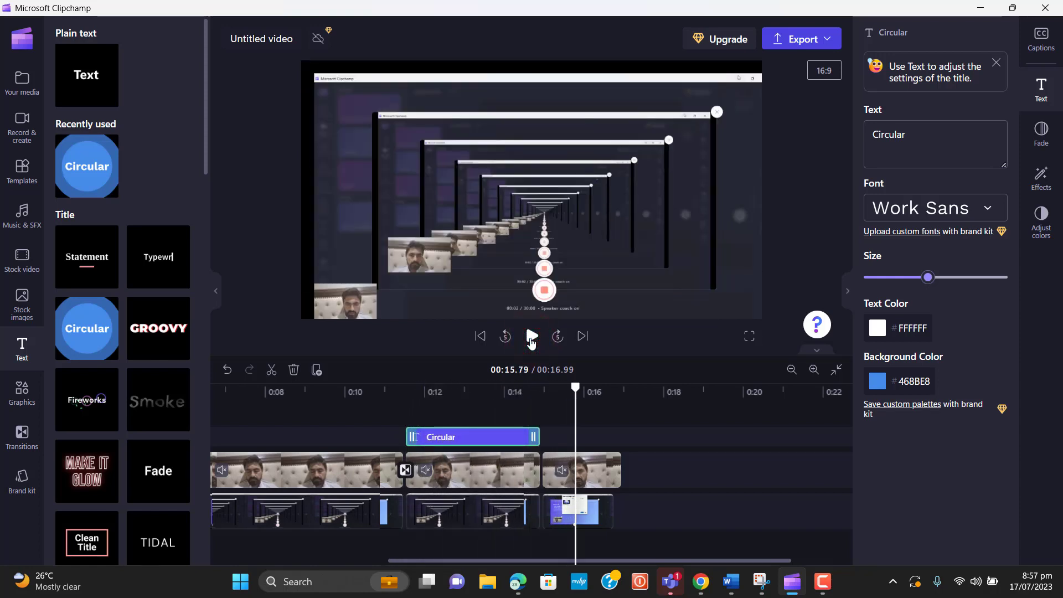
{"action": "left_click", "coordinate": [530, 341]}
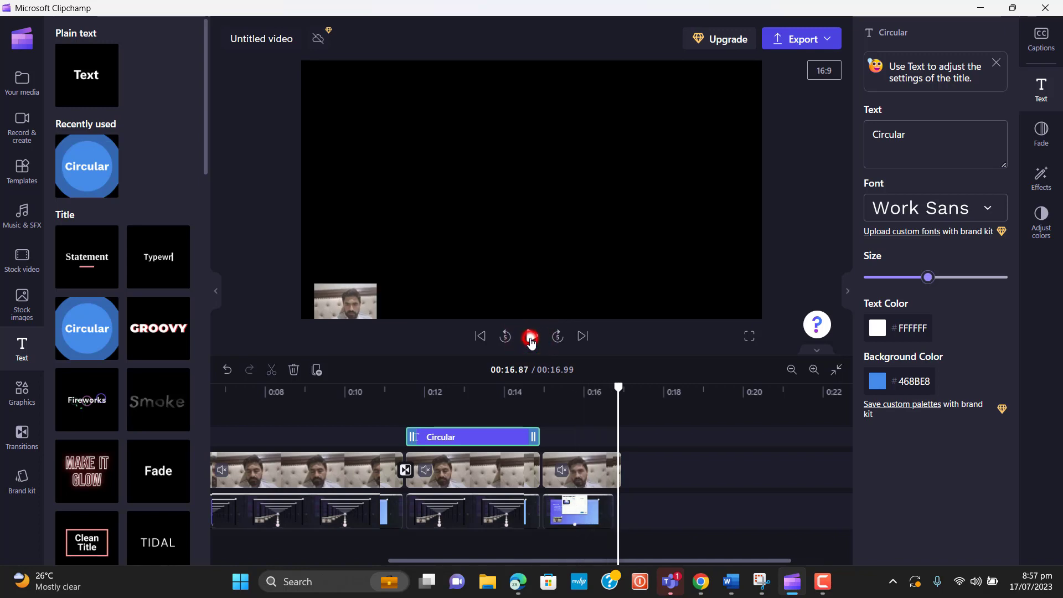
Add the YES word sticker from Graphics > Stickers to the end of the timeline
{"action": "left_click", "coordinate": [27, 393]}
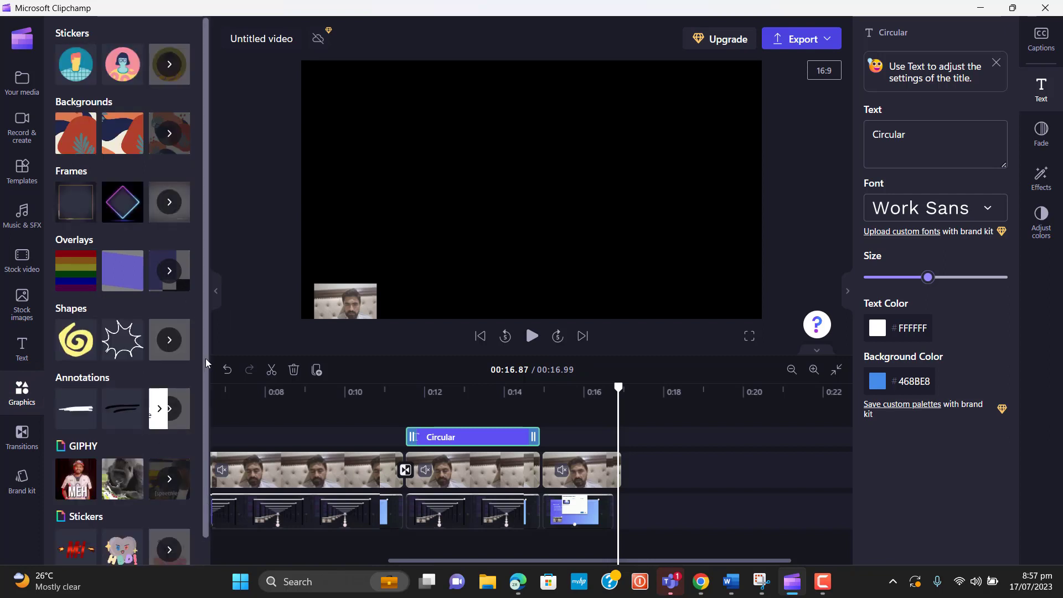
{"action": "scroll", "coordinate": [202, 361], "scroll_direction": "down", "scroll_amount": 1}
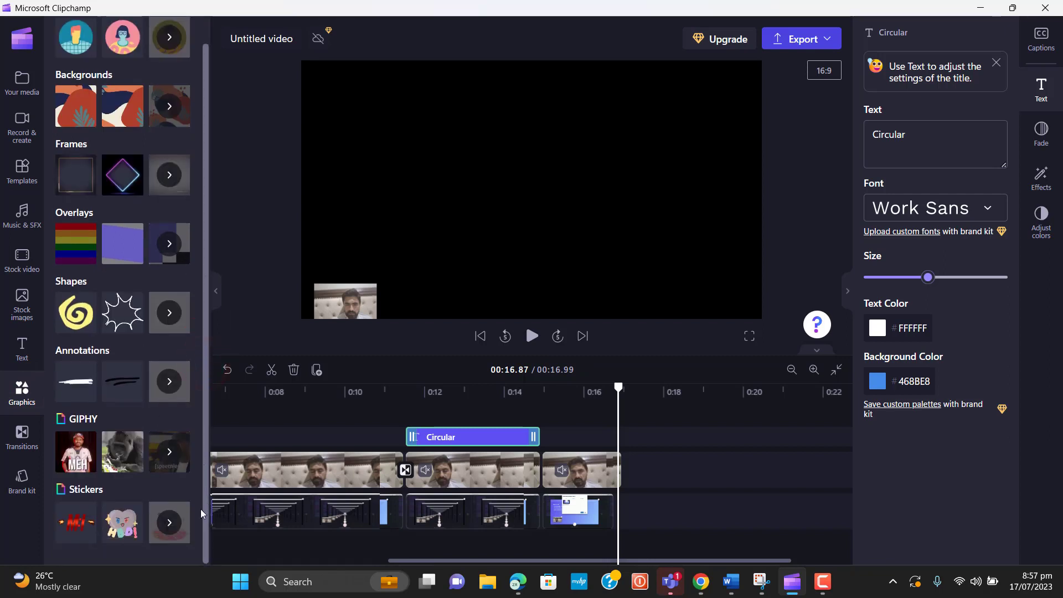
{"action": "scroll", "coordinate": [200, 333], "scroll_direction": "up", "scroll_amount": 1}
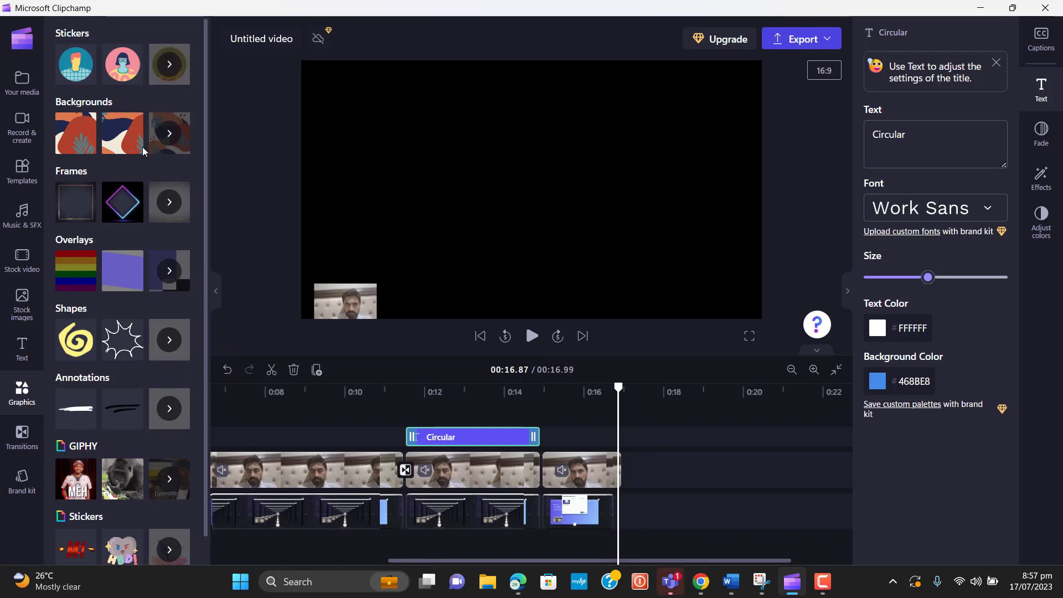
{"action": "left_click", "coordinate": [174, 70]}
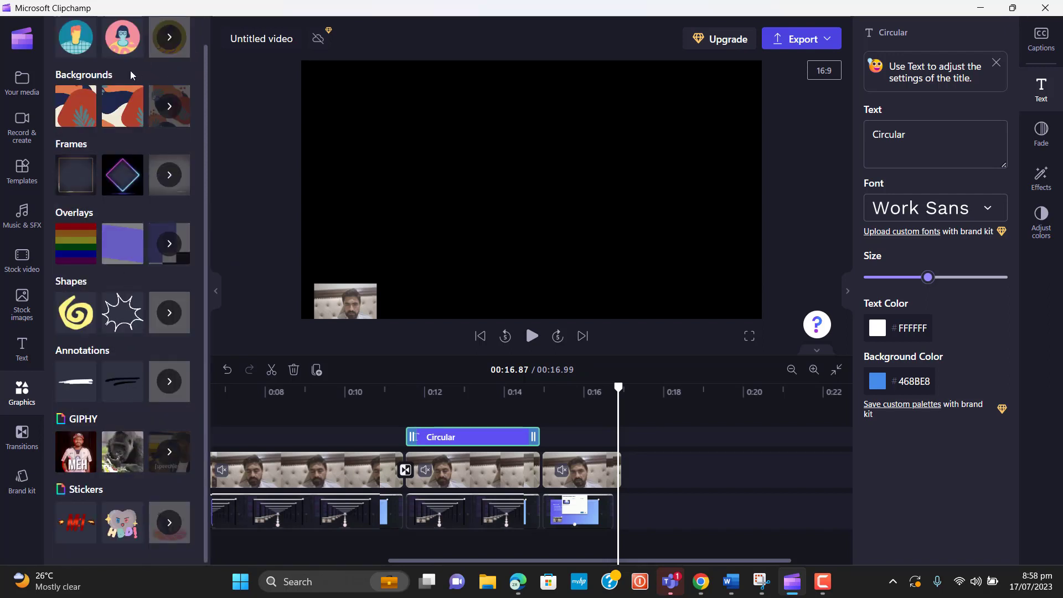
{"action": "left_click_drag", "start_coordinate": [207, 99], "coordinate": [208, 72]}
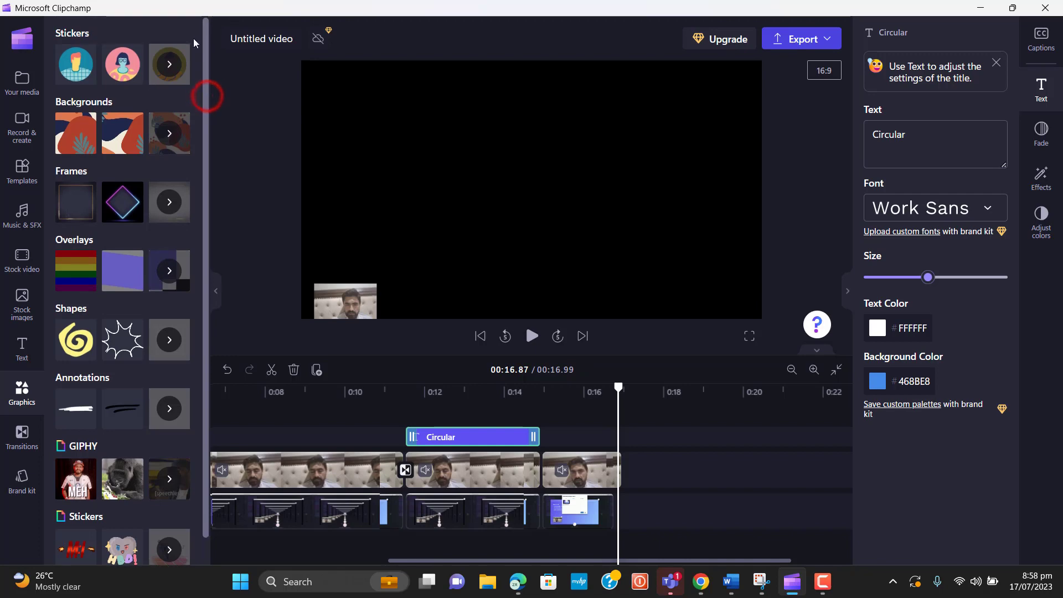
{"action": "left_click", "coordinate": [163, 65]}
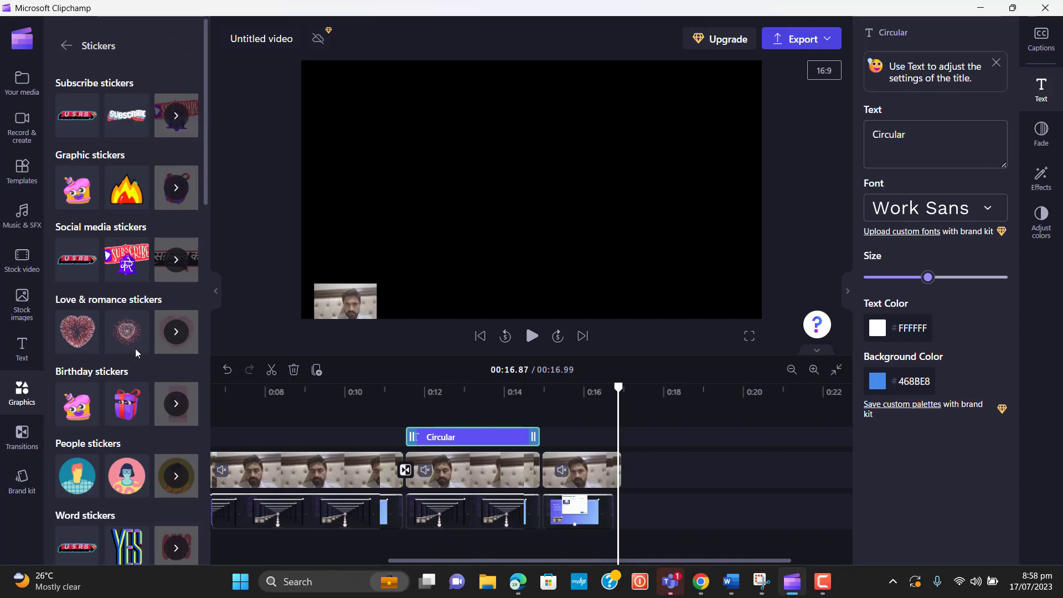
{"action": "left_click_drag", "start_coordinate": [119, 547], "coordinate": [581, 439]}
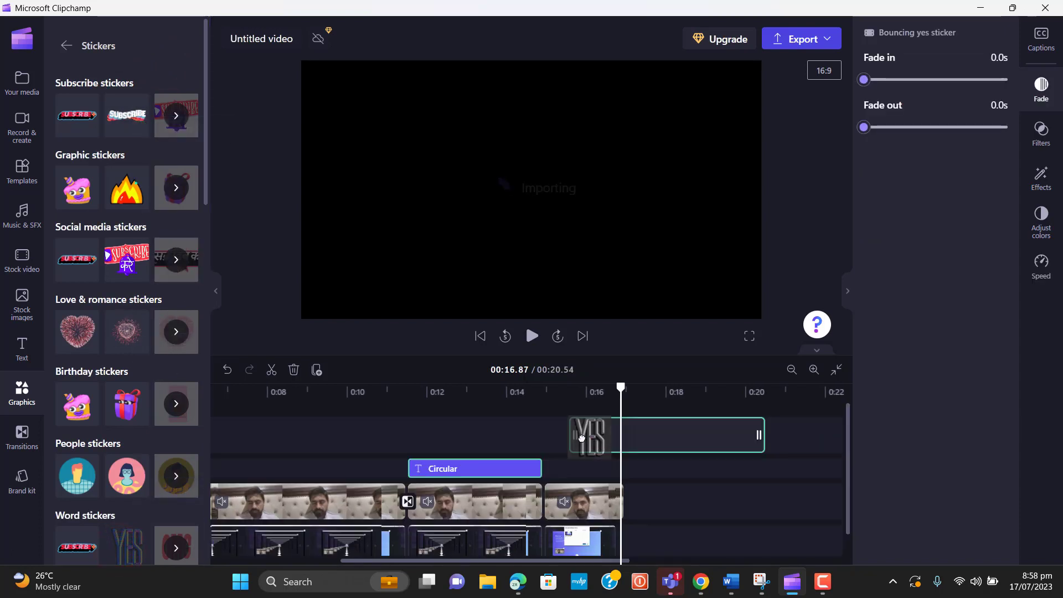
Trim the YES sticker to end with the video and enlarge it in the frame
{"action": "left_click_drag", "start_coordinate": [686, 440], "coordinate": [662, 440]}
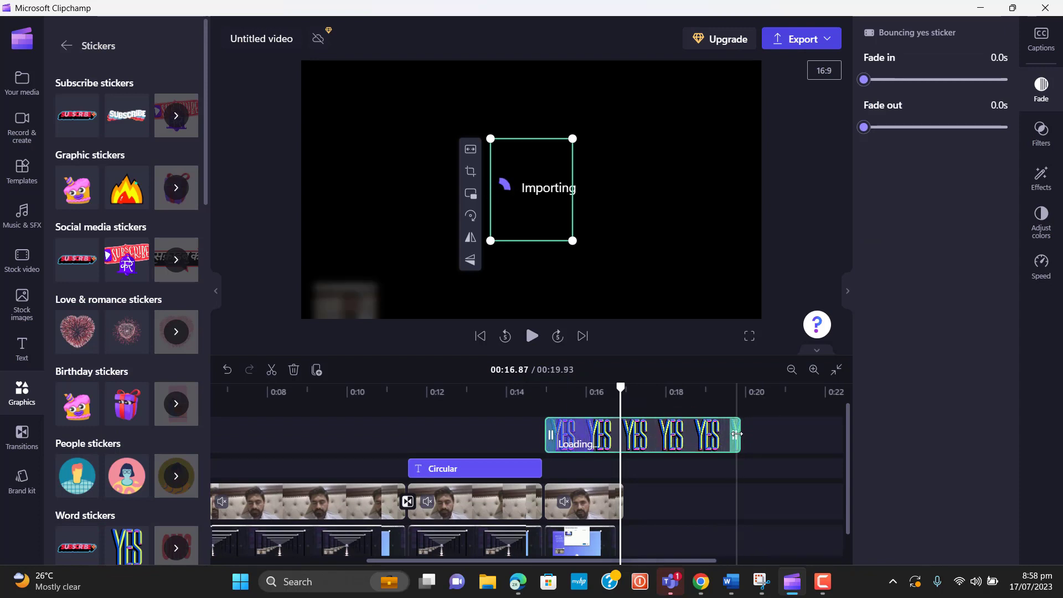
{"action": "left_click_drag", "start_coordinate": [738, 432], "coordinate": [622, 452]}
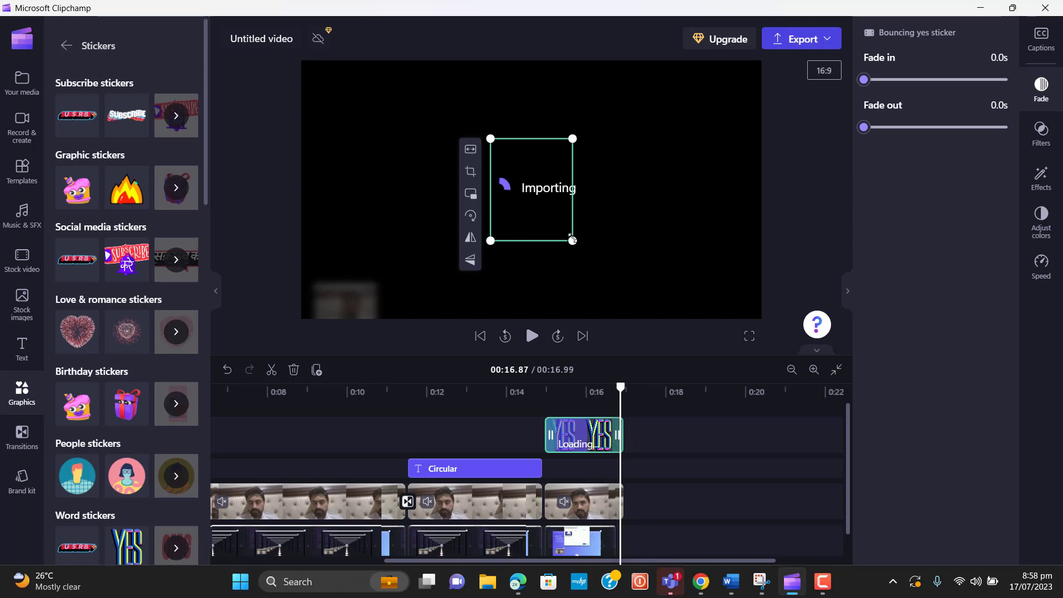
{"action": "left_click_drag", "start_coordinate": [572, 240], "coordinate": [660, 285]}
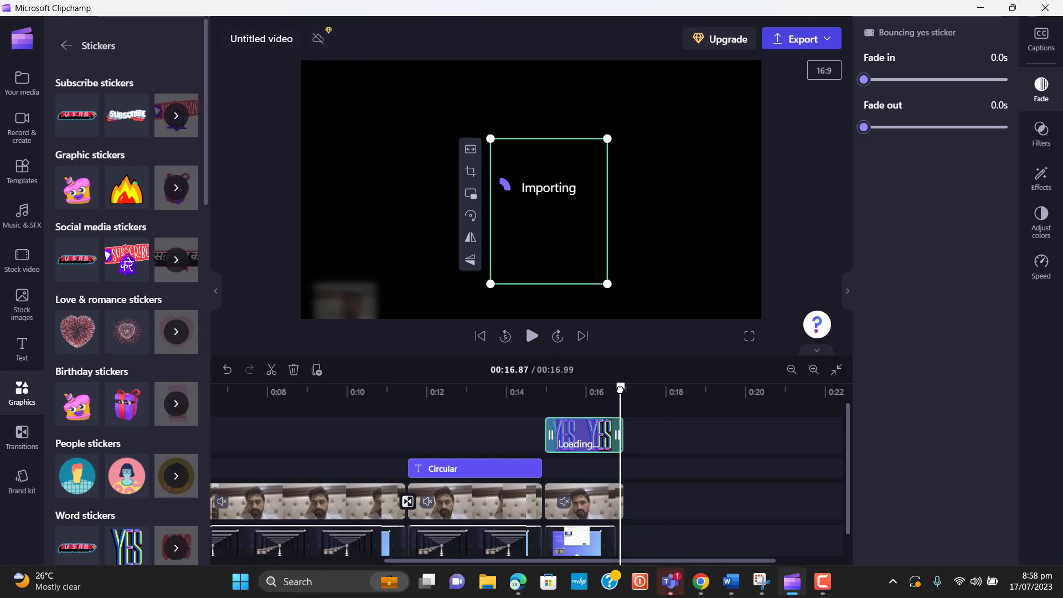
Play the ending from about 14.5 seconds to preview the title and YES sticker
{"action": "left_click_drag", "start_coordinate": [620, 388], "coordinate": [525, 392]}
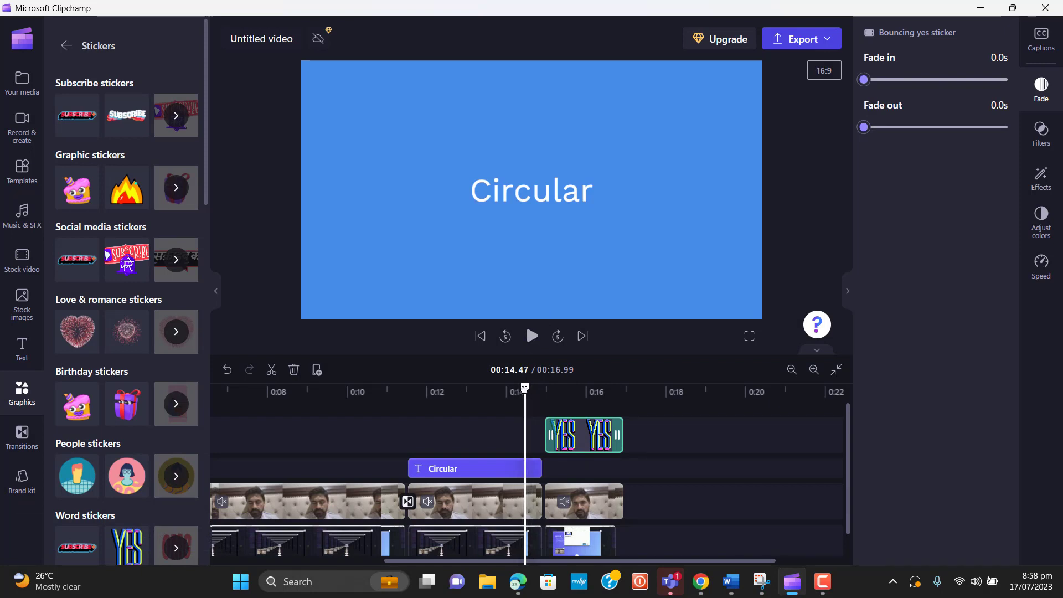
{"action": "left_click", "coordinate": [525, 388]}
{"action": "left_click", "coordinate": [532, 337]}
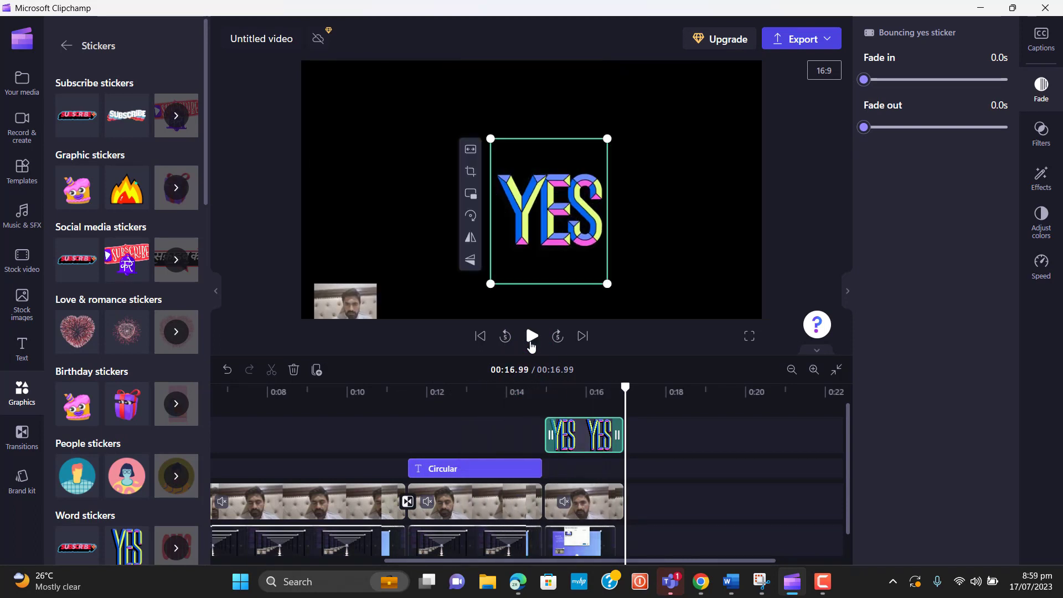
Pause playback, switch from Stickers to Your media, and show the Import media options
{"action": "left_click", "coordinate": [531, 343]}
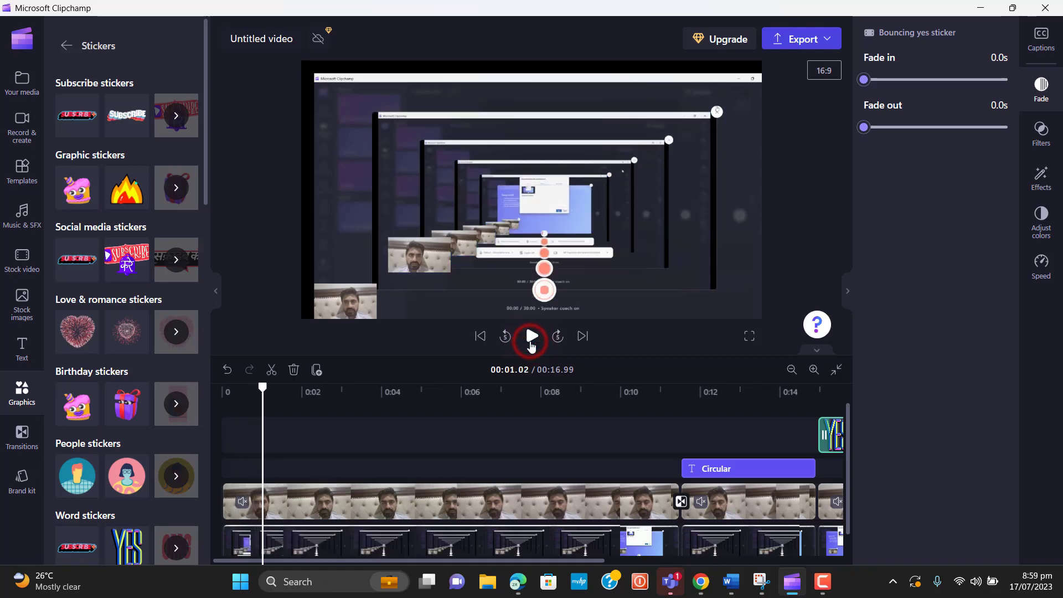
{"action": "left_click", "coordinate": [530, 336]}
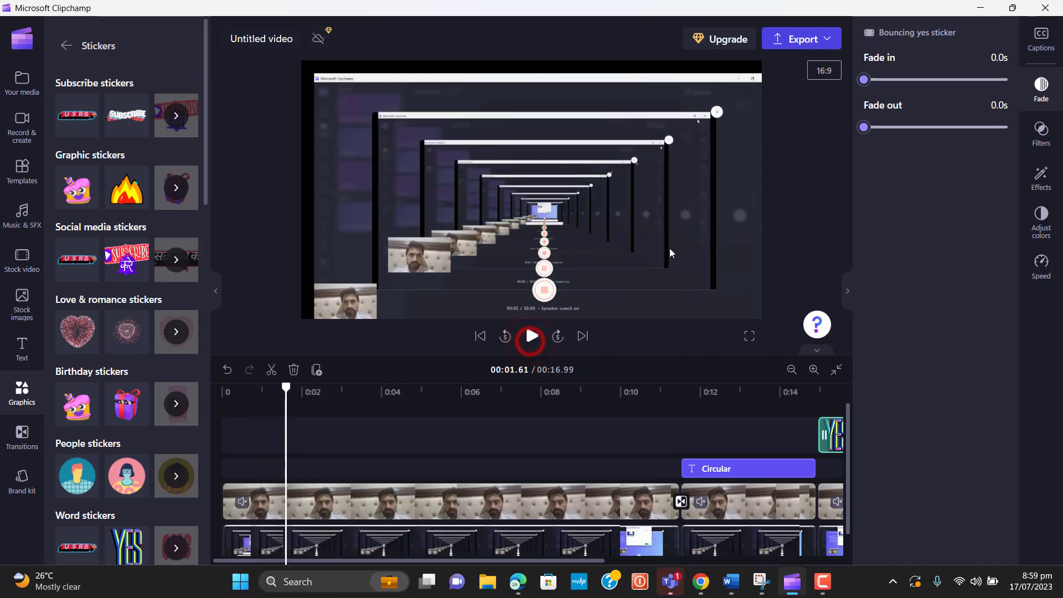
{"action": "left_click", "coordinate": [67, 46]}
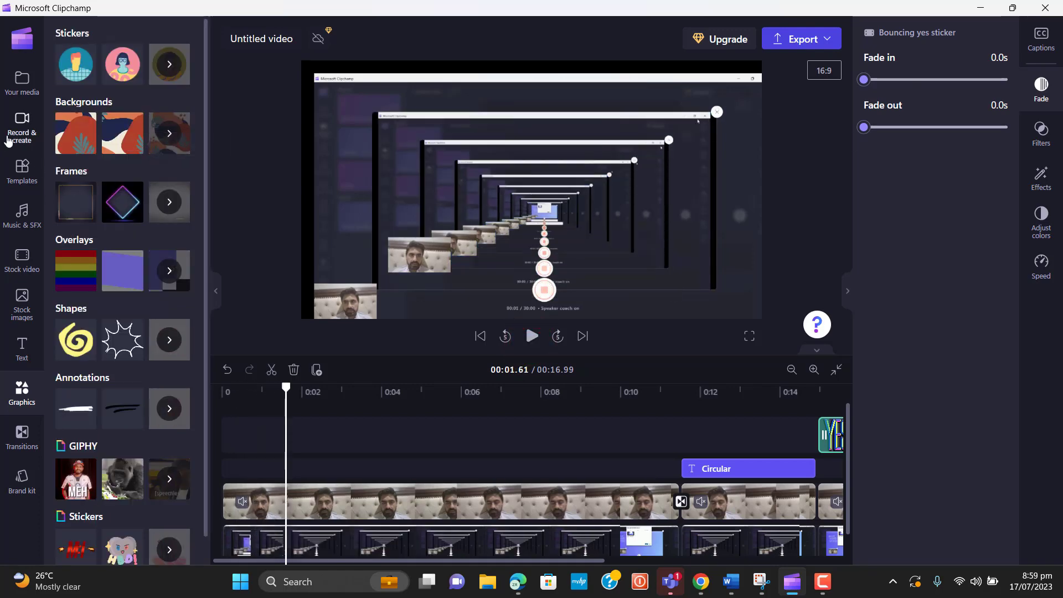
{"action": "left_click", "coordinate": [17, 90]}
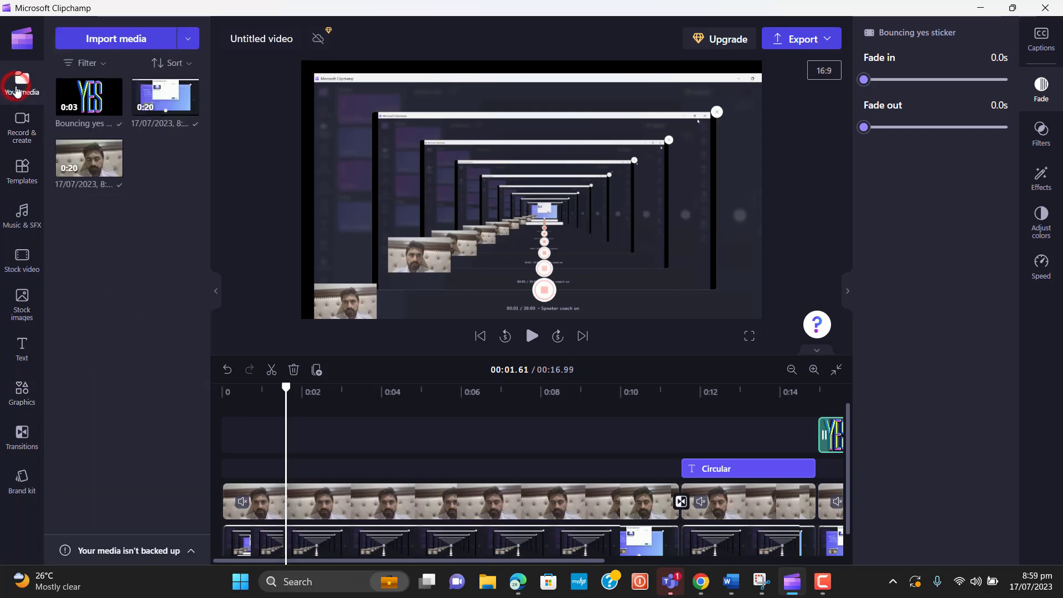
{"action": "left_click", "coordinate": [187, 40]}
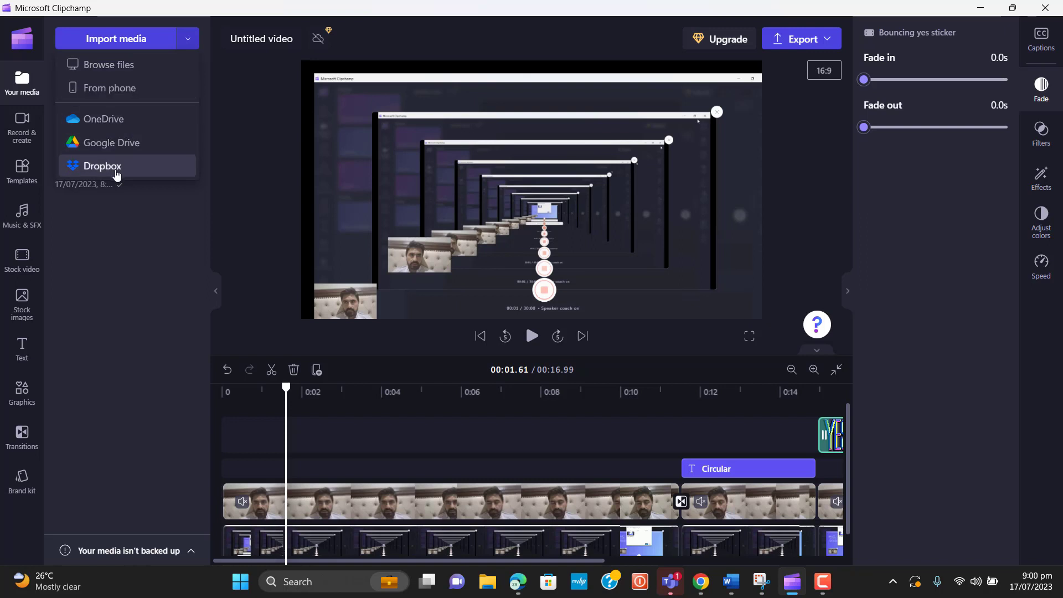
{"action": "left_click", "coordinate": [134, 65]}
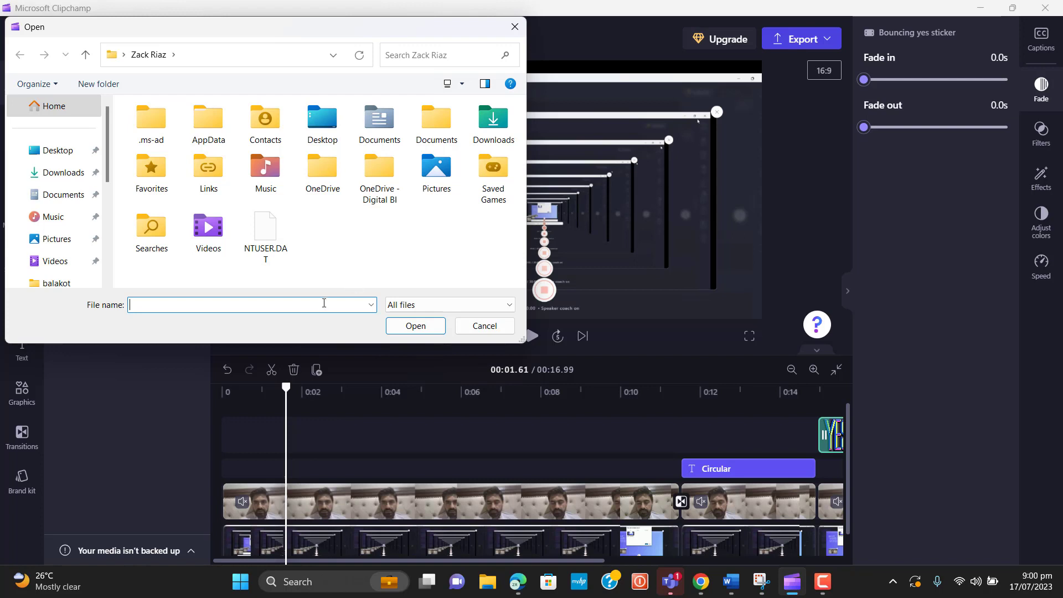
{"action": "left_click", "coordinate": [371, 304]}
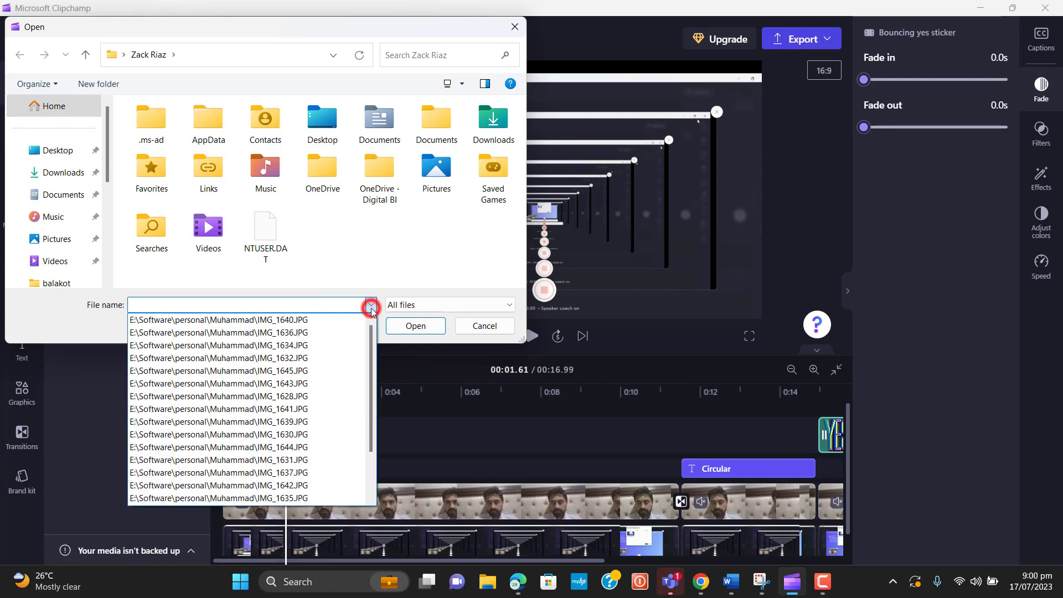
{"action": "left_click", "coordinate": [286, 344]}
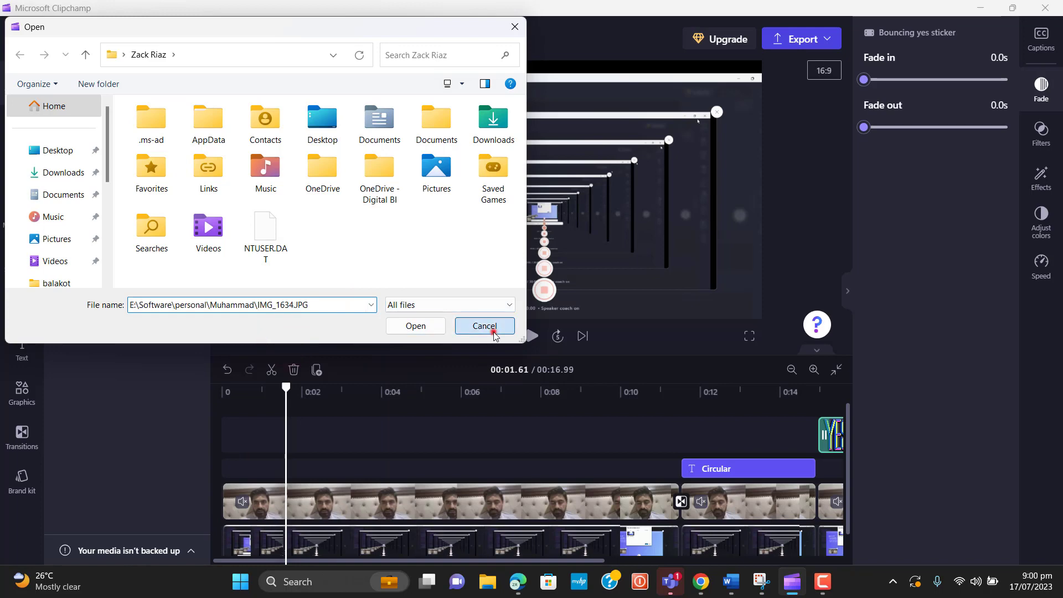
{"action": "left_click", "coordinate": [489, 330]}
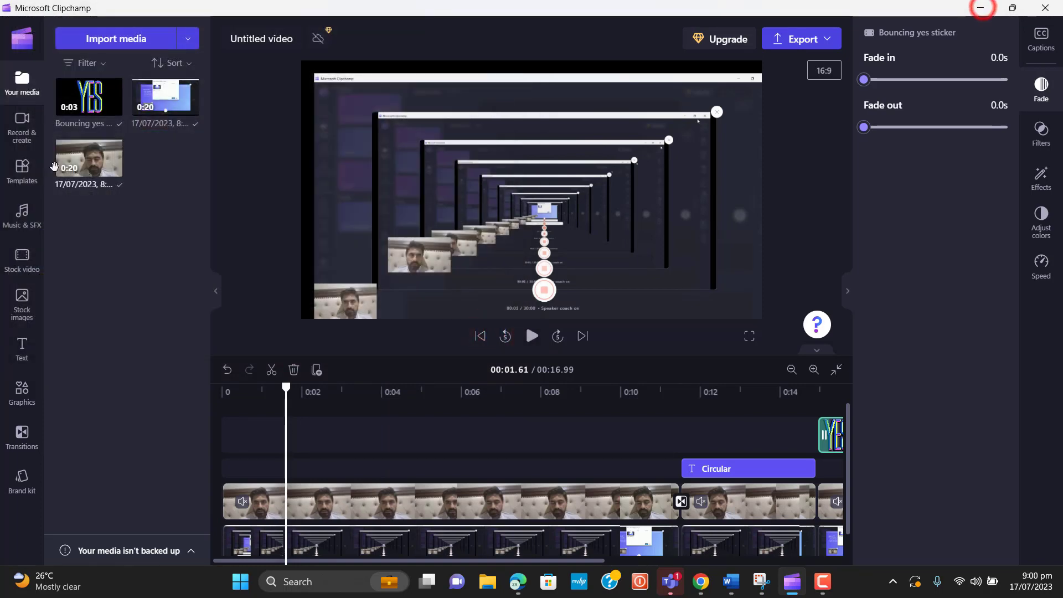
View the Record & create options, then show MP4 export qualities: 480p, 720p, 1080p, 4K, GIF
{"action": "left_click", "coordinate": [31, 128]}
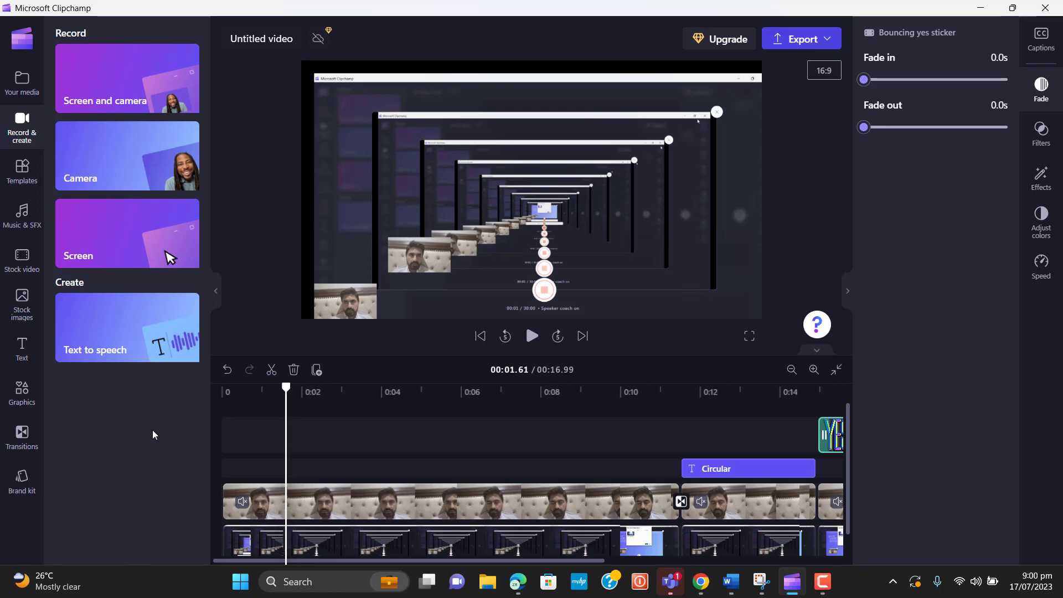
{"action": "left_click", "coordinate": [822, 578]}
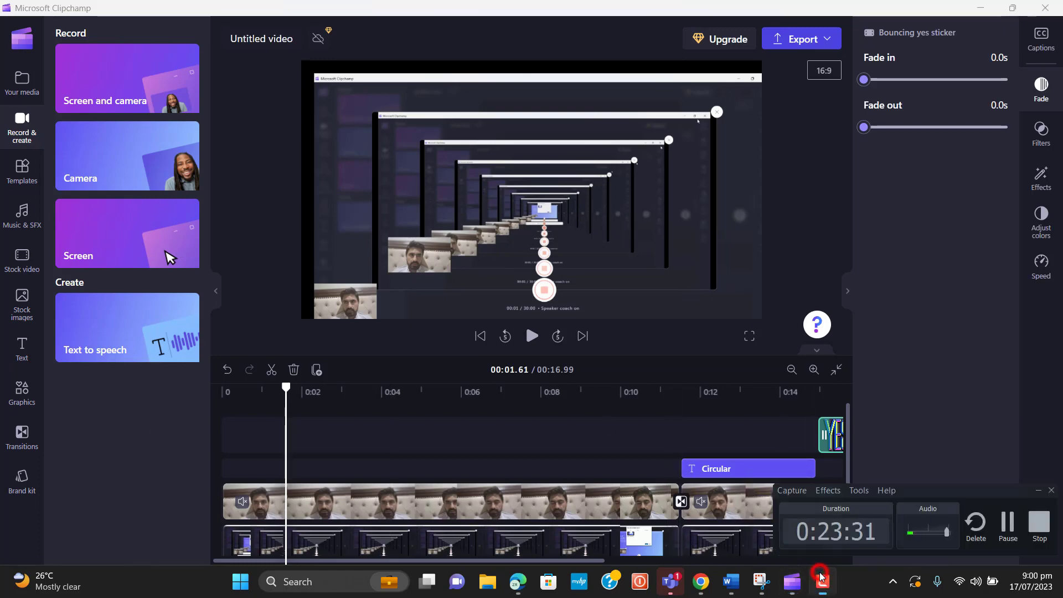
{"action": "left_click", "coordinate": [1010, 521]}
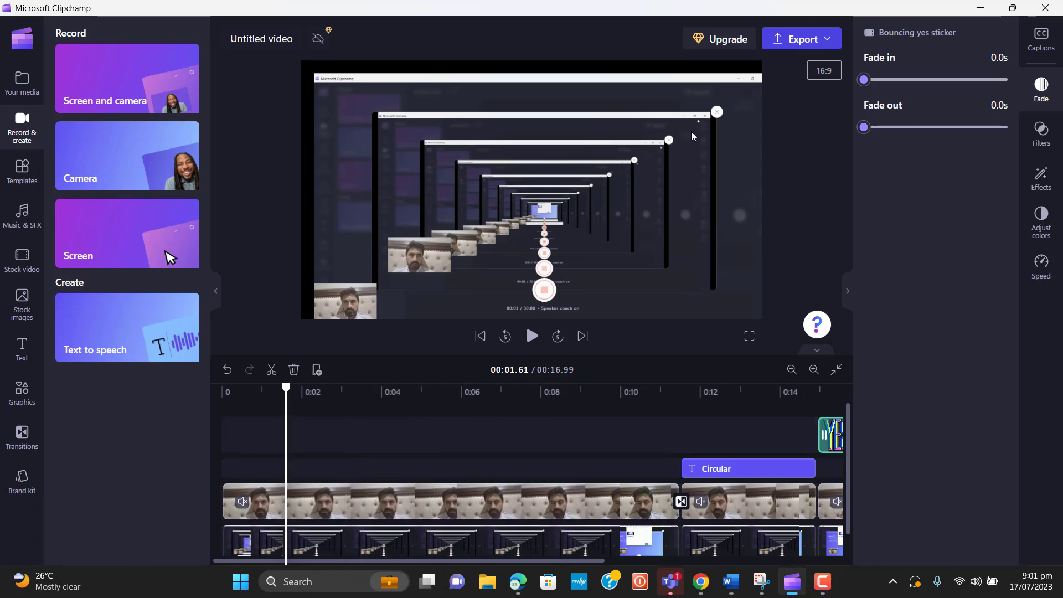
{"action": "left_click", "coordinate": [825, 43]}
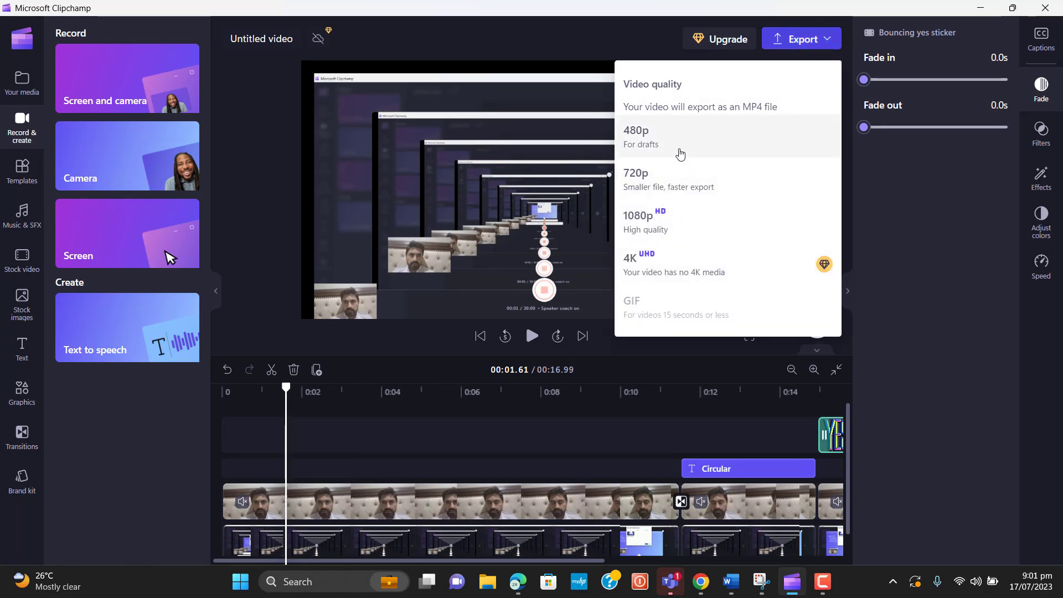
Export the video at 1080p and retitle it 'ClipChamp Tutorial' while the MP4 downloads
{"action": "left_click", "coordinate": [652, 223]}
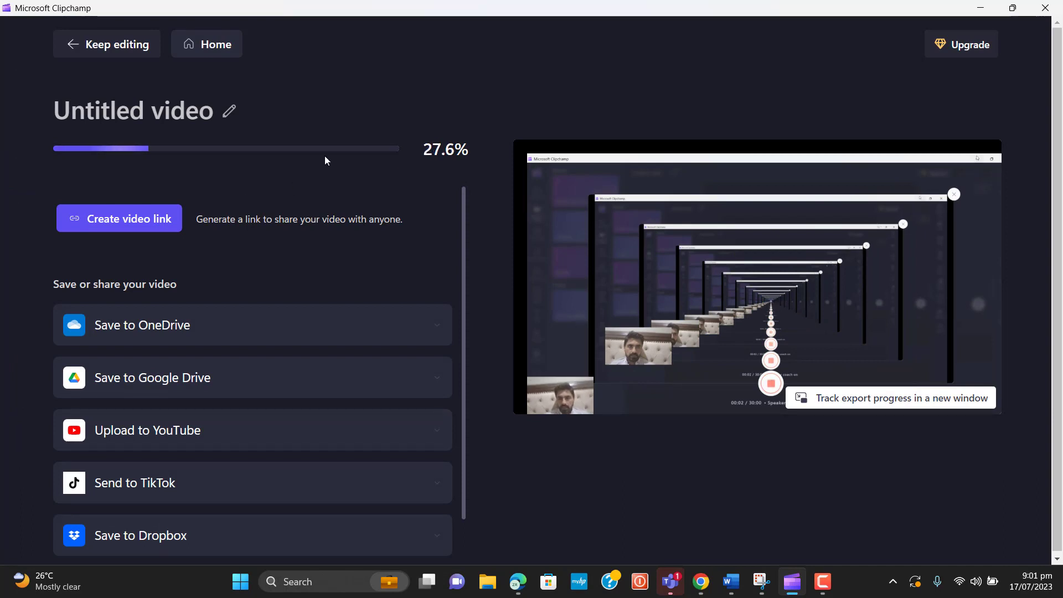
{"action": "left_click", "coordinate": [228, 111]}
{"action": "triple_click", "coordinate": [219, 111]}
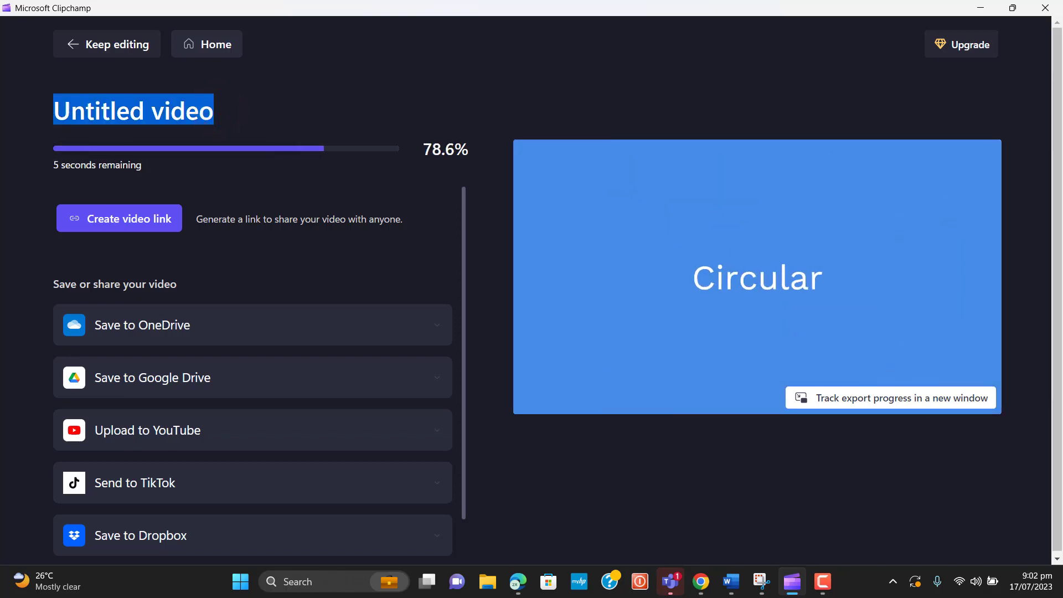
{"action": "type", "text": "Clip"}
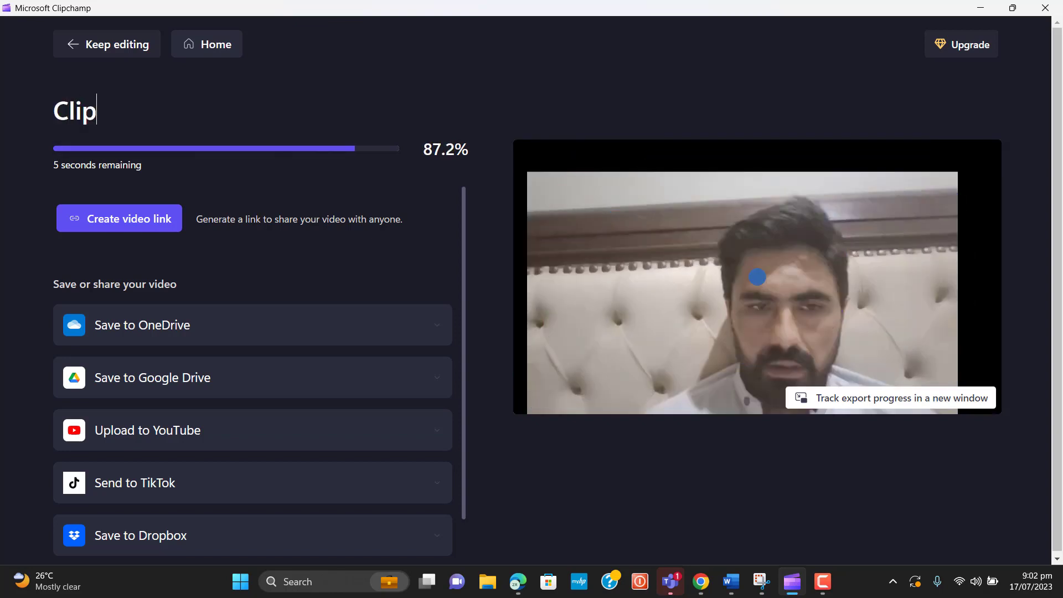
{"action": "type", "text": "Champ Tu"}
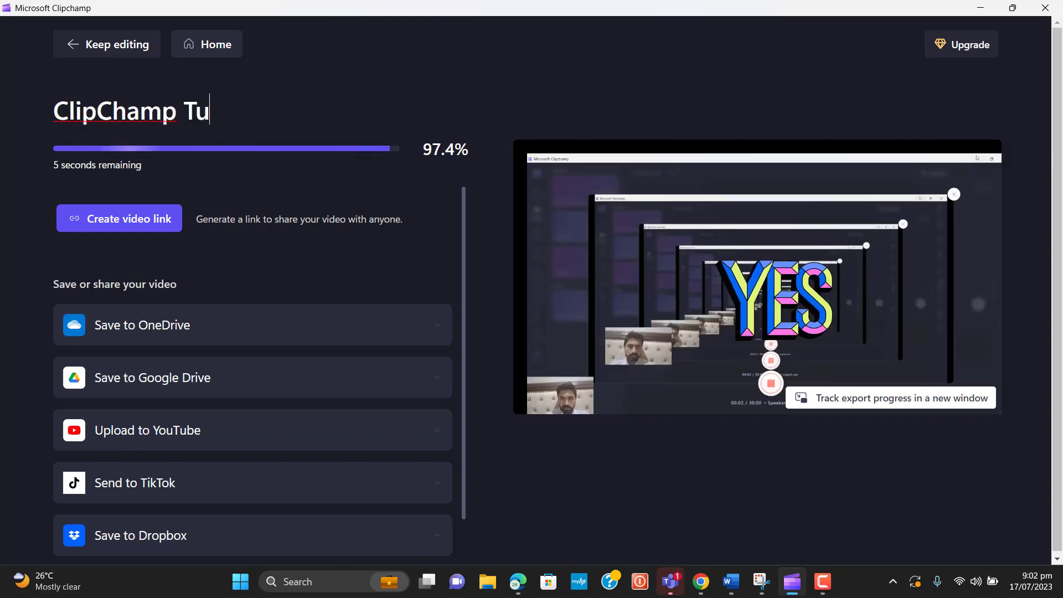
{"action": "type", "text": "tu"}
{"action": "type", "text": "al"}
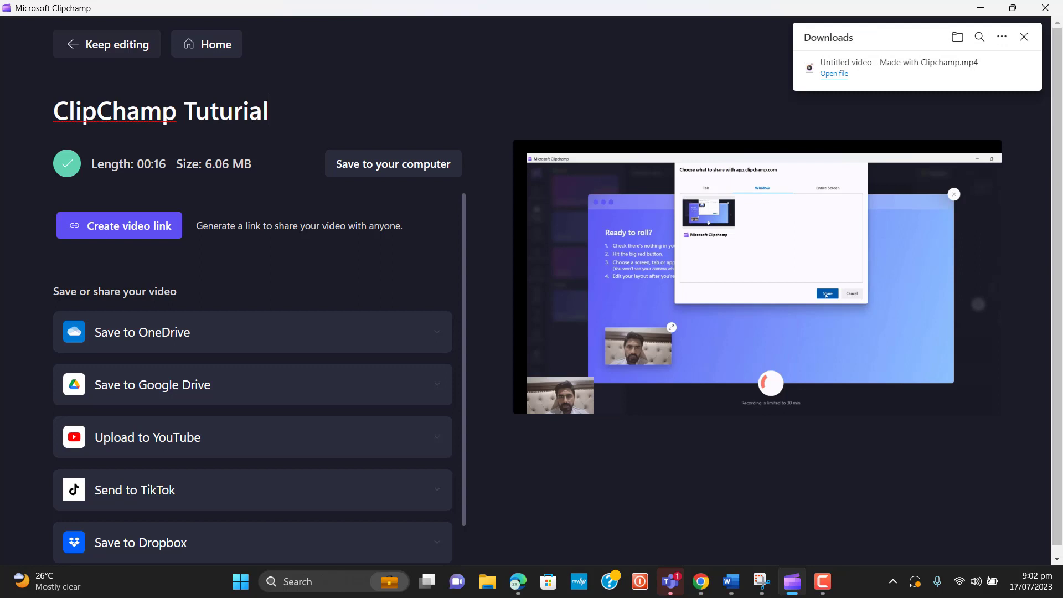
{"action": "key", "text": "BackSpace"}
{"action": "key", "text": "BackSpace"}
{"action": "key", "text": "BackSpace"}
{"action": "key", "text": "BackSpace"}
{"action": "key", "text": "BackSpace"}
{"action": "type", "text": "orial"}
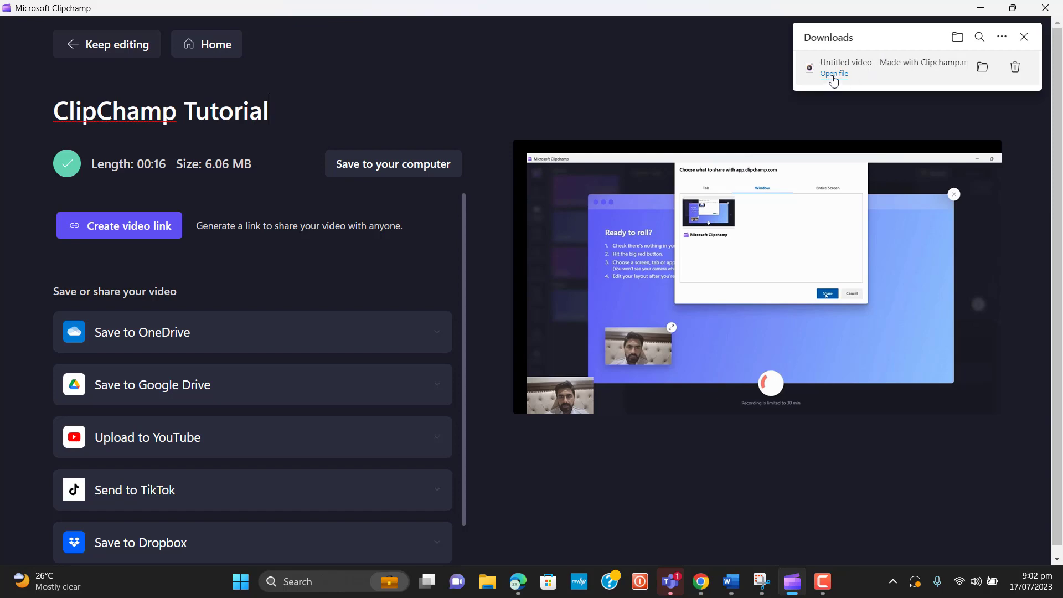
{"action": "left_click", "coordinate": [979, 69]}
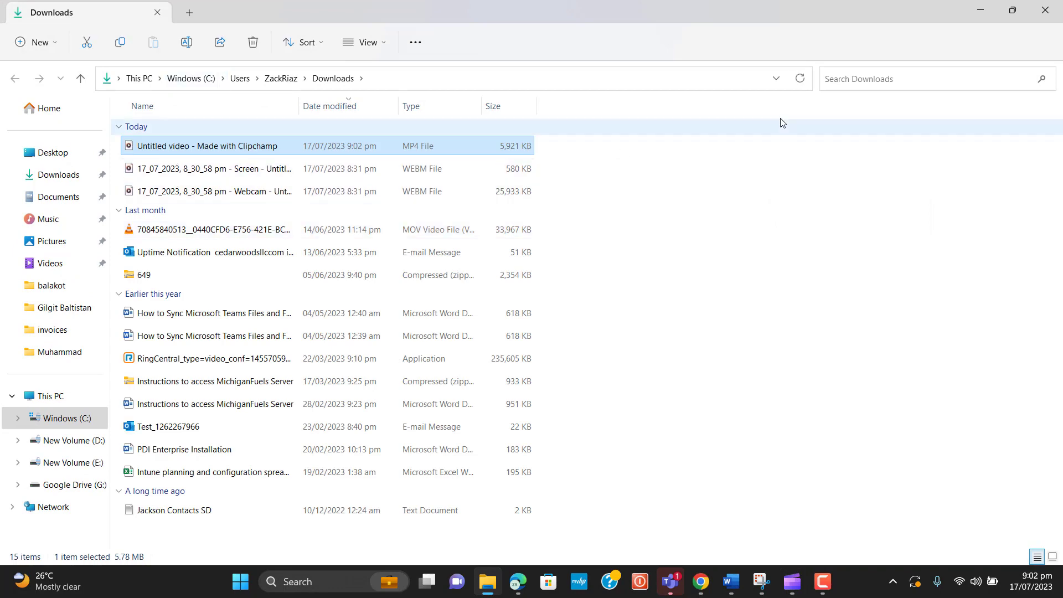
{"action": "left_click", "coordinate": [980, 12]}
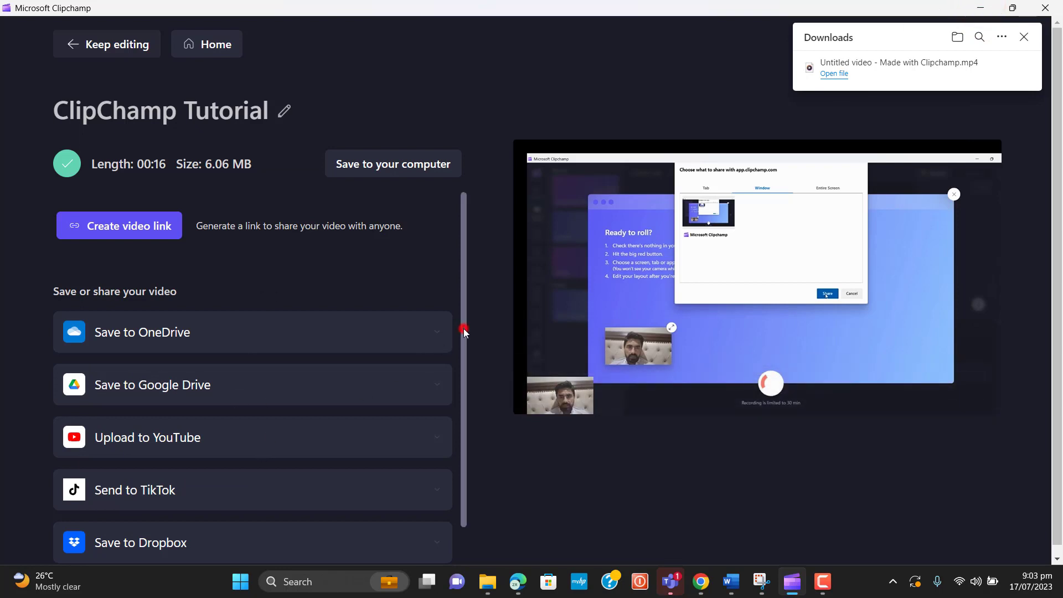
Create a shareable link for the exported video and copy its clipchamp.com watch link
{"action": "left_click_drag", "start_coordinate": [464, 331], "coordinate": [463, 361]}
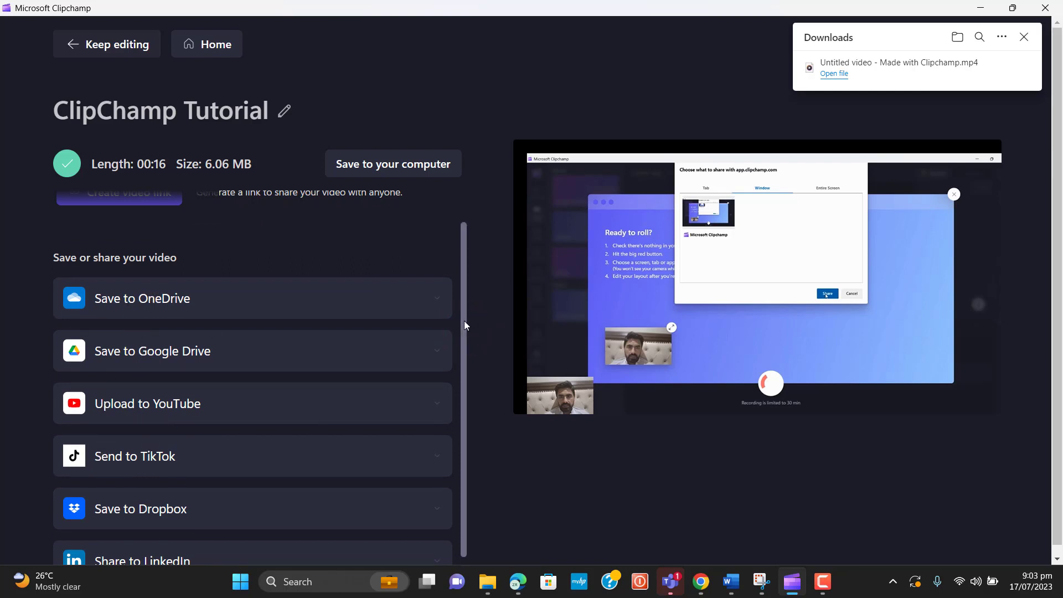
{"action": "left_click_drag", "start_coordinate": [466, 321], "coordinate": [466, 336]}
{"action": "left_click_drag", "start_coordinate": [477, 434], "coordinate": [480, 268]}
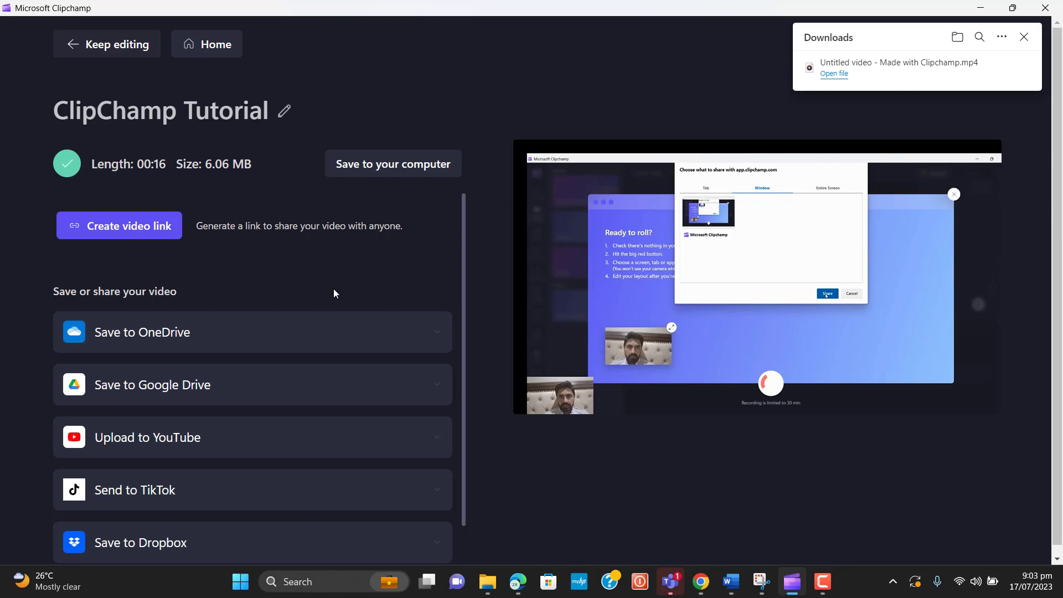
{"action": "left_click", "coordinate": [129, 234]}
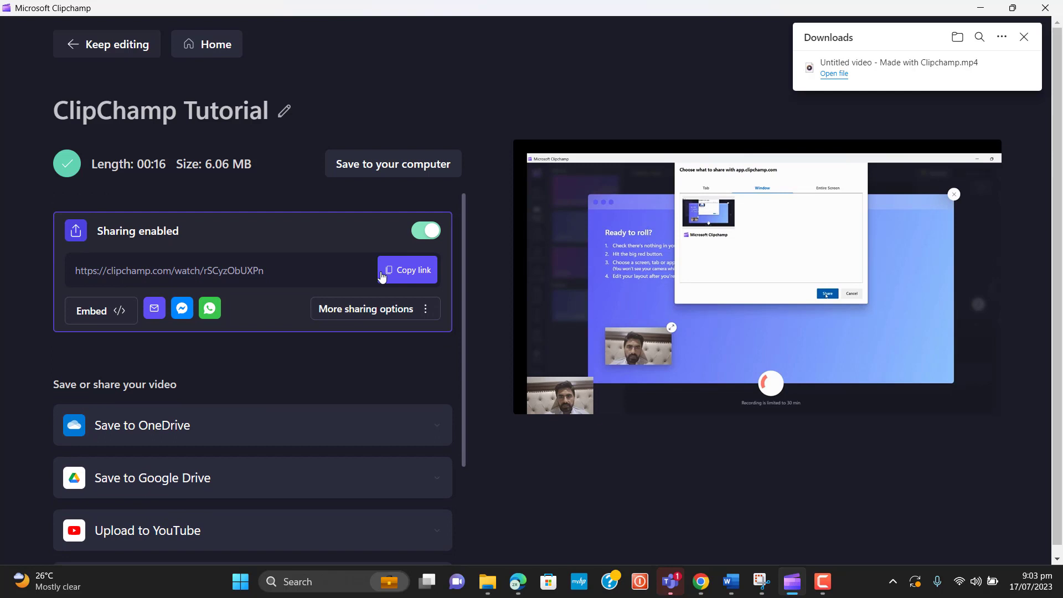
{"action": "left_click", "coordinate": [421, 273]}
{"action": "mouse_move", "coordinate": [697, 595]}
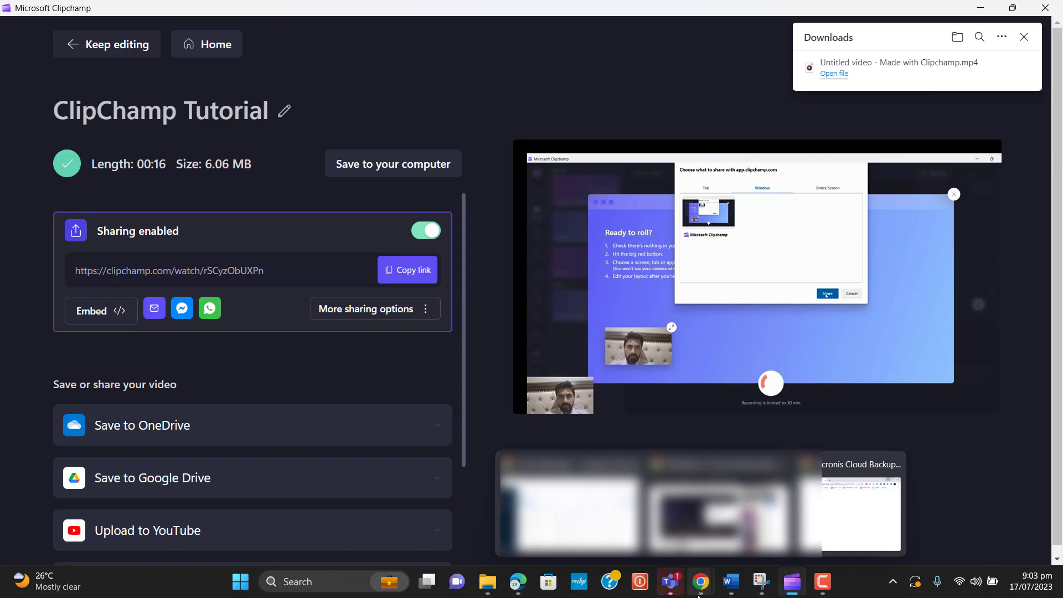
Load the copied watch link in Edge's address bar
{"action": "left_click", "coordinate": [518, 582]}
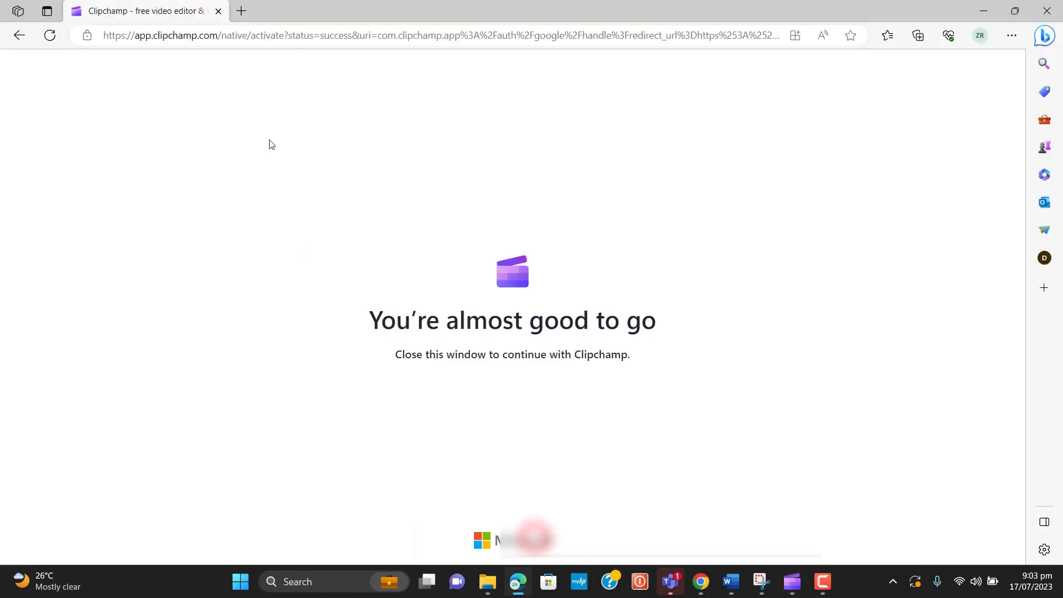
{"action": "left_click", "coordinate": [264, 35]}
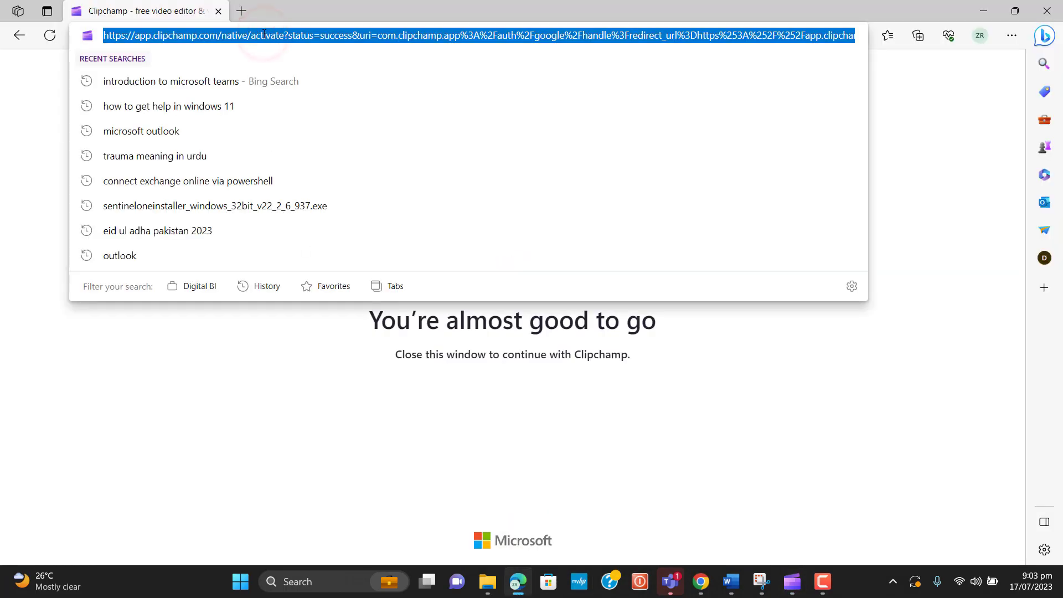
{"action": "key", "text": "Return"}
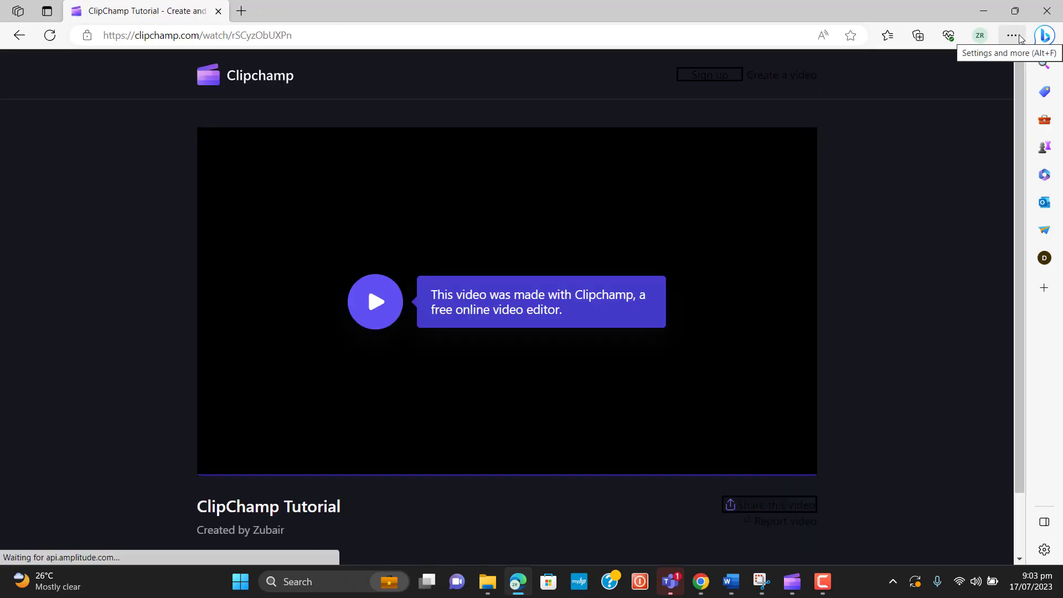
Load the watch link again in a new InPrivate window, then close the browser windows
{"action": "left_click", "coordinate": [1012, 36]}
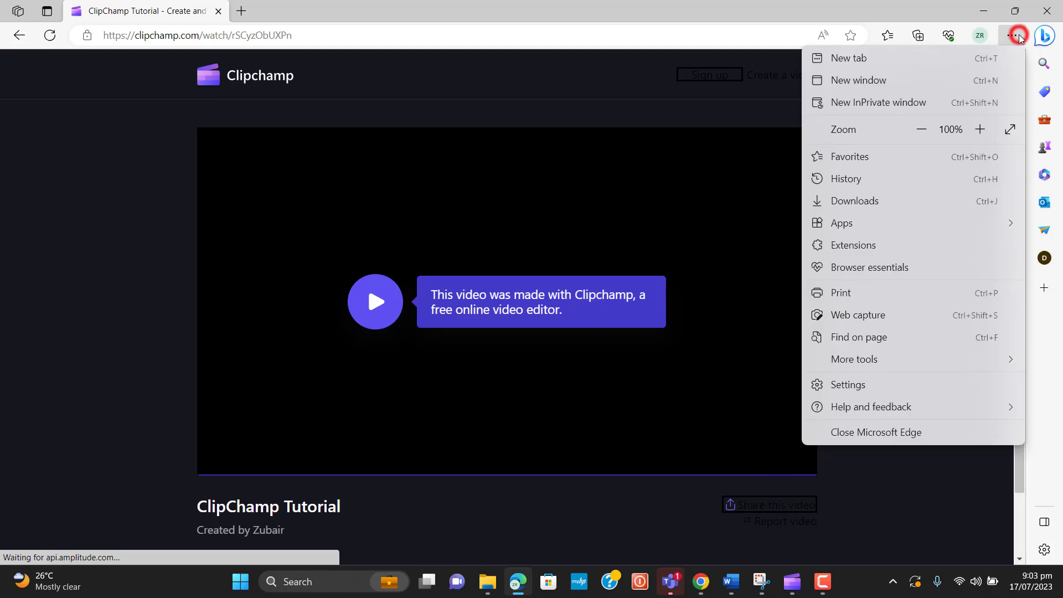
{"action": "left_click", "coordinate": [942, 101]}
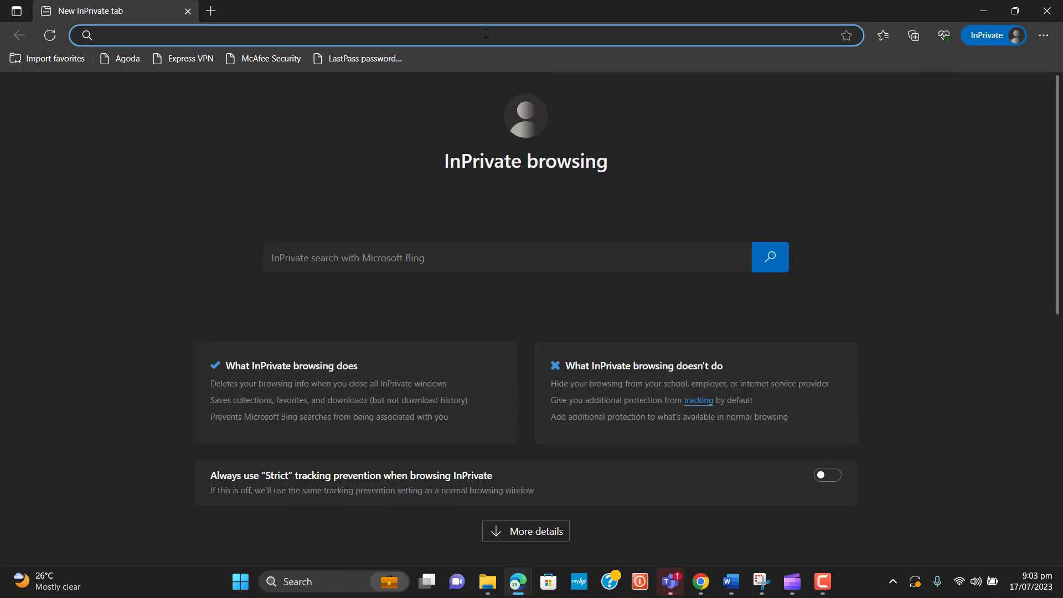
{"action": "key", "text": "Return"}
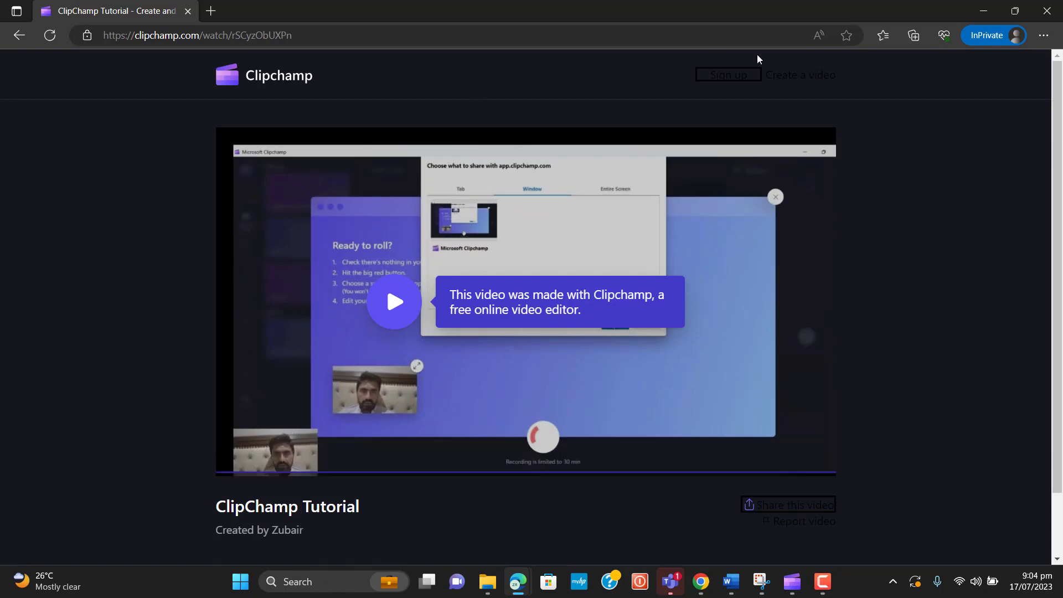
{"action": "left_click", "coordinate": [1048, 14]}
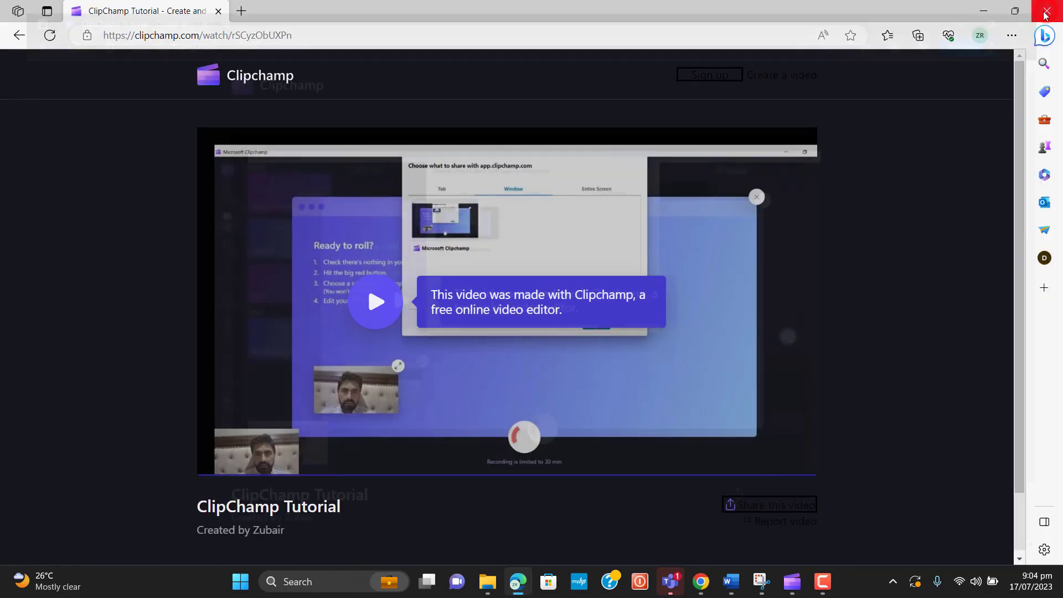
{"action": "left_click", "coordinate": [987, 8]}
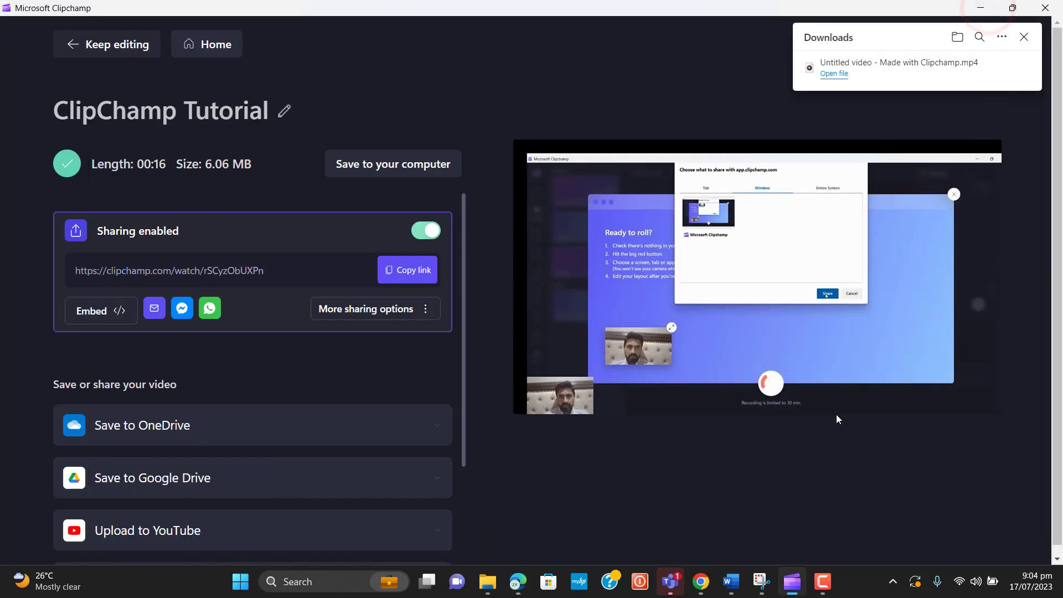